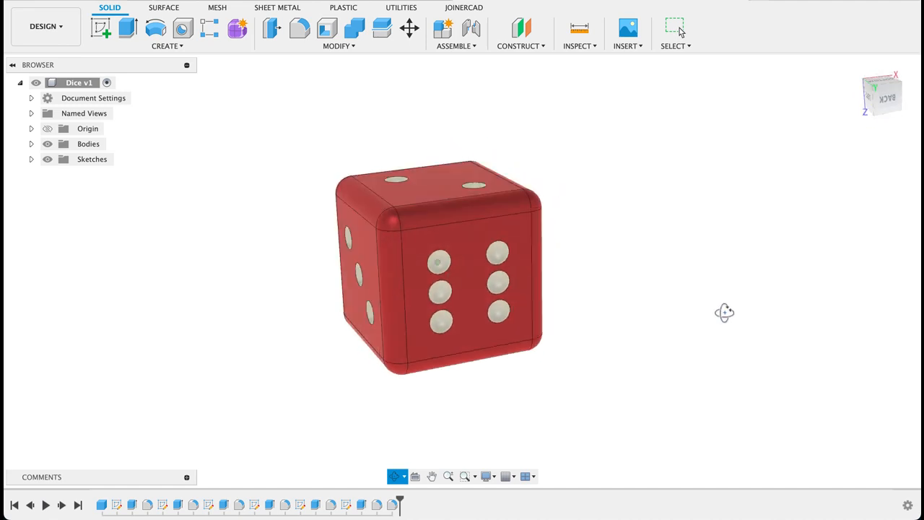
Examine the reference drawing of the die, including its face layouts, pip spacing and overall dimensions
key(Escape)
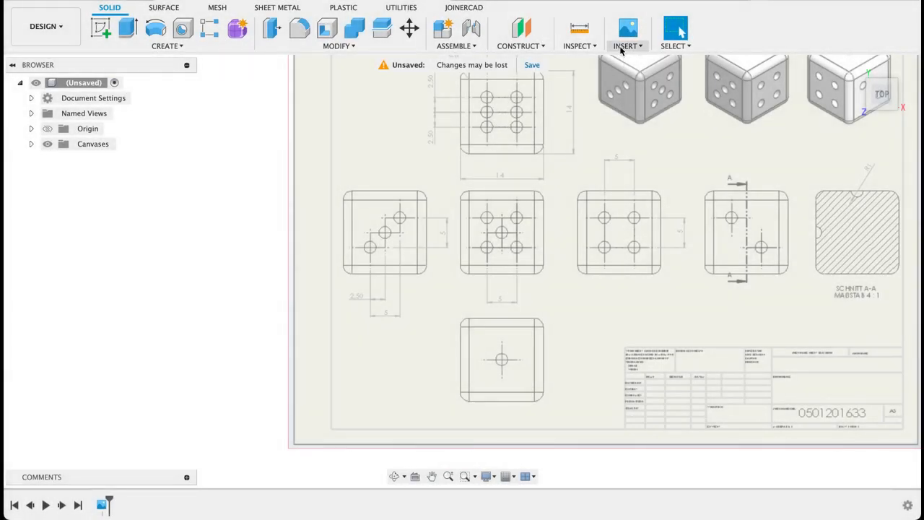
click(622, 46)
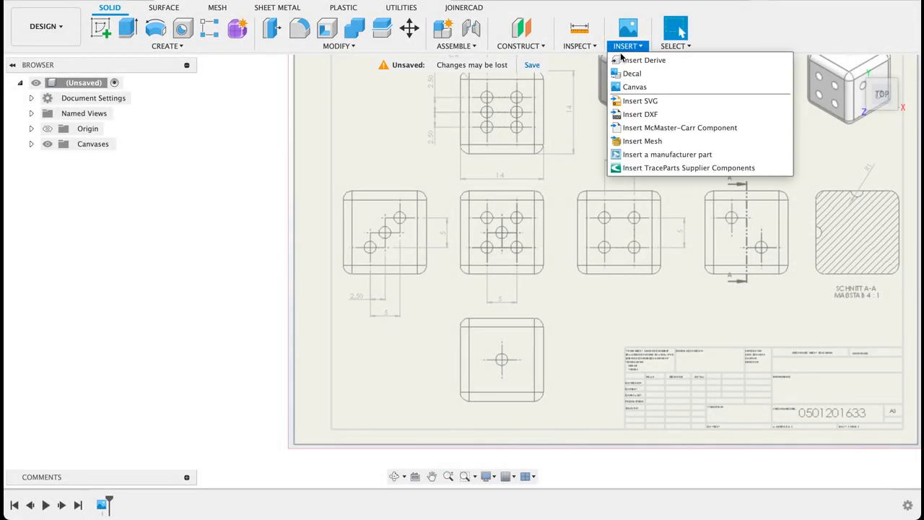
click(680, 288)
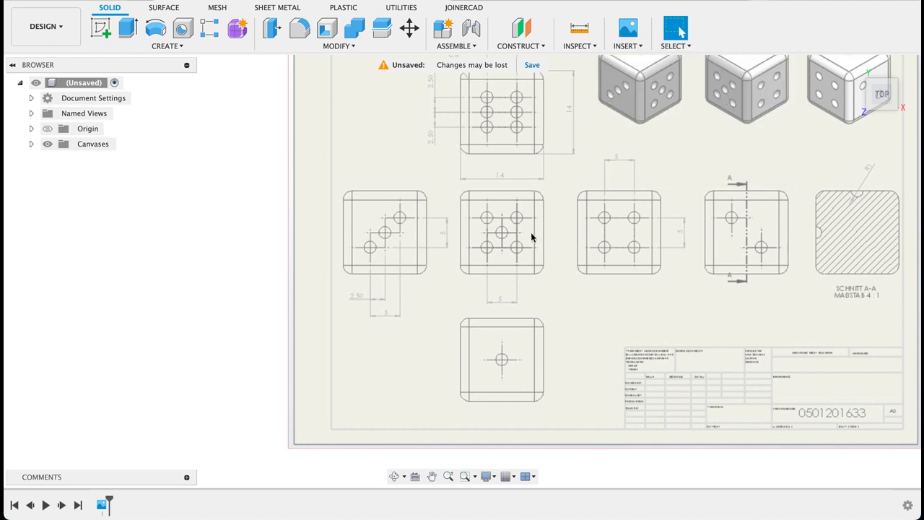
mouse_move(599, 150)
middle_down()
mouse_move(417, 258)
mouse_move(427, 237)
mouse_move(534, 145)
middle_up()
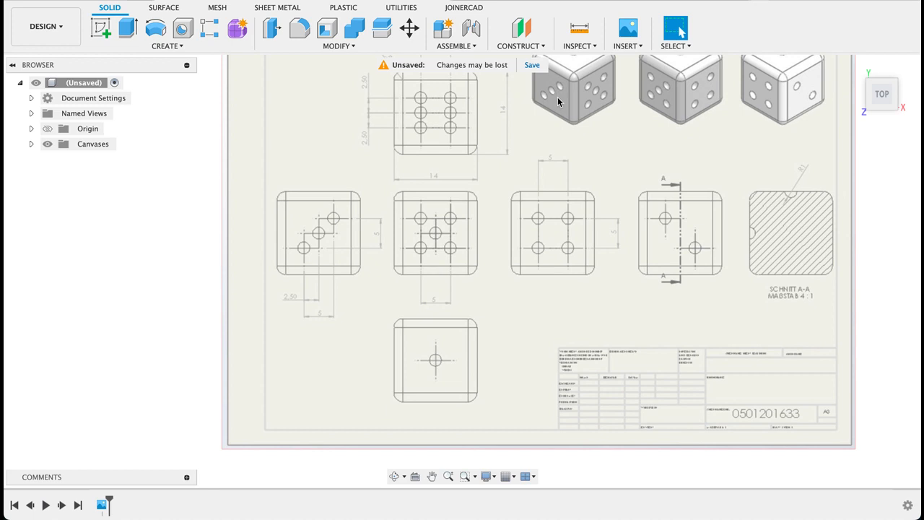
scroll(445, 236, up, 5)
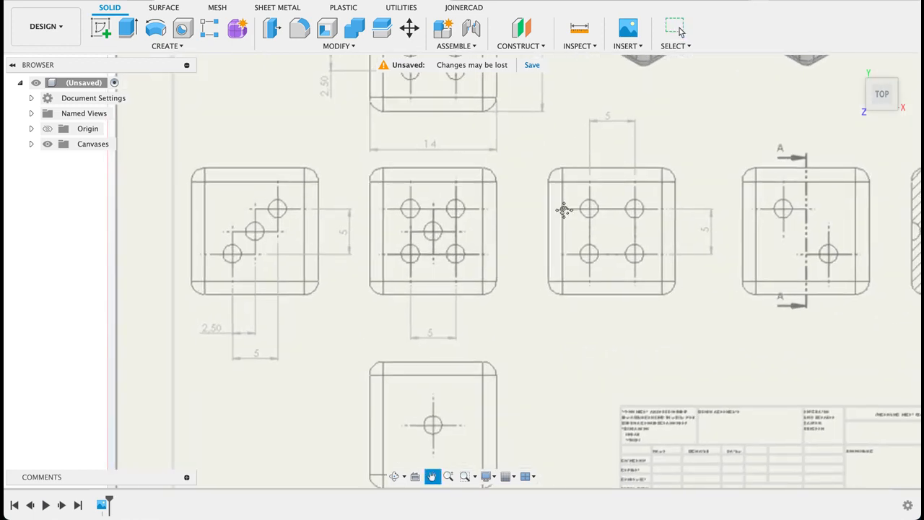
scroll(563, 208, up, 5)
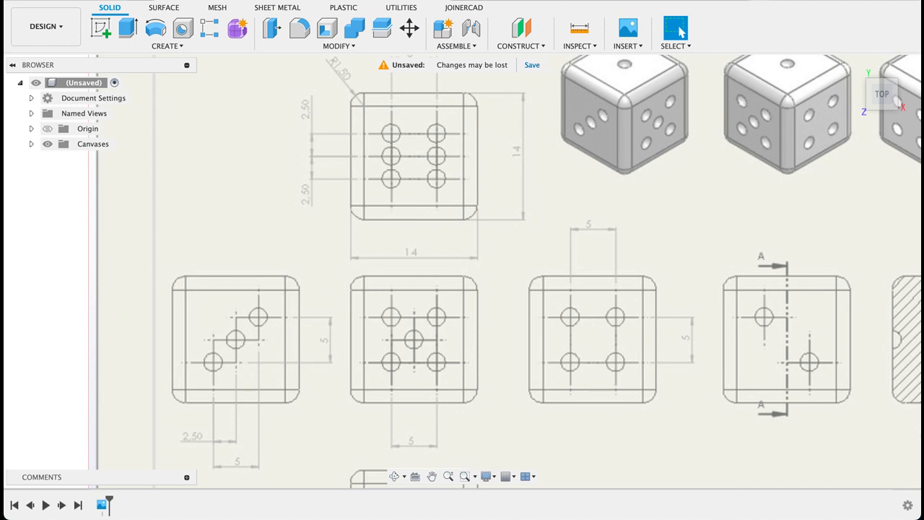
In the Dice v1 design, create a 14 × 14 × 14 mm box as a new body on the XY plane, starting at the origin
click(564, 0)
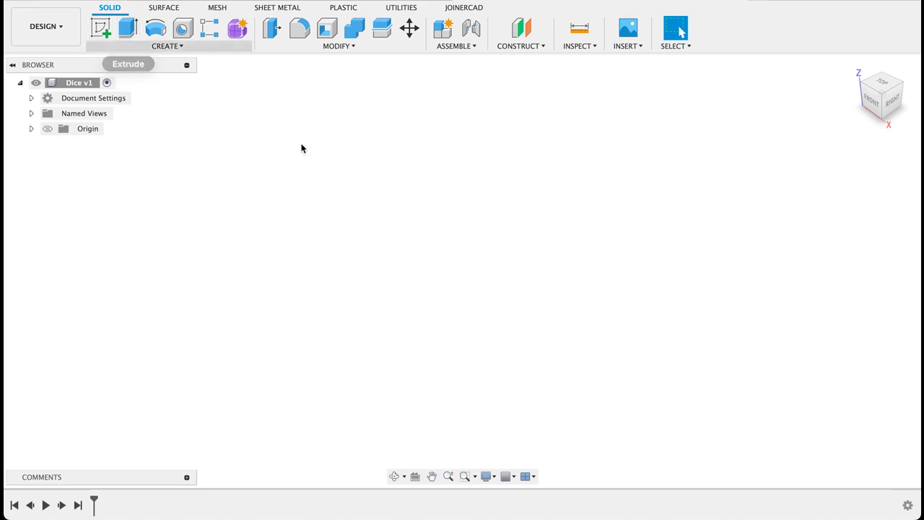
click(155, 48)
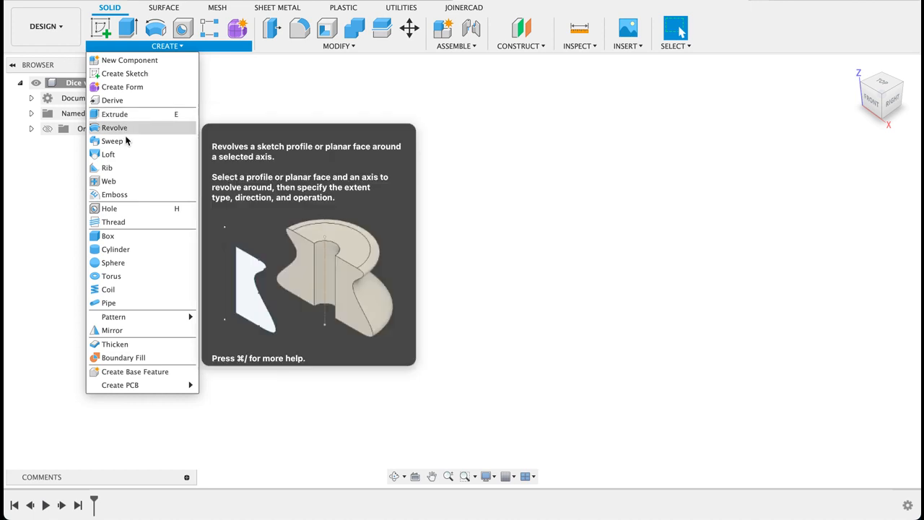
click(112, 236)
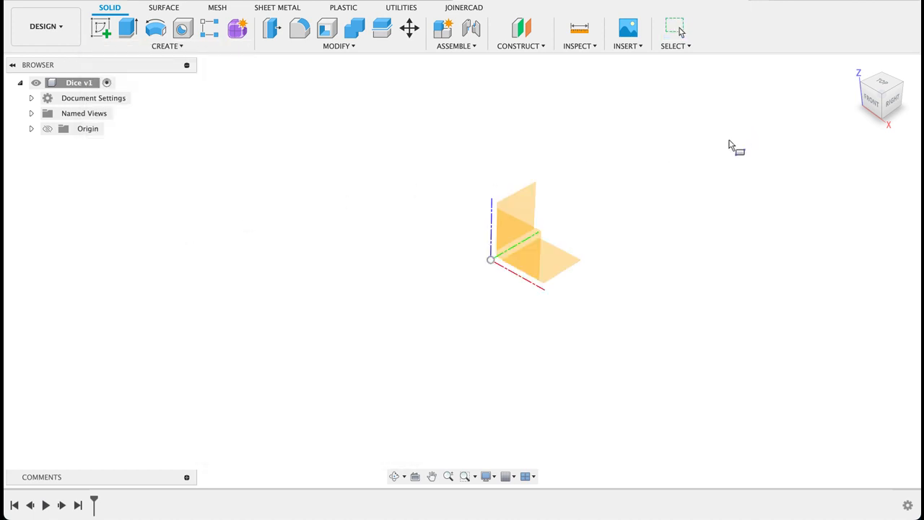
click(542, 324)
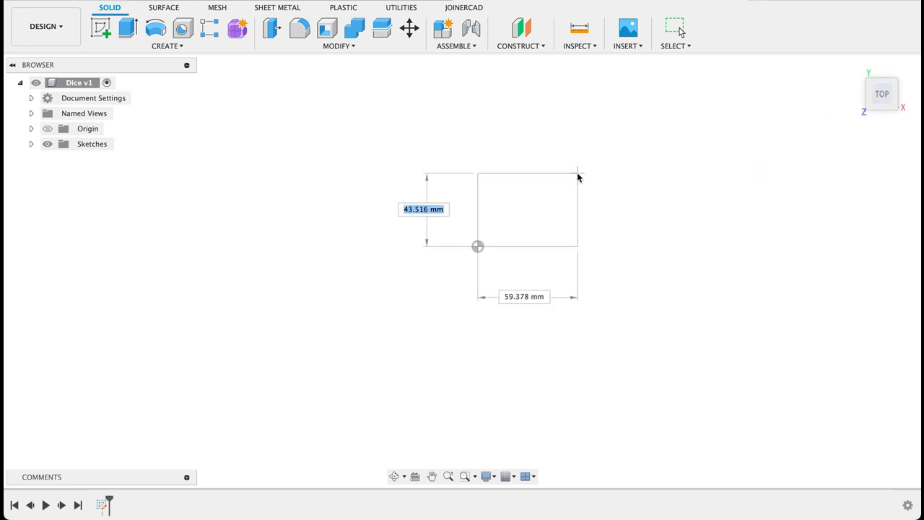
text(14)
key(Tab)
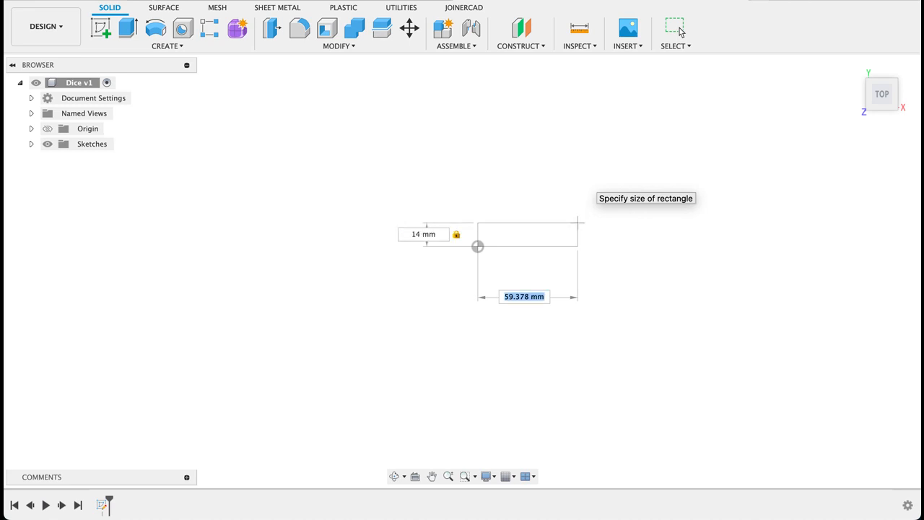
text(14)
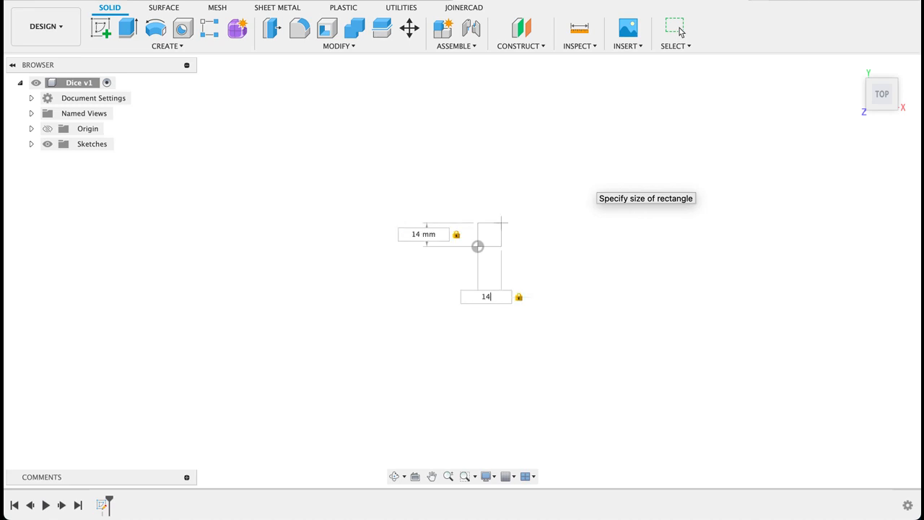
key(Return)
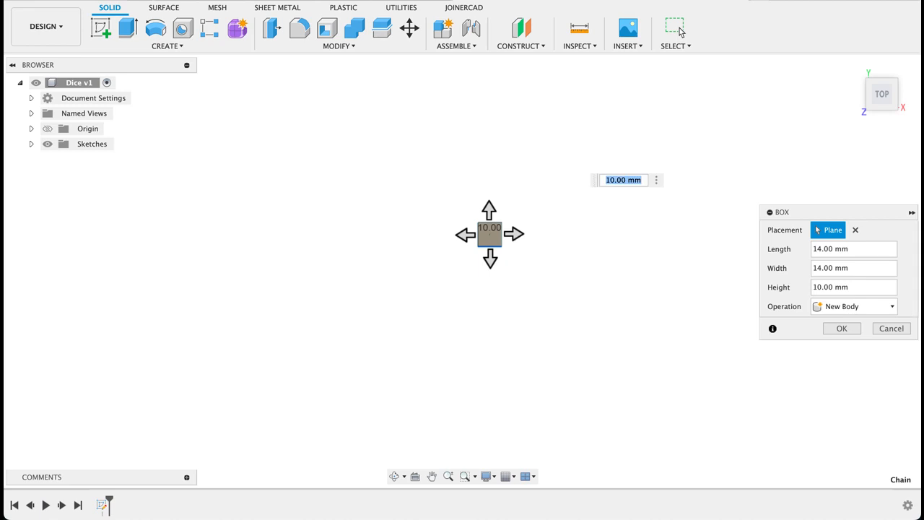
text(14)
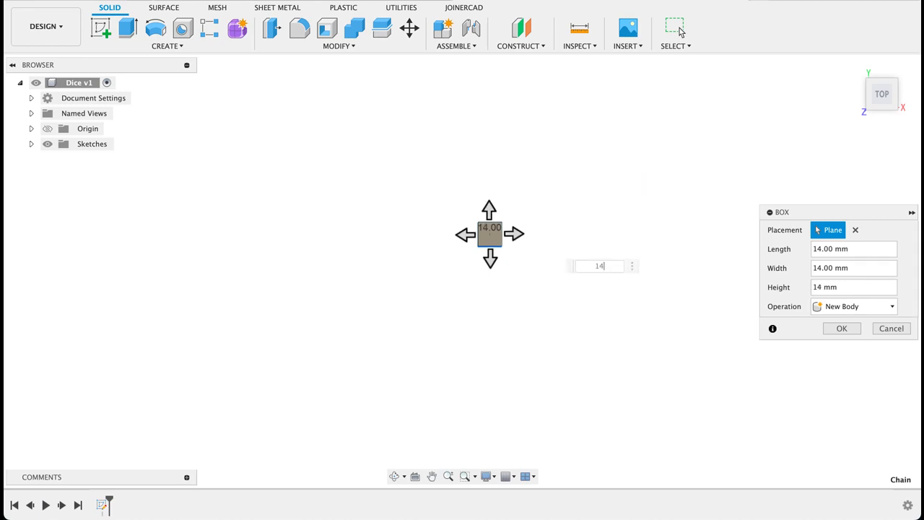
key(Return)
Orient the box to an upright top view and check the face layouts in the reference drawing
shift+middle_drag(569, 252, 625, 173)
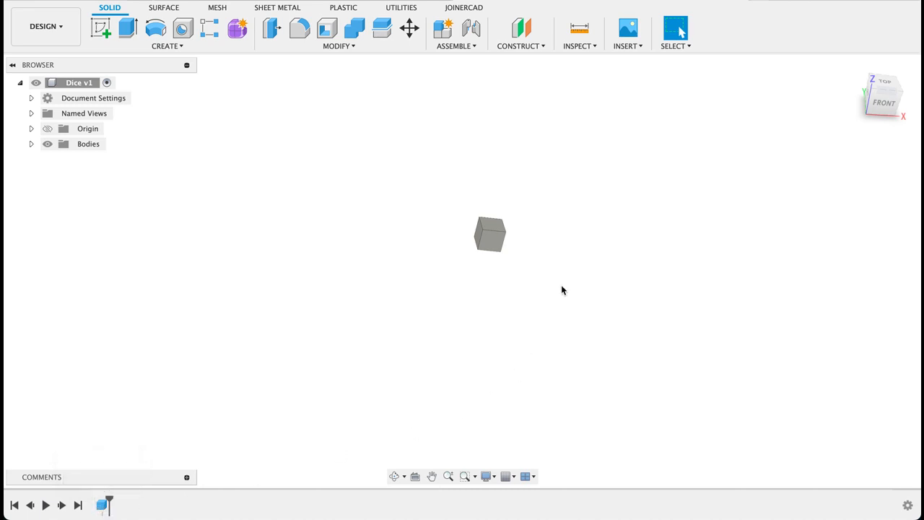
scroll(540, 245, up, 5)
shift+middle_drag(522, 260, 570, 285)
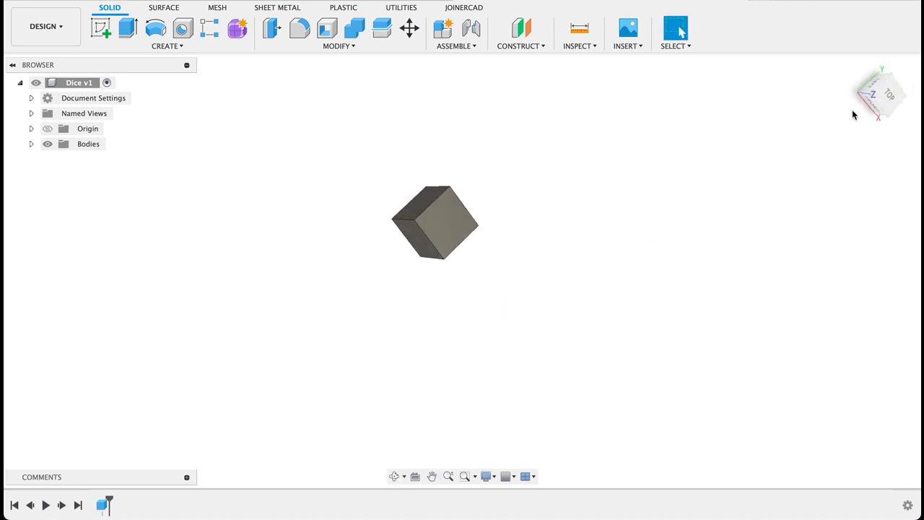
click(886, 94)
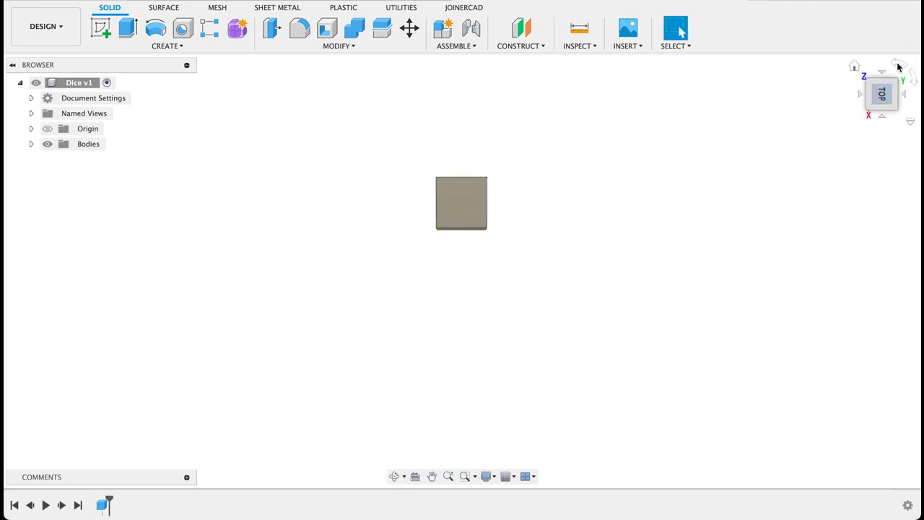
click(898, 67)
middle_drag(540, 241, 587, 233)
click(361, 1)
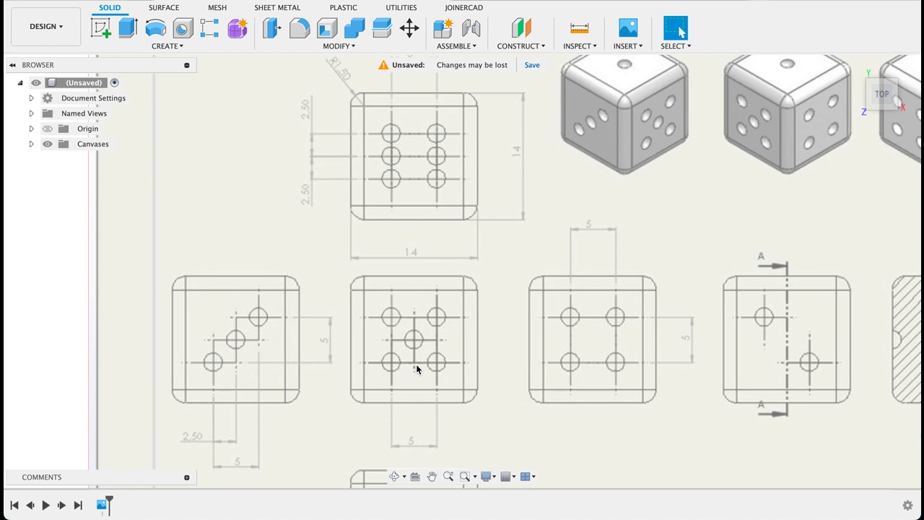
click(600, 1)
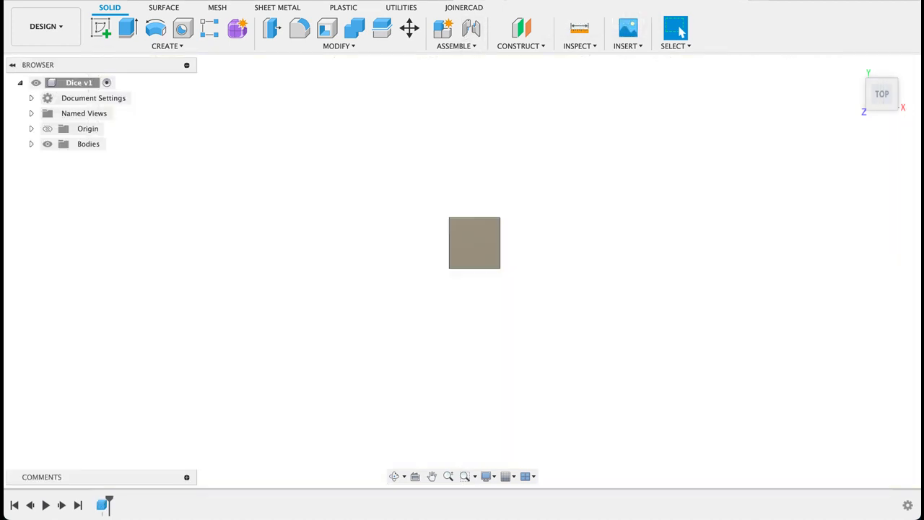
Start a sketch on the box's top face and project the face's outline into it
click(102, 28)
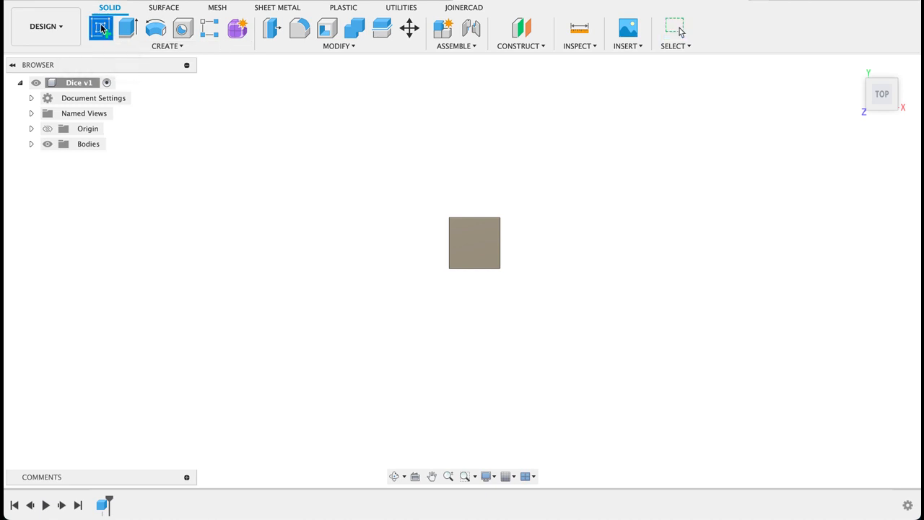
click(465, 245)
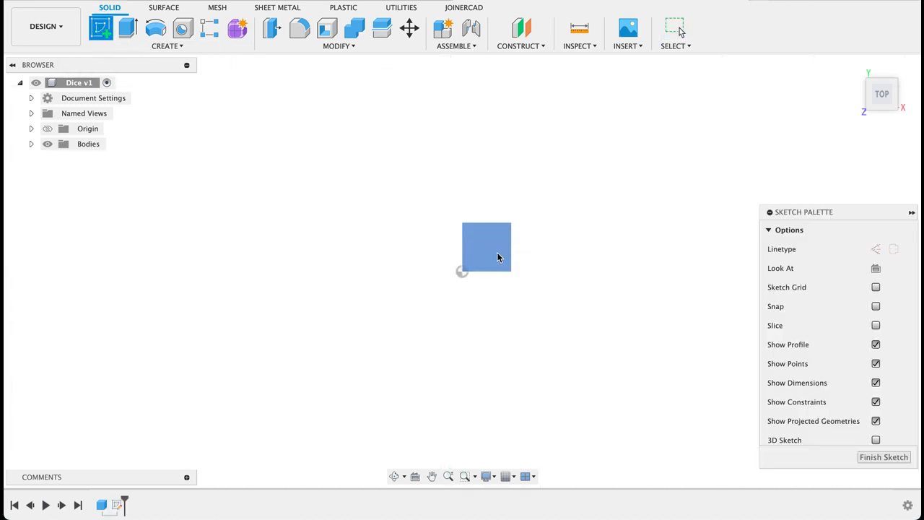
key(p)
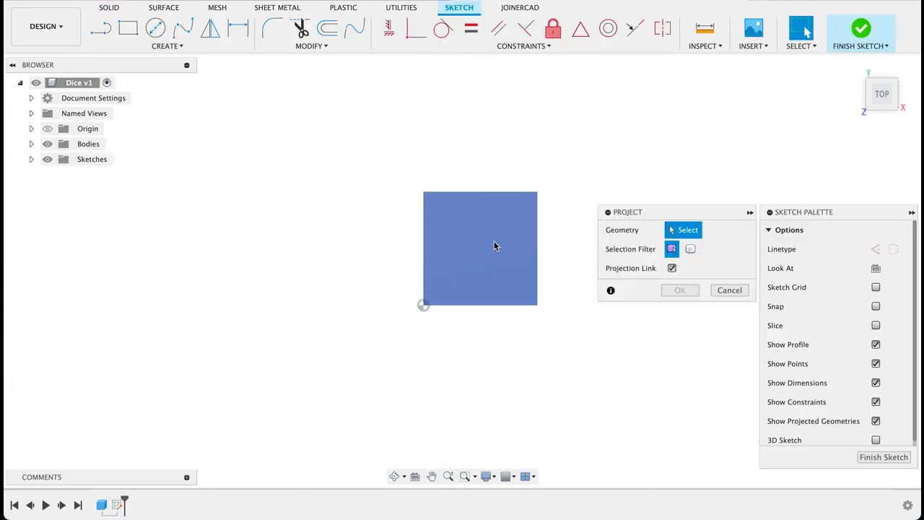
click(470, 251)
click(677, 290)
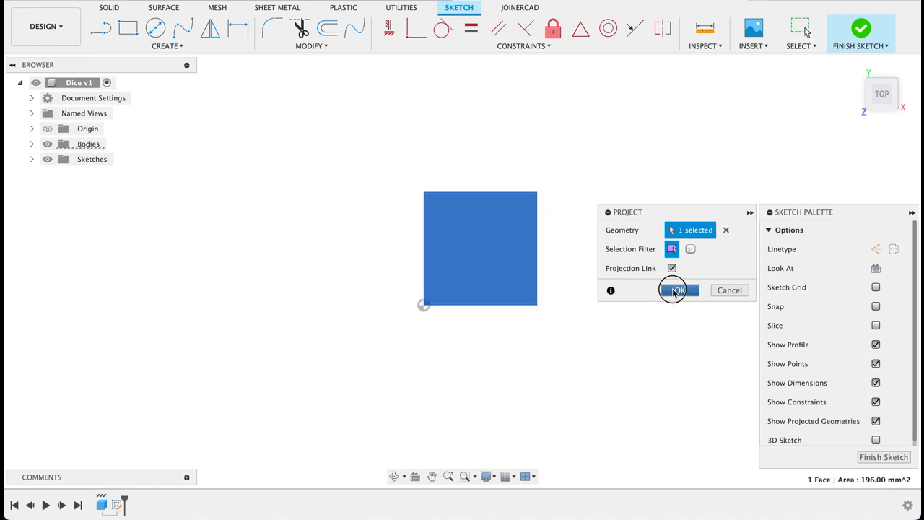
Draw two construction lines joining the opposite corners of the projected square
click(101, 29)
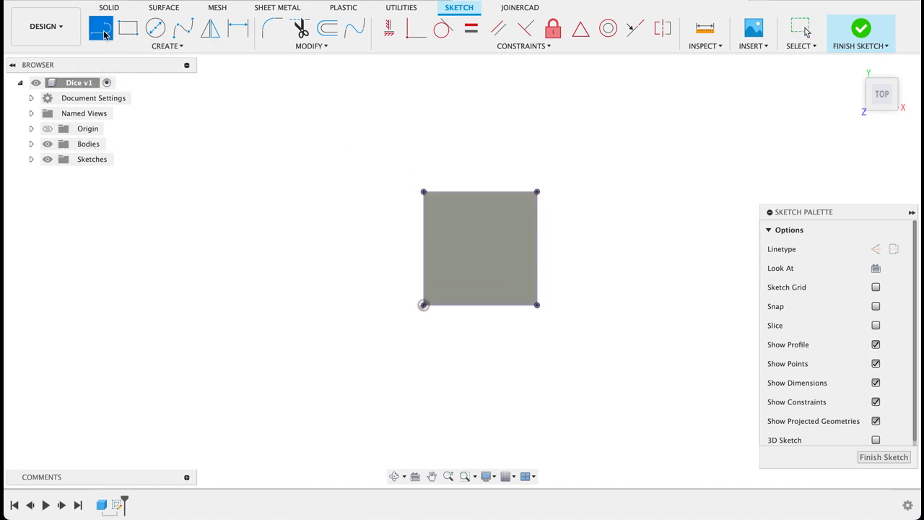
click(875, 248)
click(423, 305)
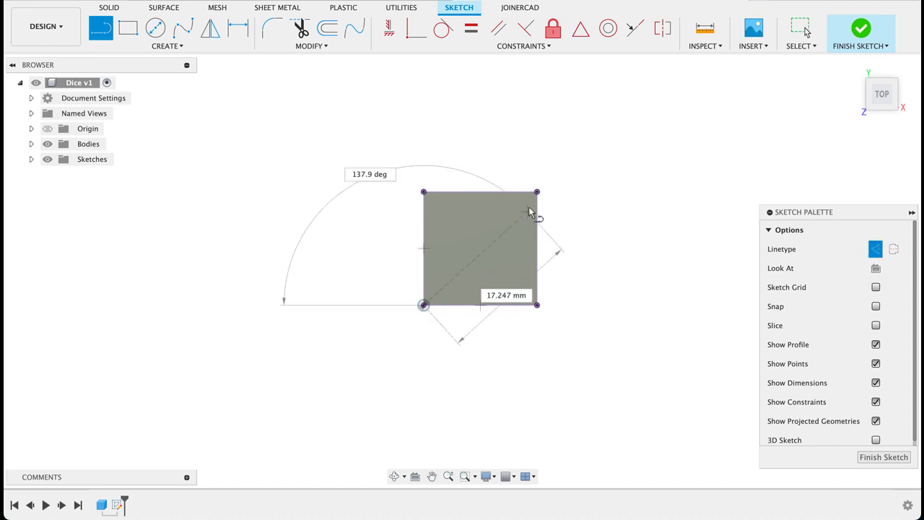
click(537, 192)
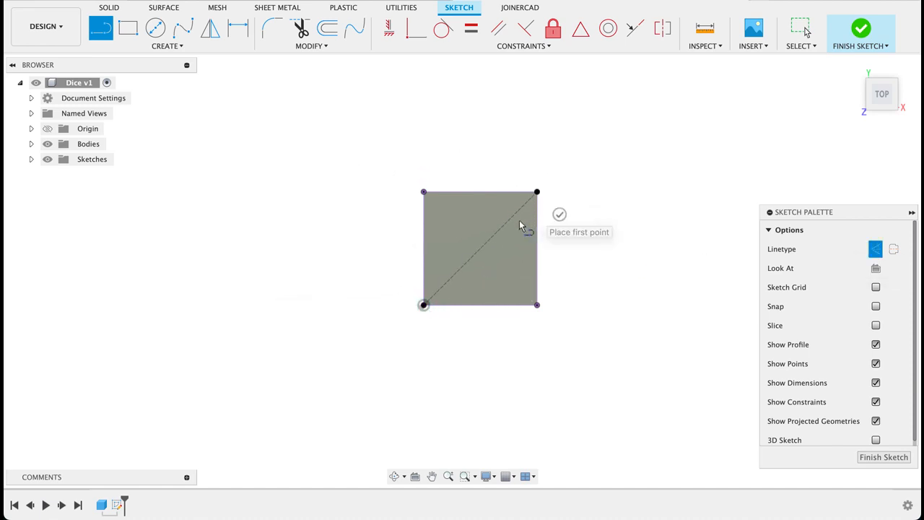
click(424, 192)
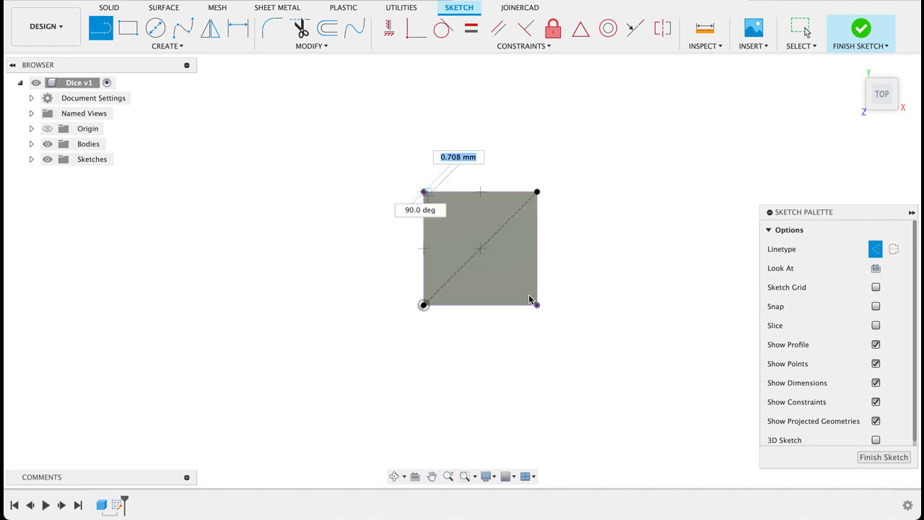
click(536, 305)
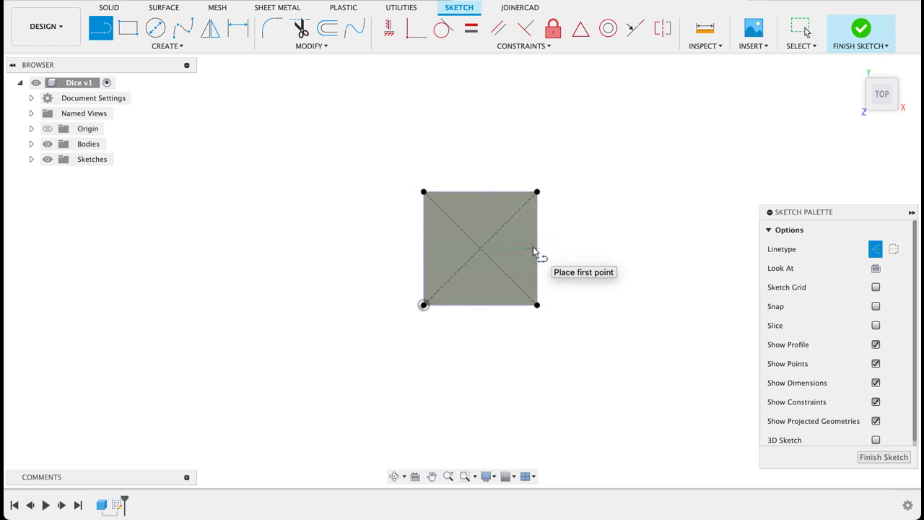
Draw a 2 mm diameter circle centred where the two construction diagonals cross
key(c)
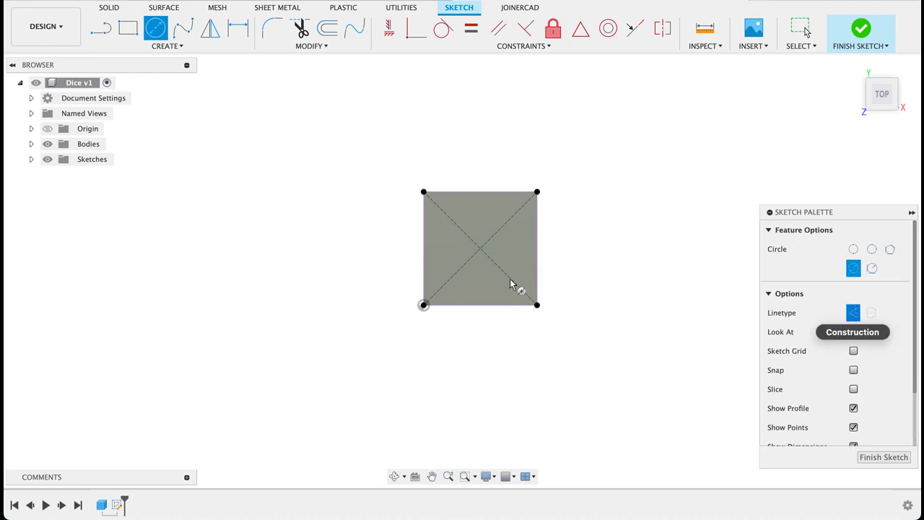
click(480, 249)
text(2)
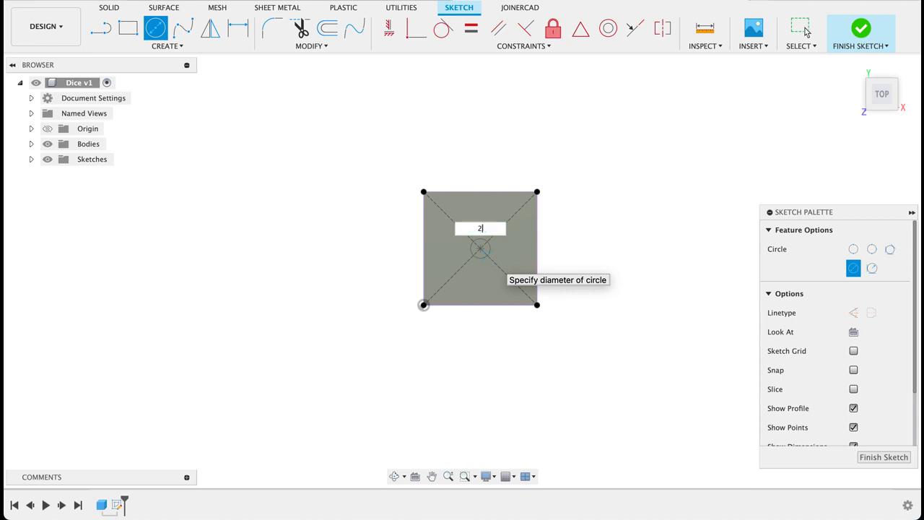
key(Return)
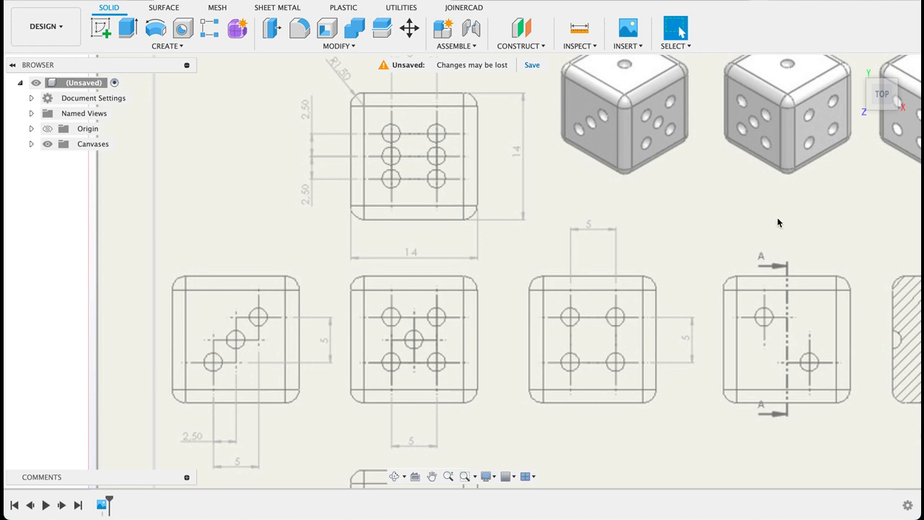
Draw a 2 mm diameter circle on the diagonal between the face's centre and its upper-right corner
middle_drag(798, 202, 587, 196)
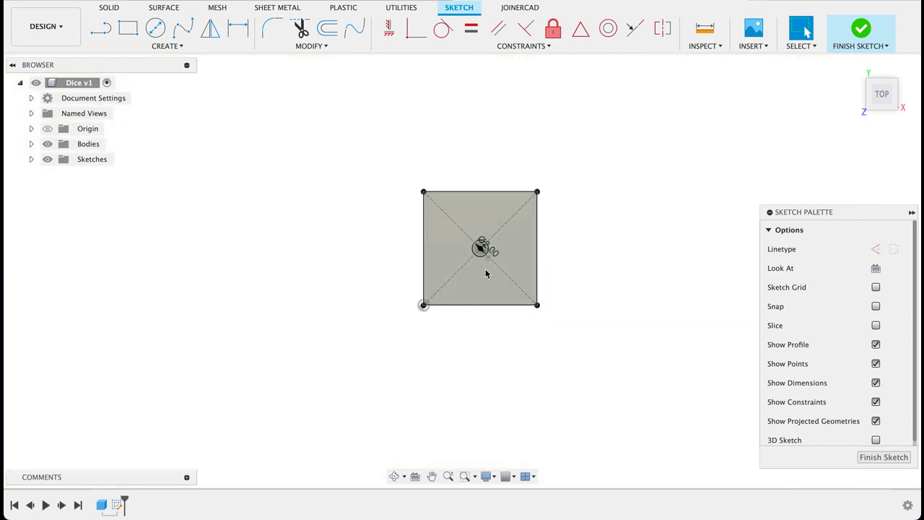
scroll(498, 267, up, 4)
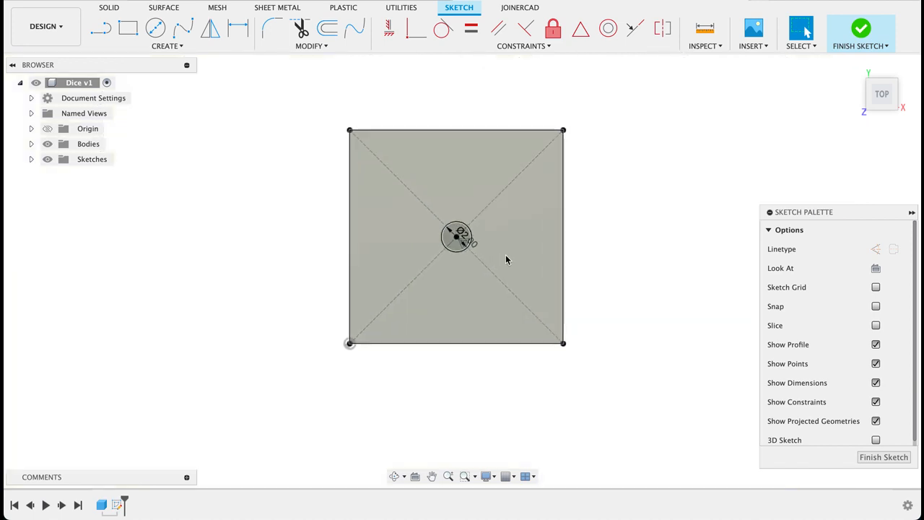
scroll(506, 259, up, 1)
key(c)
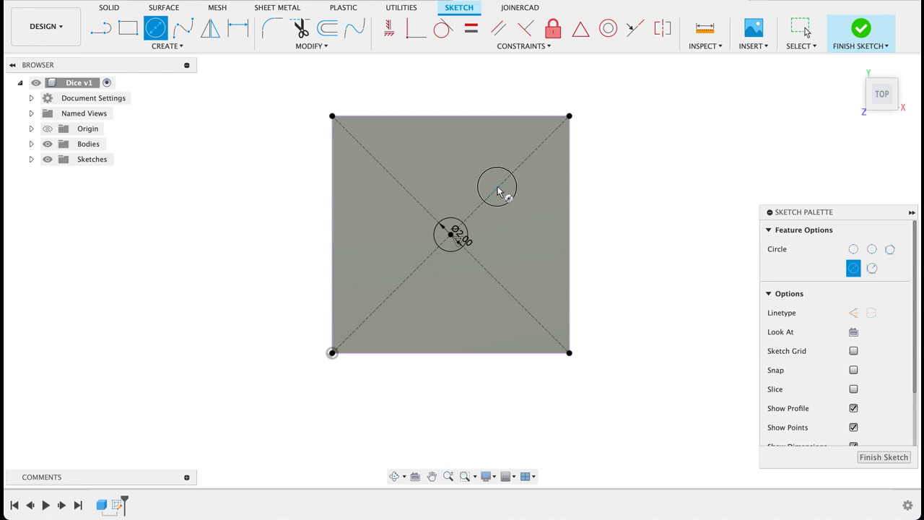
text(2)
key(Return)
key(Escape)
Draw a 2 mm diameter circle on the diagonal between the face's centre and its upper-left corner
key(c)
click(386, 172)
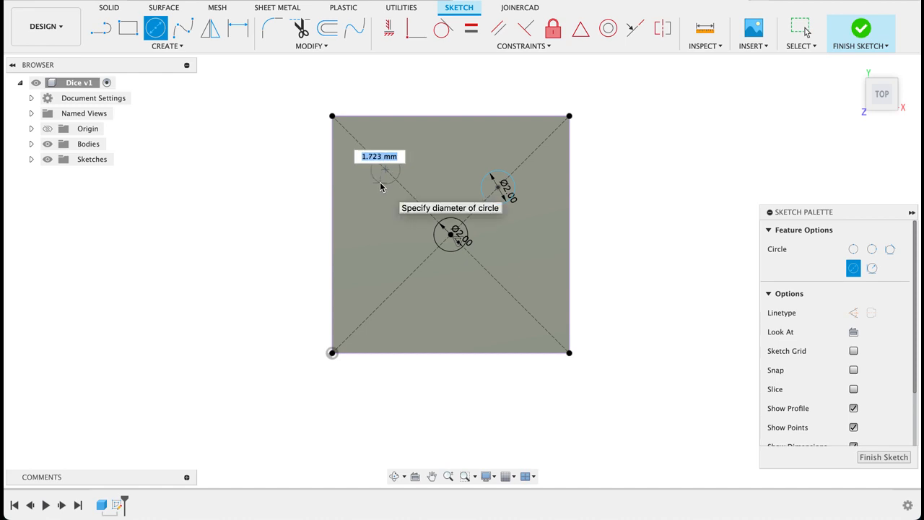
text(2)
key(Return)
key(Escape)
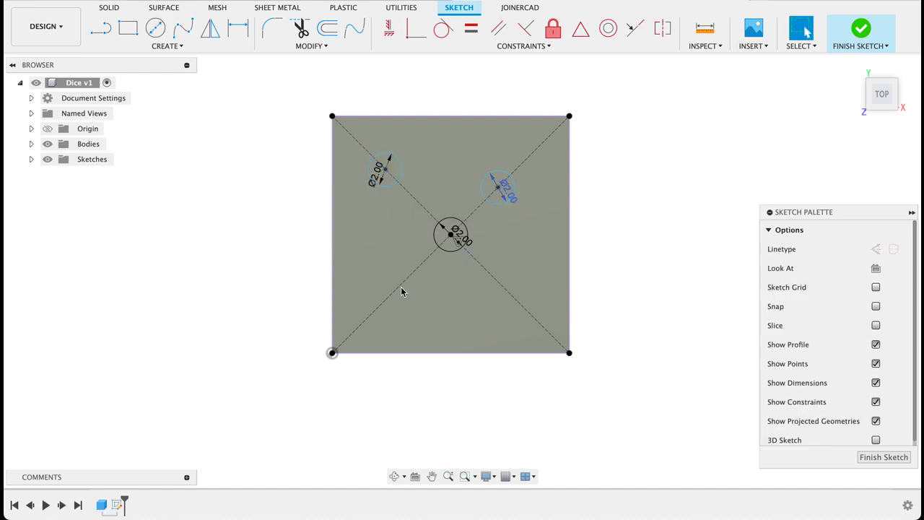
Draw a 2 mm diameter circle on the diagonal between the face's centre and its lower-left corner
key(c)
click(402, 283)
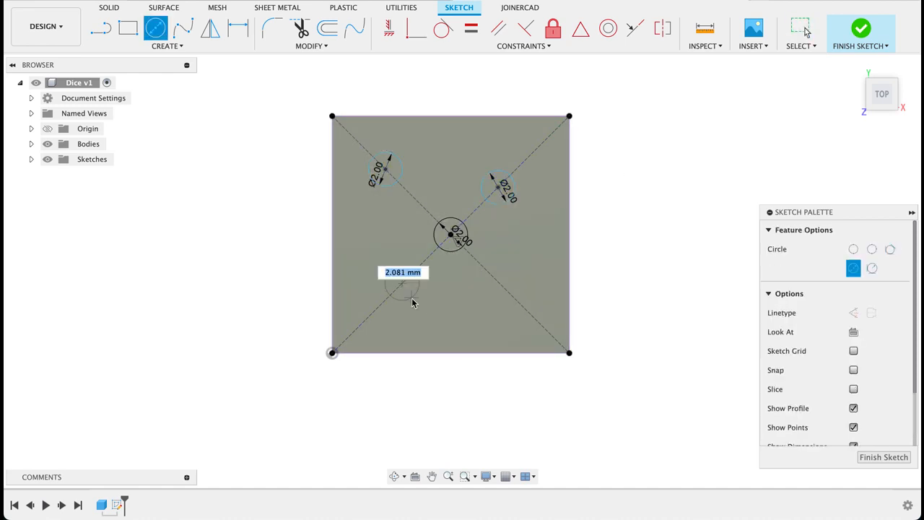
text(2)
key(Return)
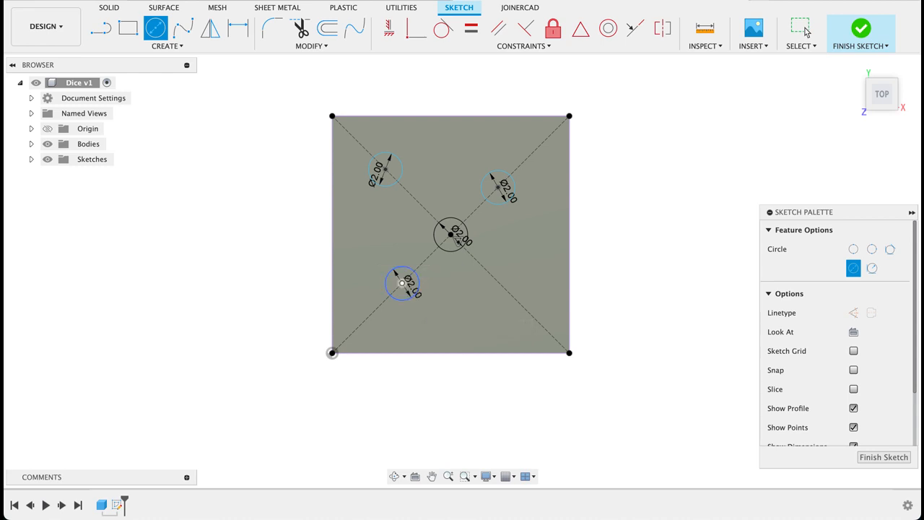
key(Escape)
Draw a 2 mm diameter circle on the diagonal between the face's centre and its lower-right corner
key(c)
click(532, 315)
text(2)
key(Return)
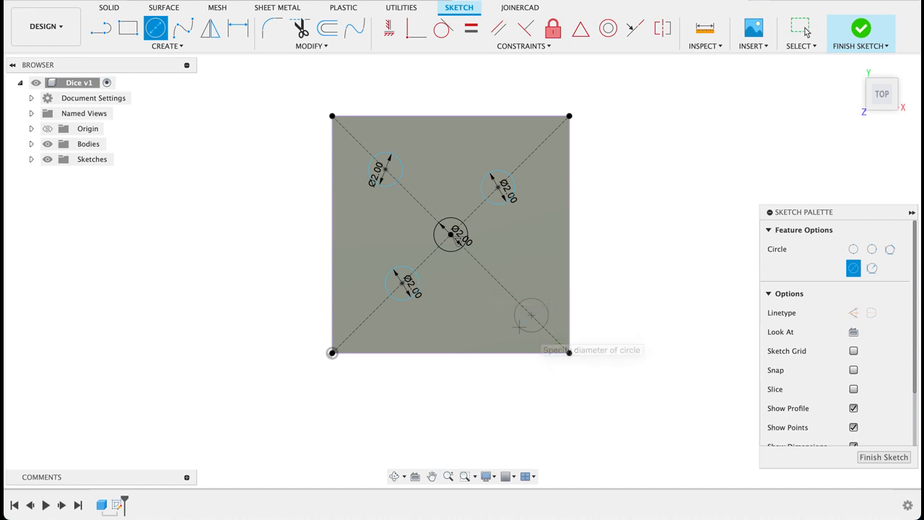
key(Escape)
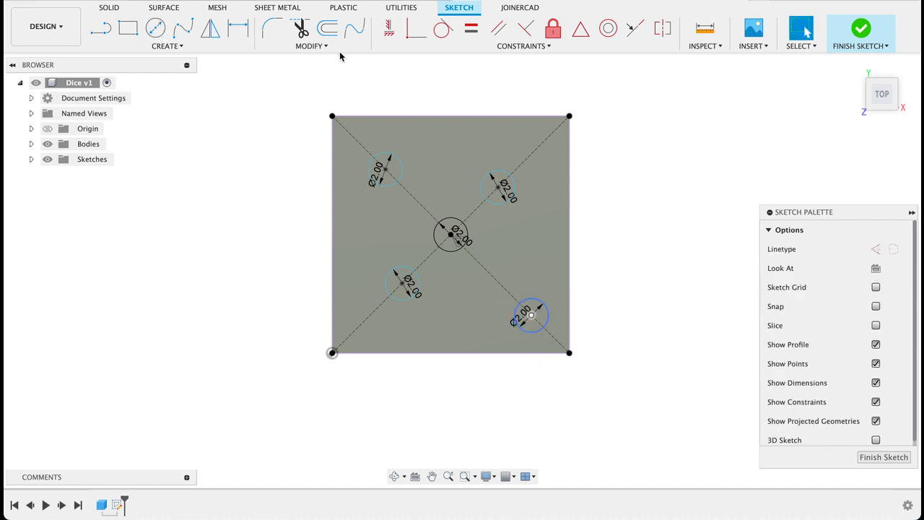
Align the centres of the four outer circles into a square with Horizontal/Vertical constraints along its upper, left and lower sides
click(395, 27)
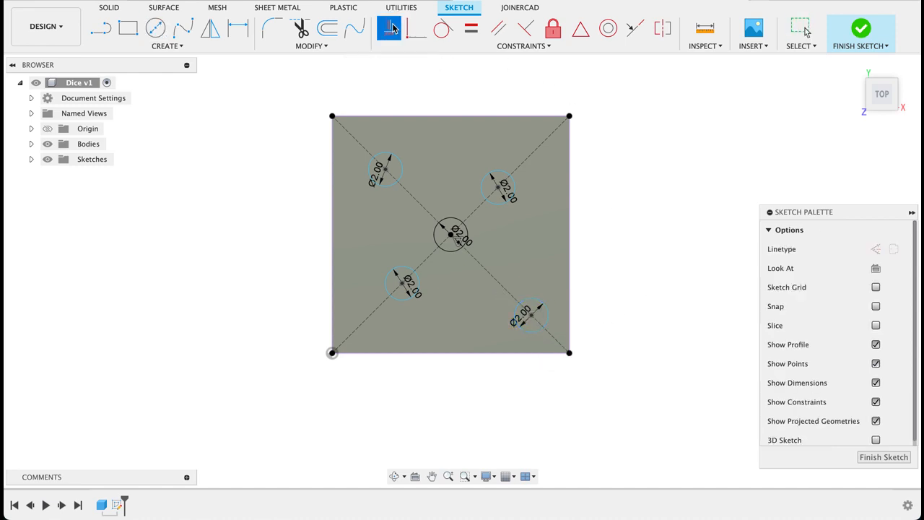
click(498, 189)
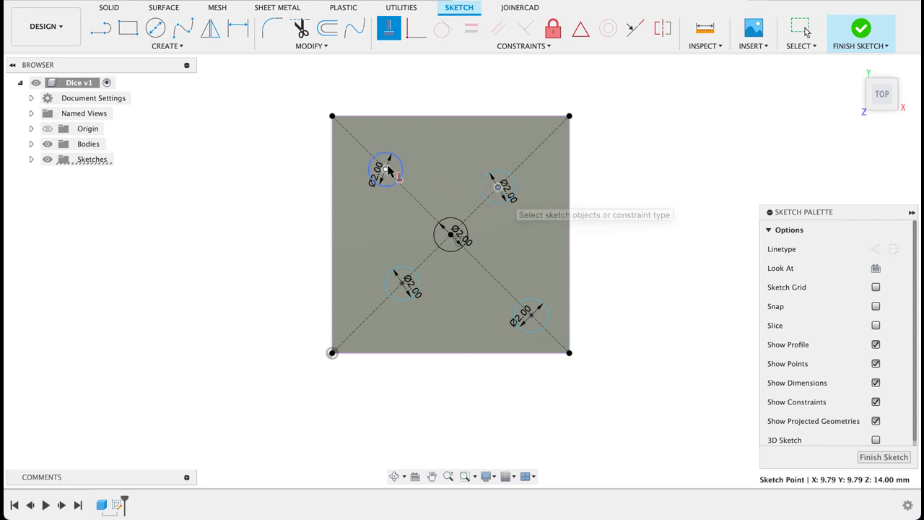
click(385, 168)
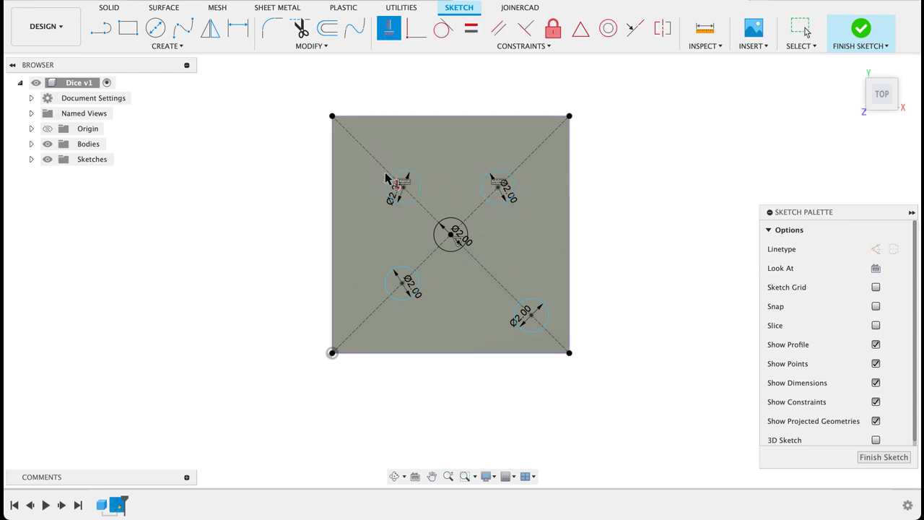
click(402, 283)
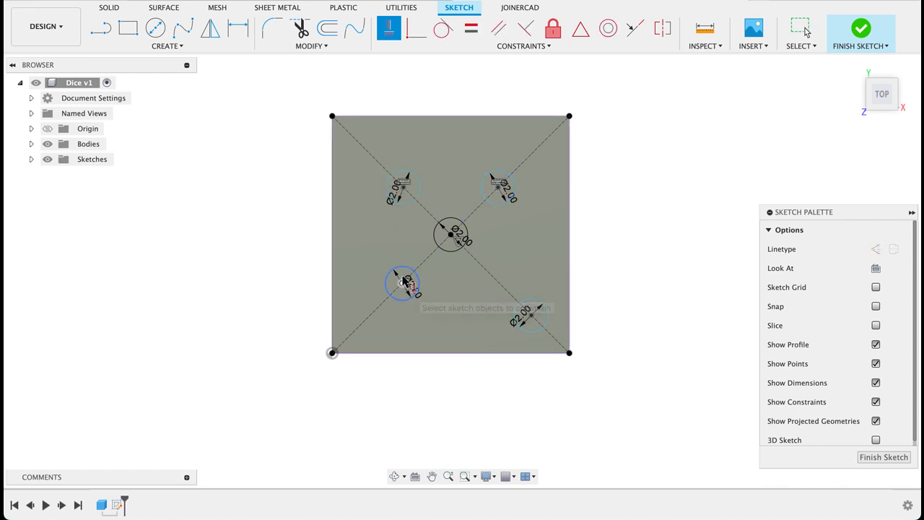
click(405, 192)
click(403, 283)
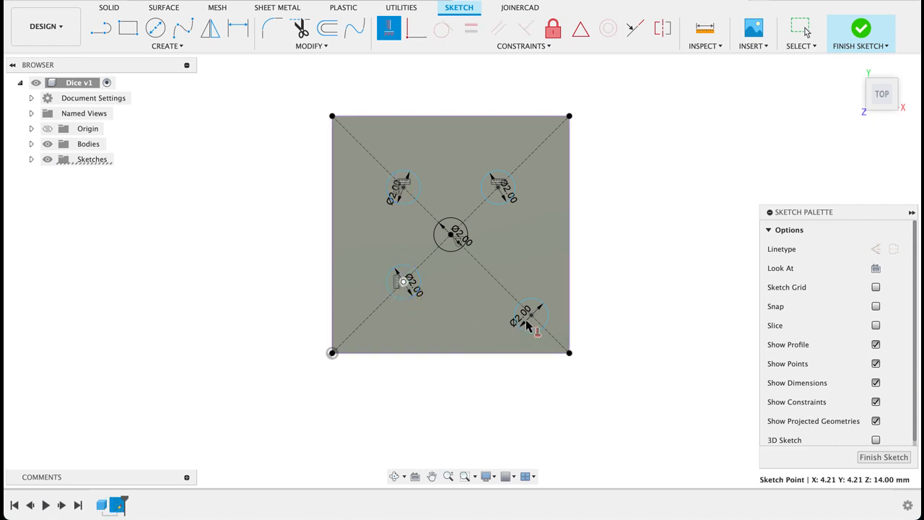
click(531, 315)
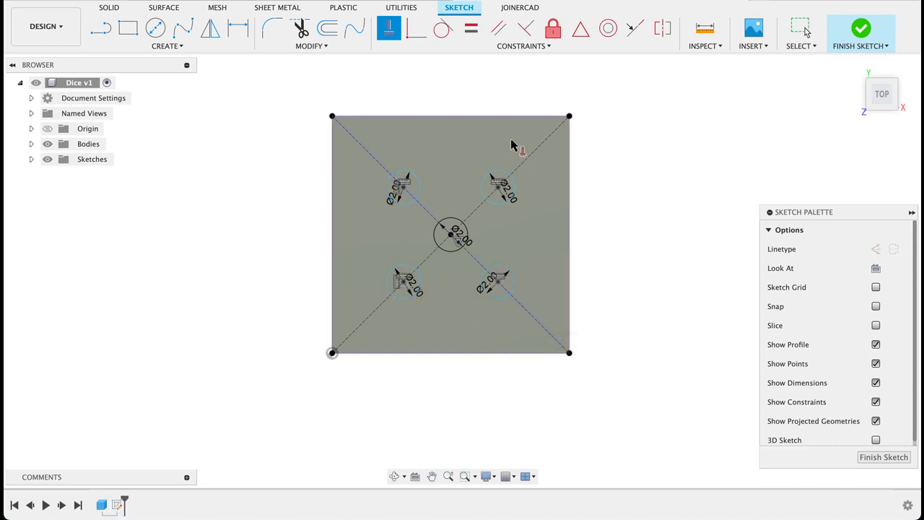
key(Escape)
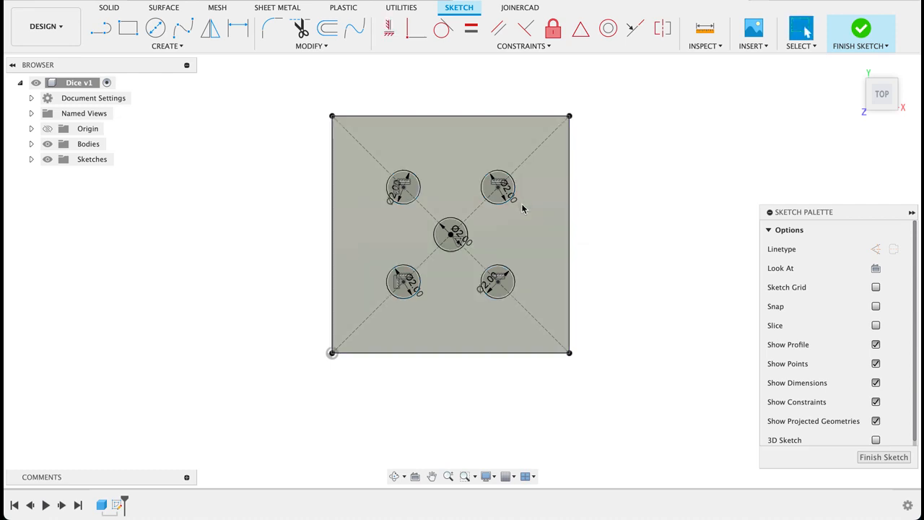
mouse_move(515, 174)
mouse_down()
mouse_move(543, 153)
mouse_move(487, 193)
mouse_move(507, 174)
mouse_move(507, 186)
mouse_up()
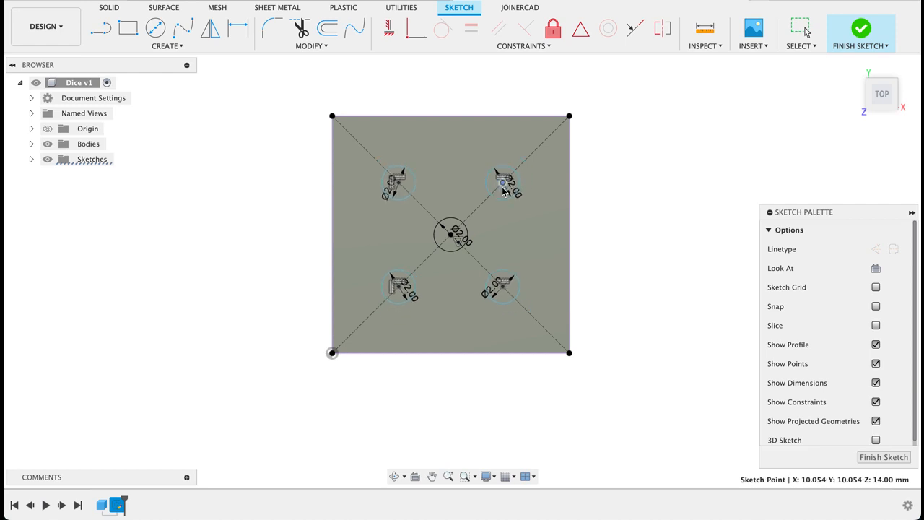
key(d)
click(504, 287)
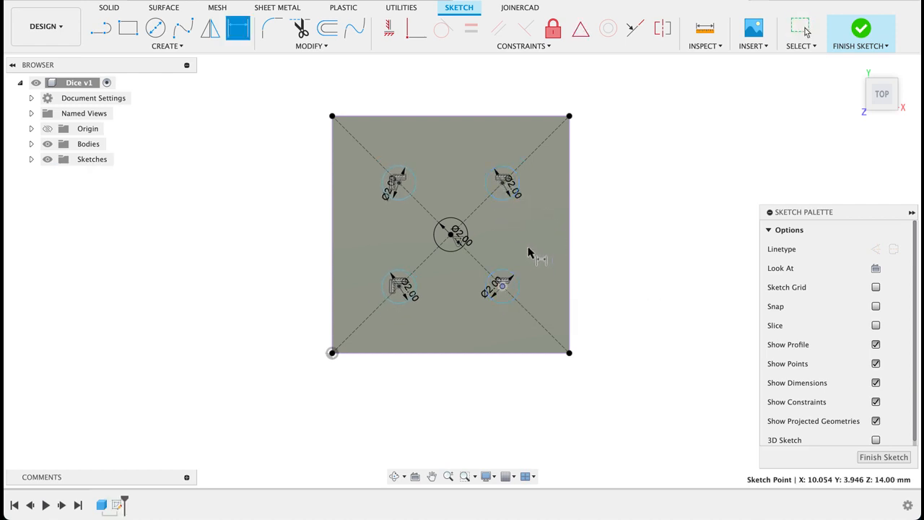
click(503, 183)
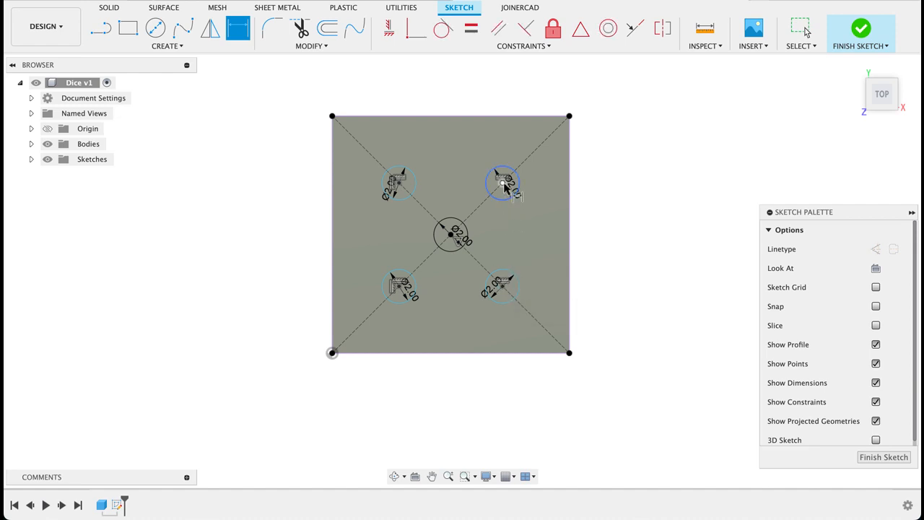
key(Escape)
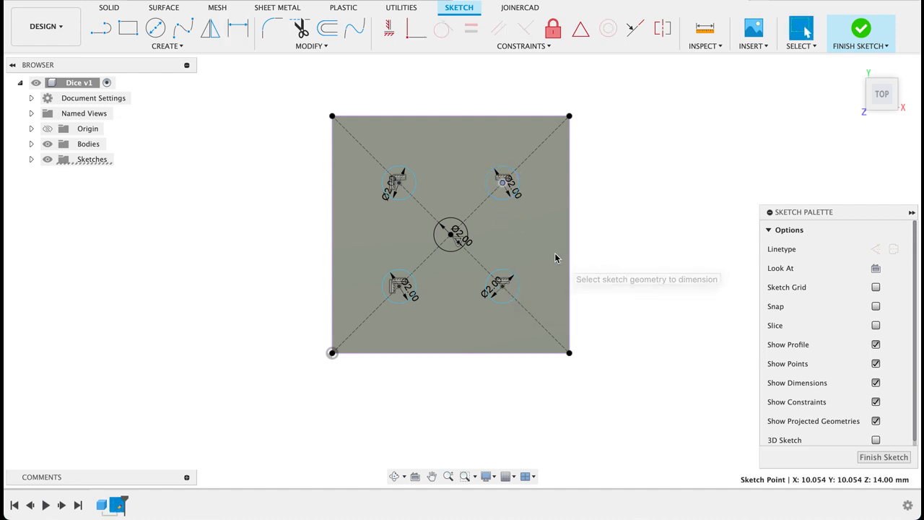
Dimension the vertical spacing between the two right-hand circles as 5 mm and finish the sketch
key(d)
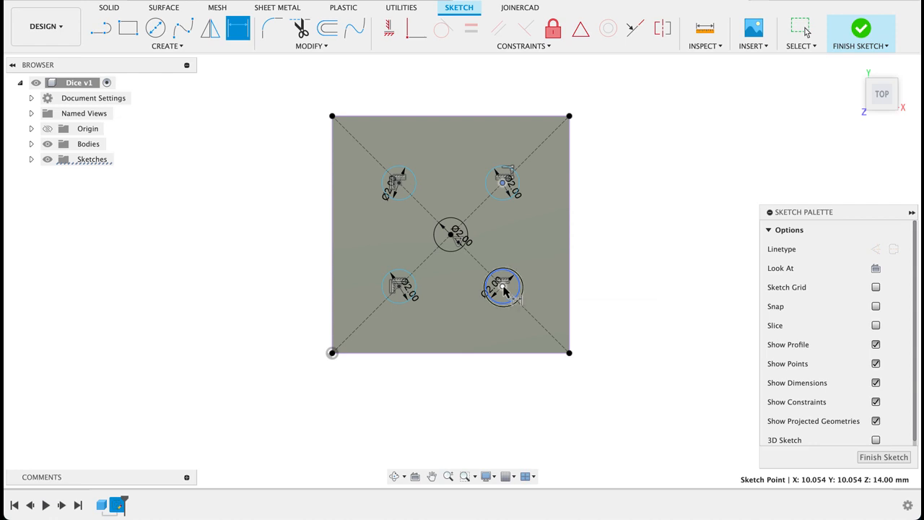
click(502, 286)
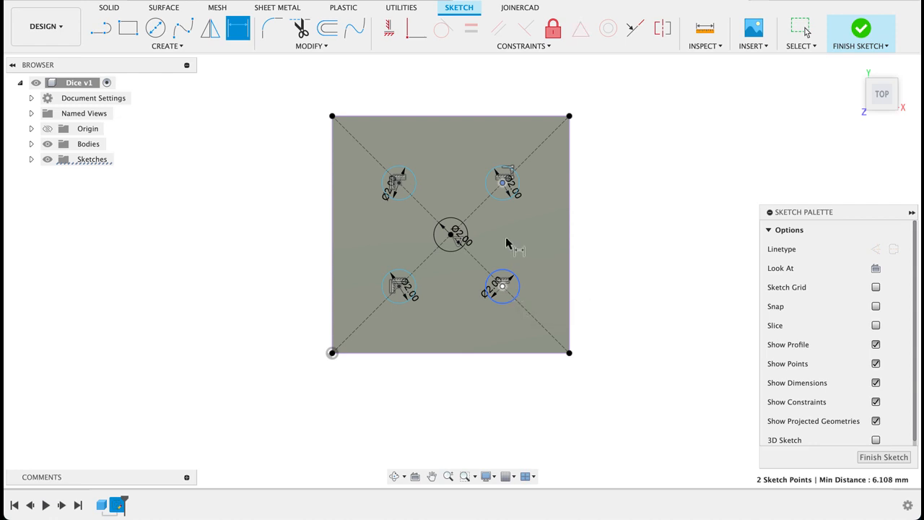
click(503, 183)
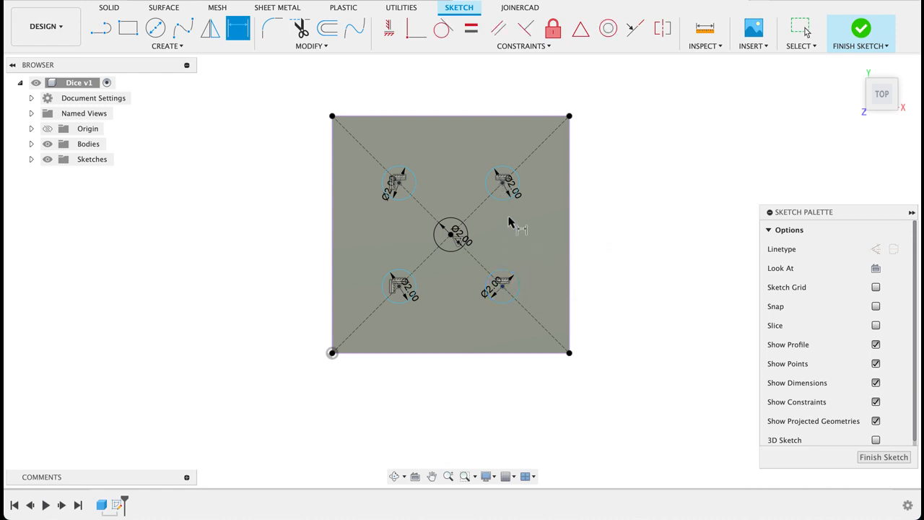
click(507, 192)
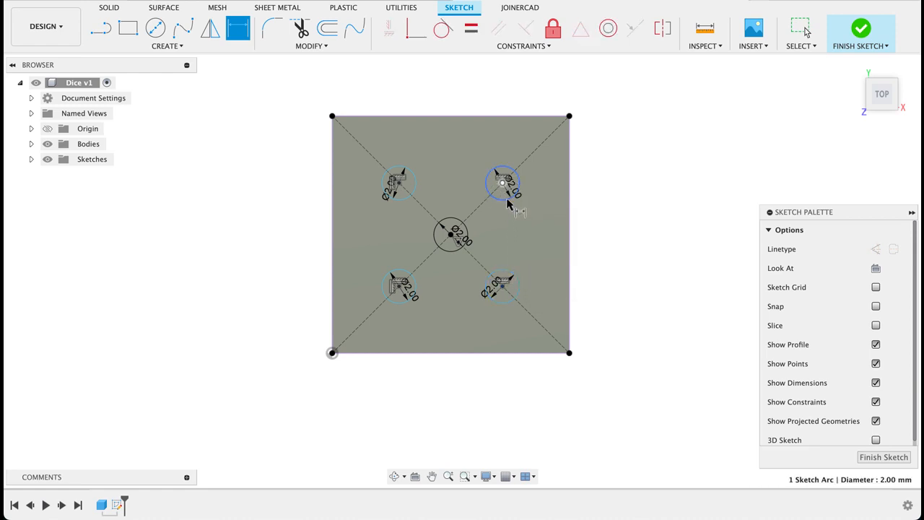
click(504, 286)
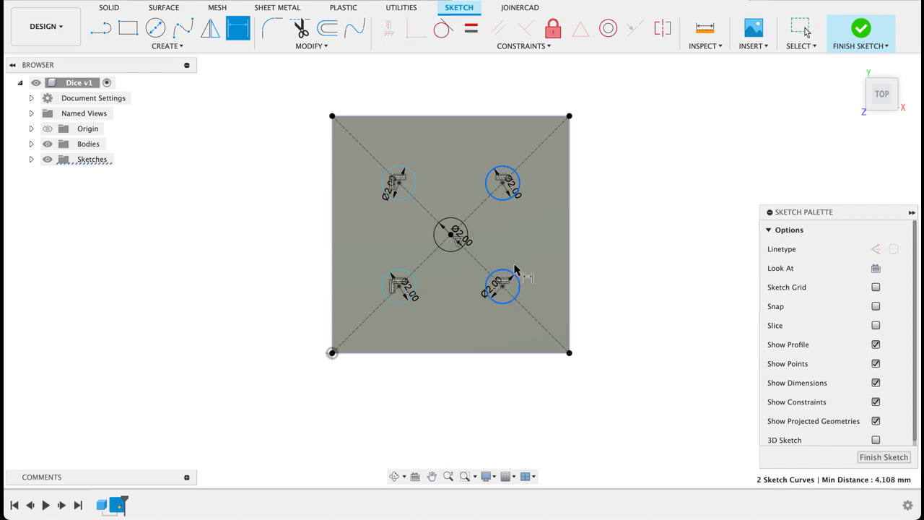
click(555, 252)
text(5)
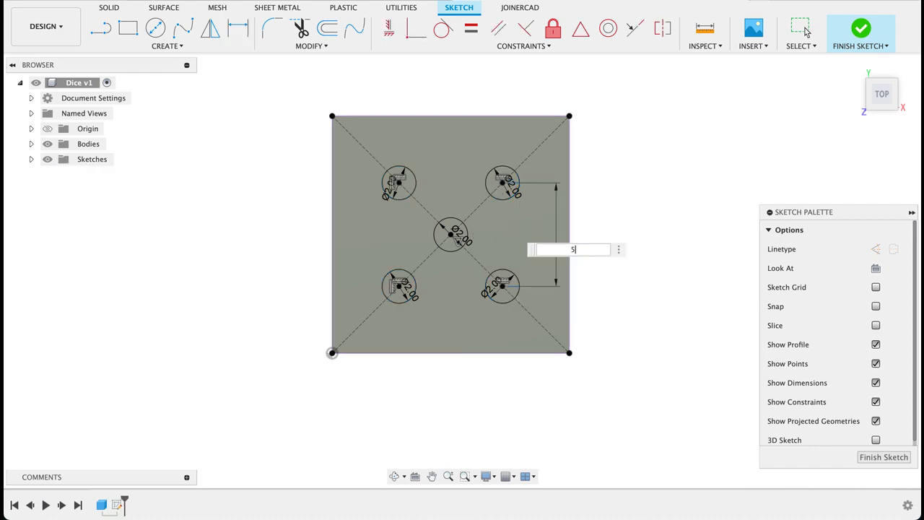
key(Return)
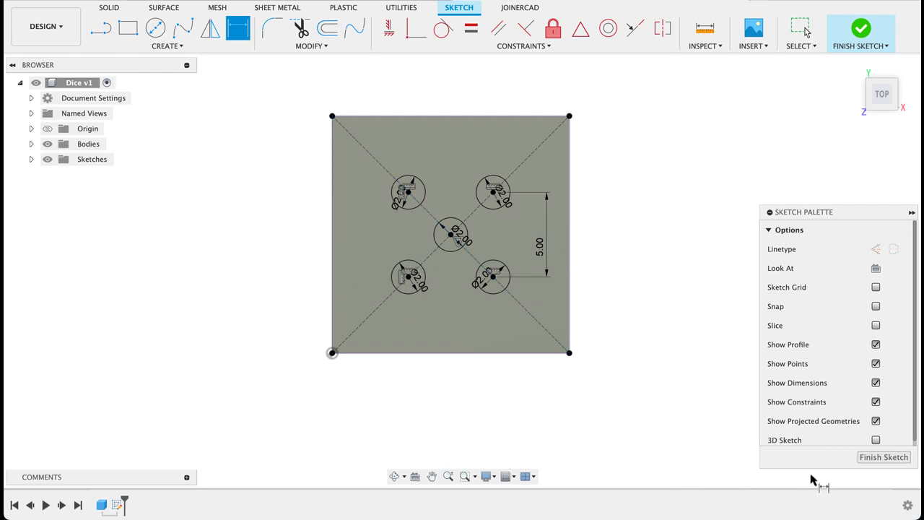
click(872, 460)
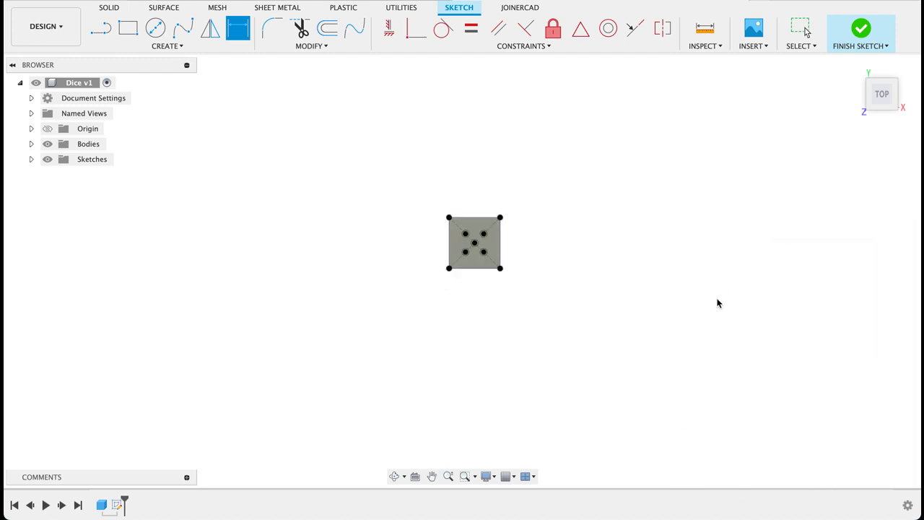
Extrude all five circle profiles -1 mm as a cut into the box's top face
scroll(497, 255, up, 5)
mouse_move(609, 285)
middle_down()
mouse_move(621, 289)
mouse_move(614, 257)
middle_up()
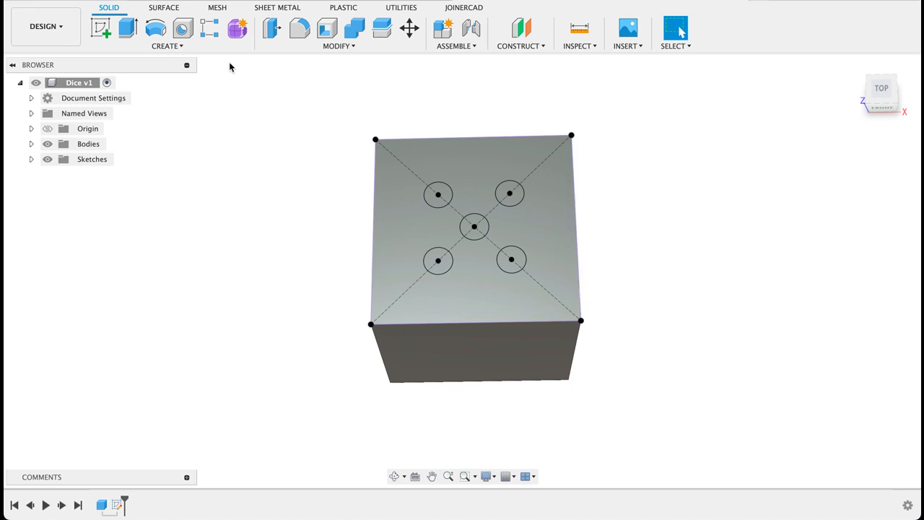
click(128, 27)
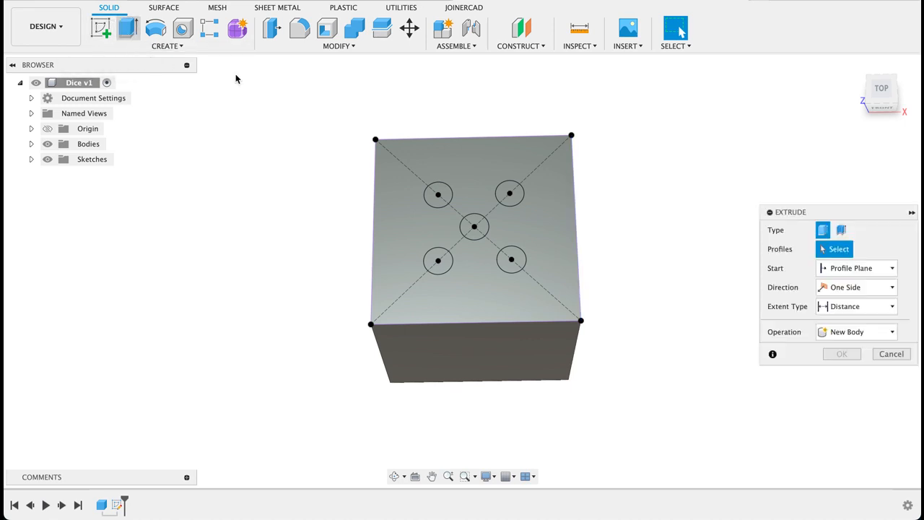
click(436, 196)
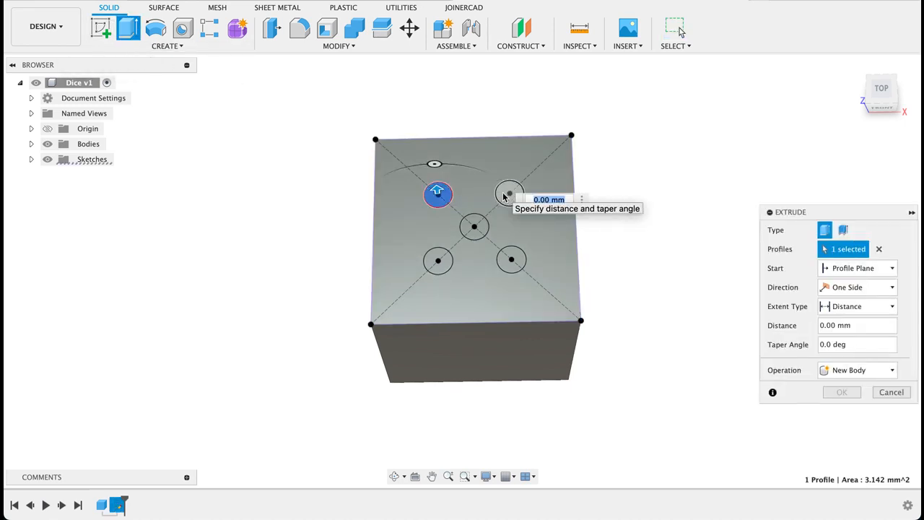
click(504, 195)
click(474, 228)
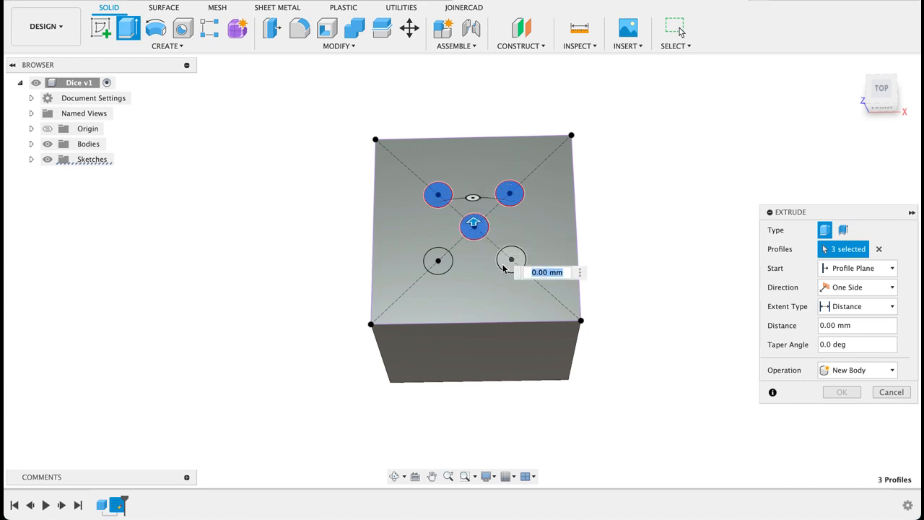
click(511, 260)
click(437, 261)
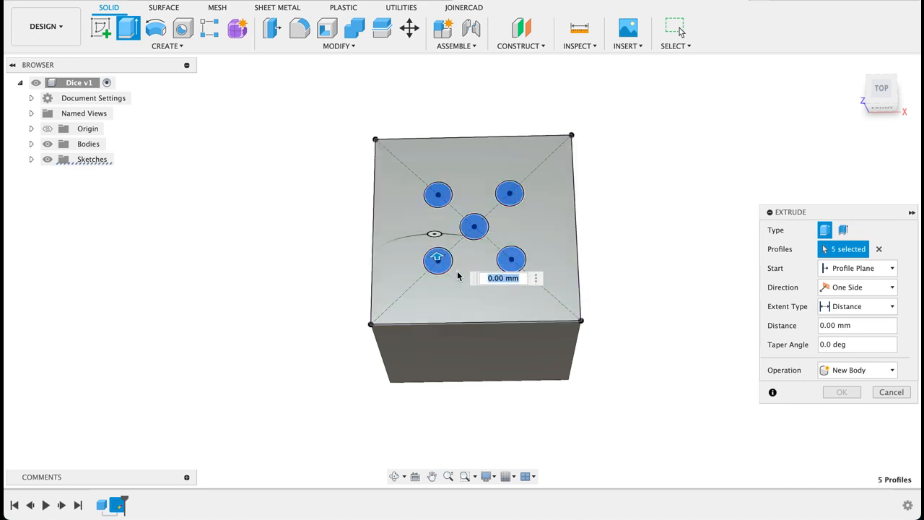
key(BackSpace)
text(-1)
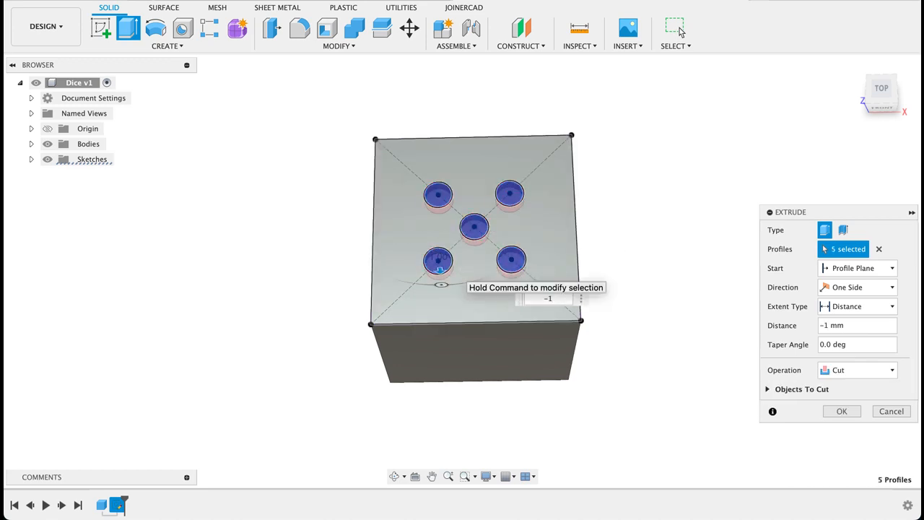
click(840, 411)
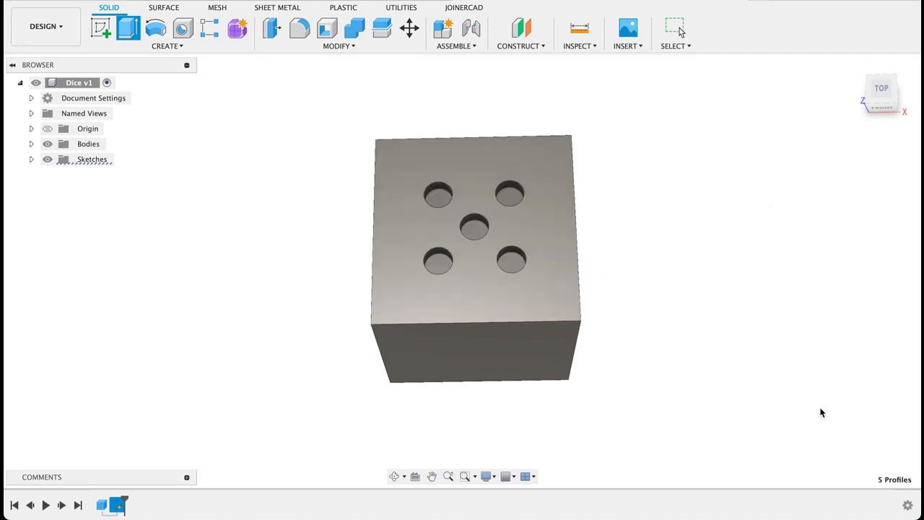
Fillet the bottom faces of all five holes on the top face with a 1 mm radius
click(306, 35)
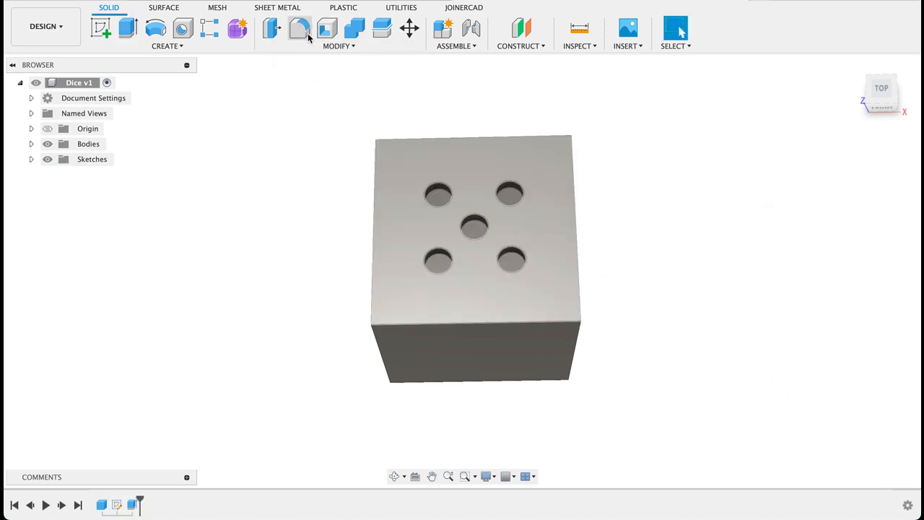
click(436, 200)
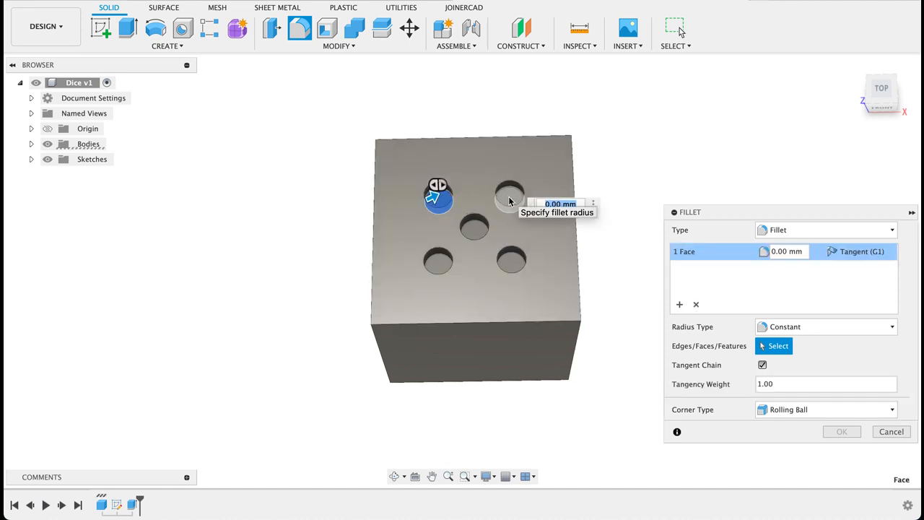
click(509, 200)
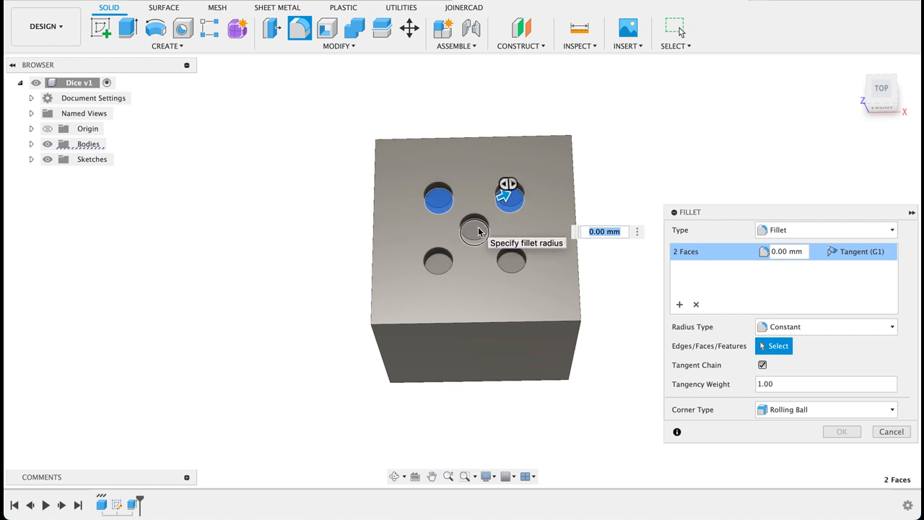
click(510, 261)
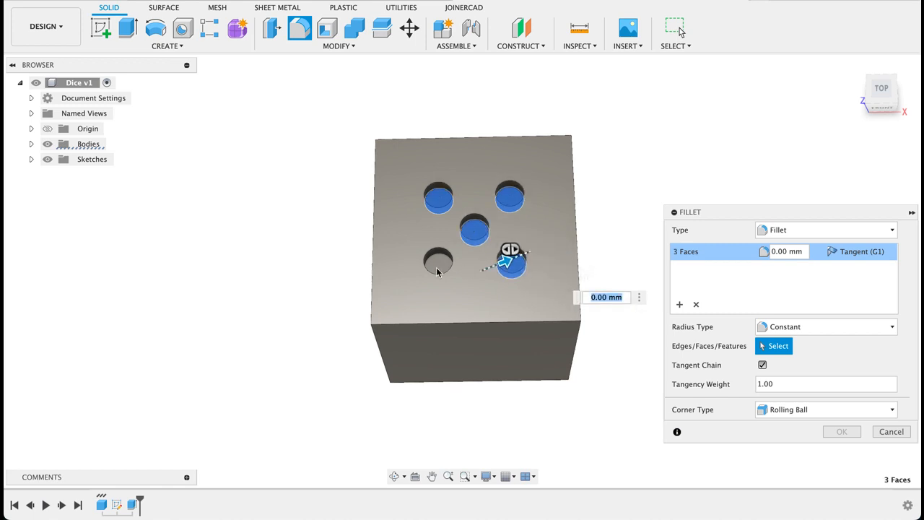
click(436, 264)
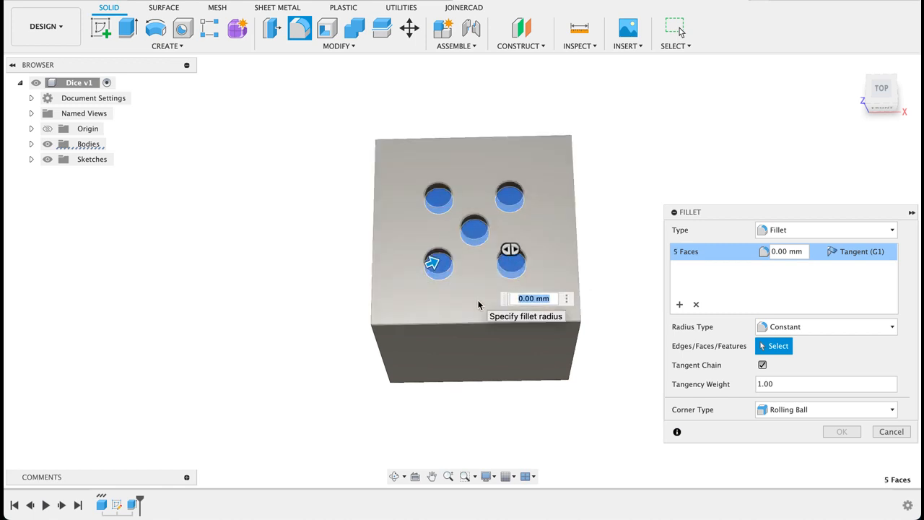
text(2)
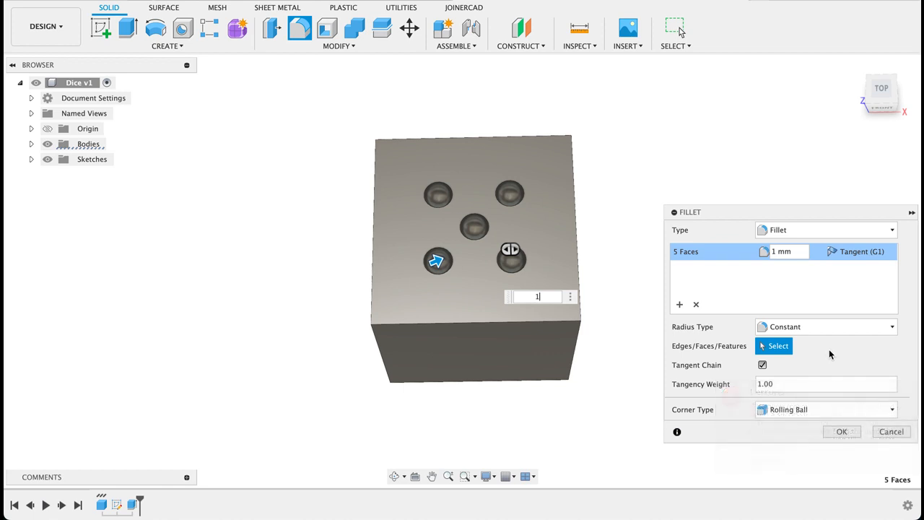
click(840, 431)
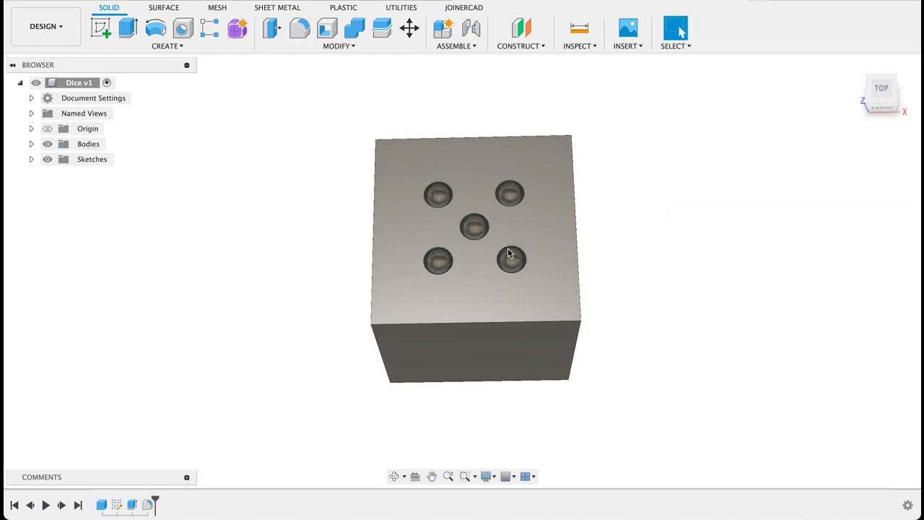
Inspect the rounded five pips and check the hole layout and spacing of the six-pip face on the reference drawing
scroll(509, 256, up, 5)
shift+middle_drag(547, 234, 538, 260)
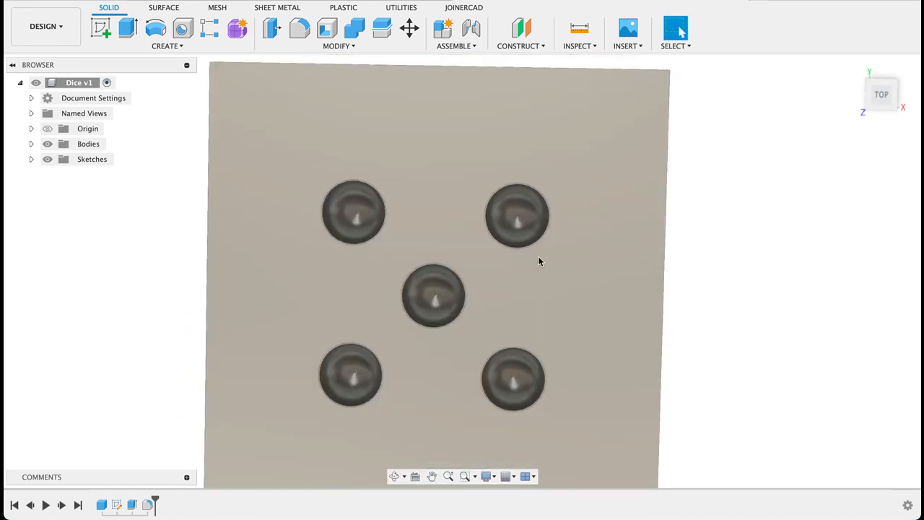
scroll(538, 260, down, 4)
click(880, 96)
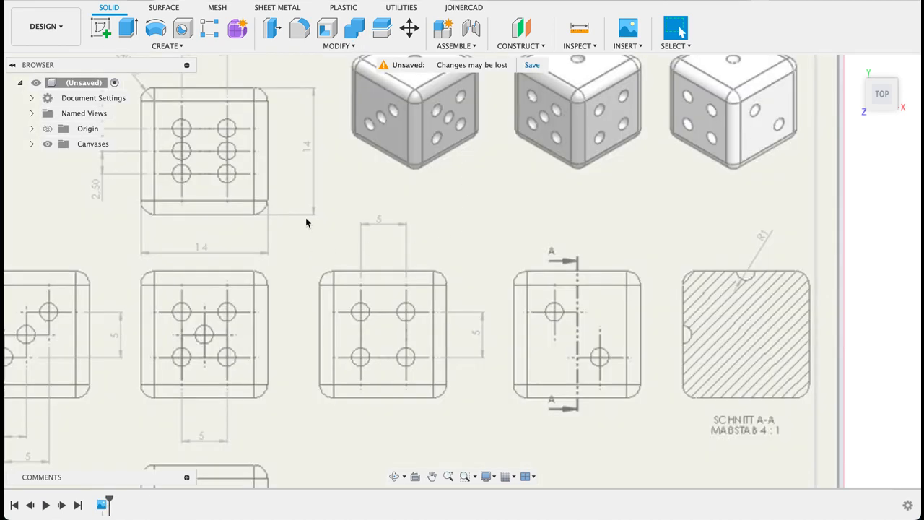
mouse_move(306, 223)
middle_down()
mouse_move(456, 188)
mouse_move(457, 196)
middle_up()
middle_drag(441, 106, 439, 128)
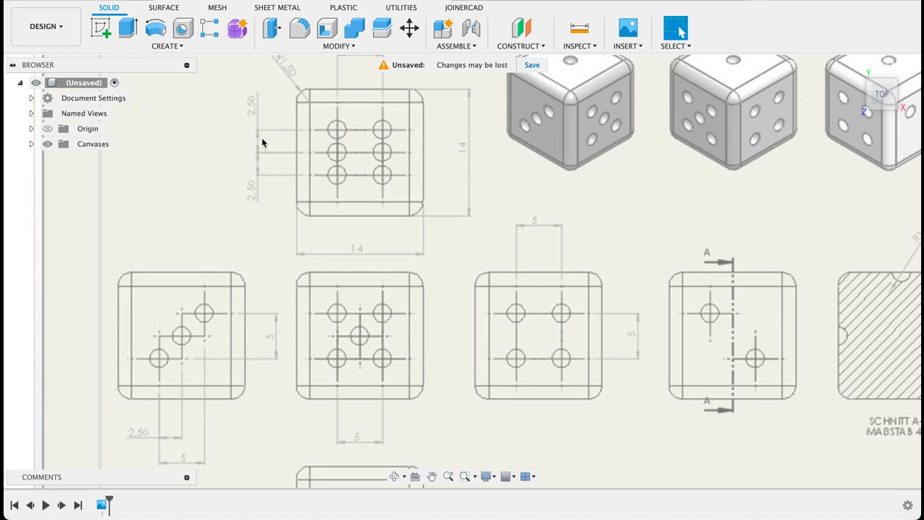
middle_drag(358, 124, 359, 153)
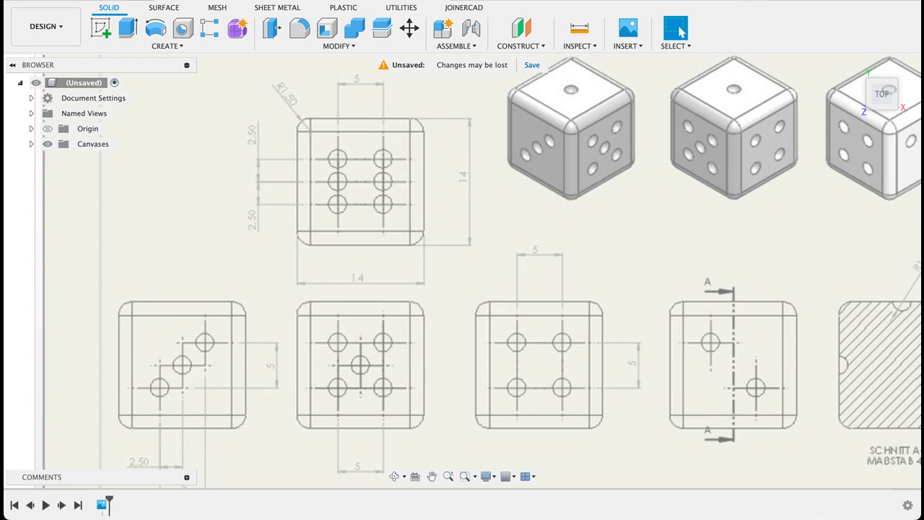
click(601, 1)
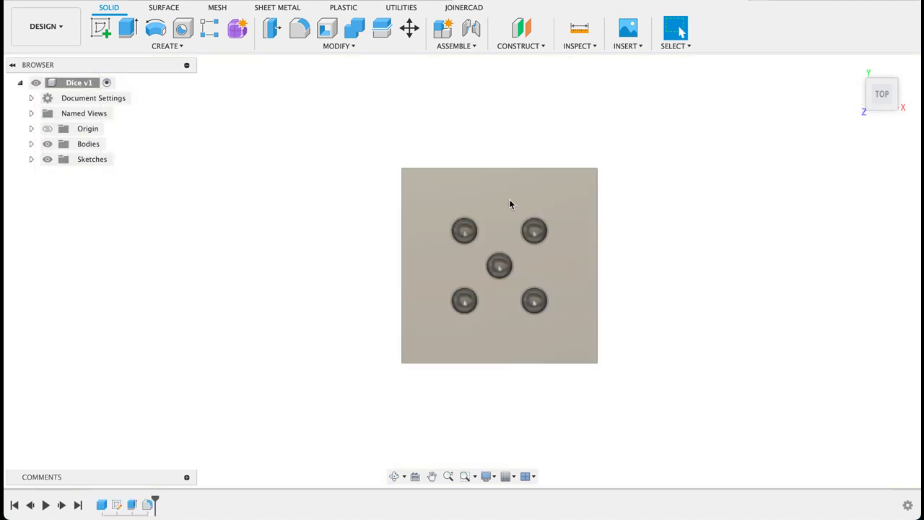
Start a sketch on the cube's back face and project the face's outline into it
shift+middle_drag(509, 204, 509, 292)
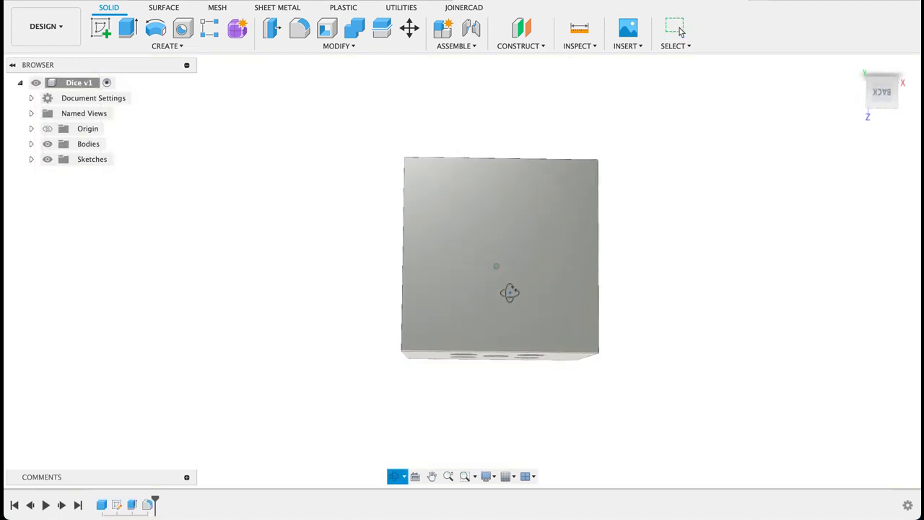
click(101, 28)
click(493, 236)
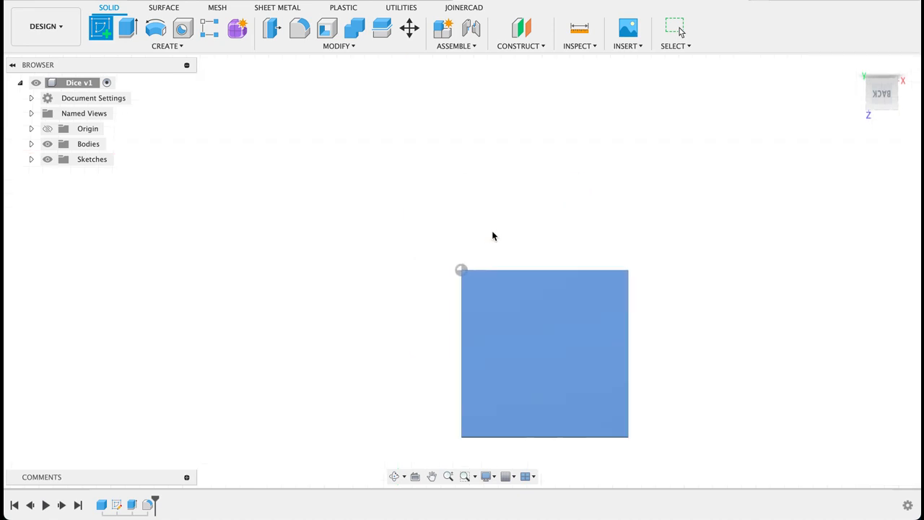
middle_drag(567, 297, 516, 220)
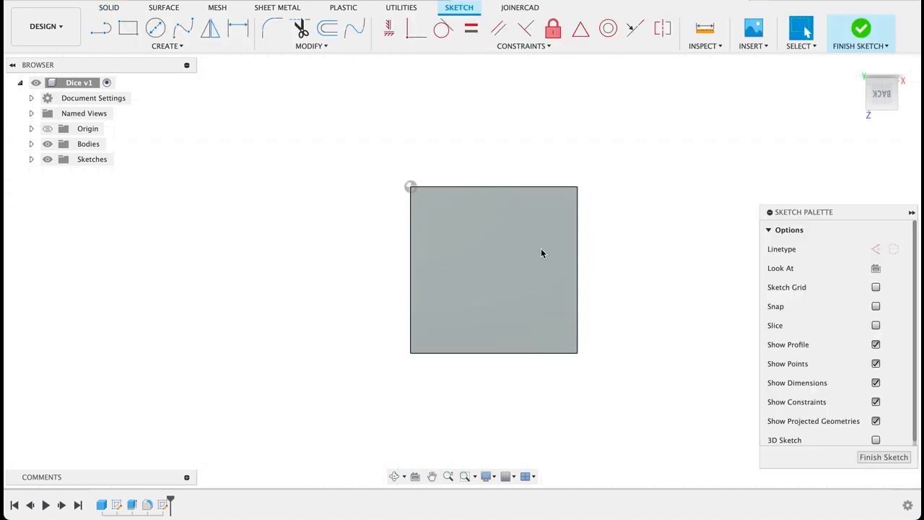
key(p)
click(501, 260)
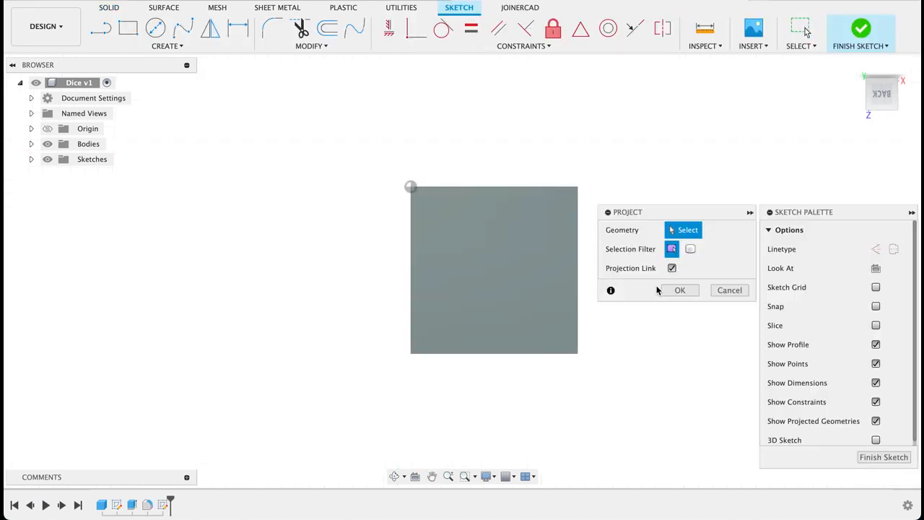
click(680, 290)
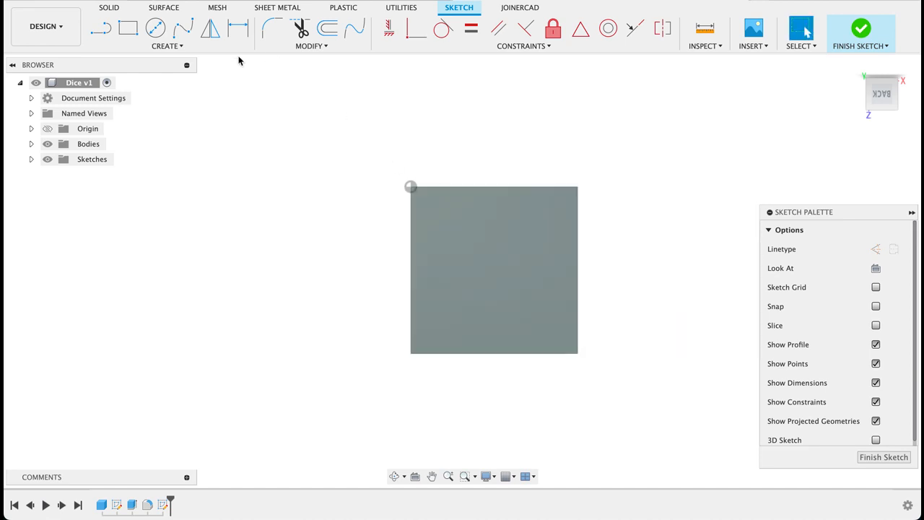
Draw a vertical construction line joining the midpoints of the back face's upper and lower edges
click(101, 27)
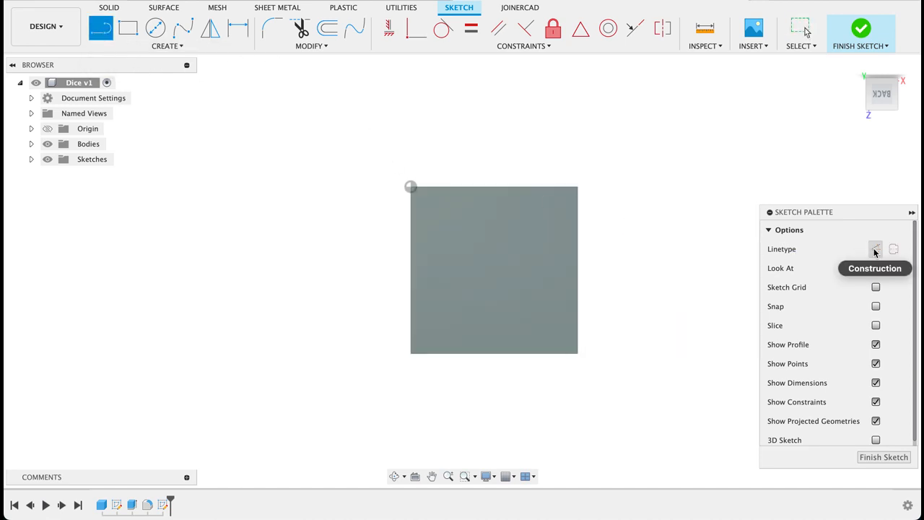
key(x)
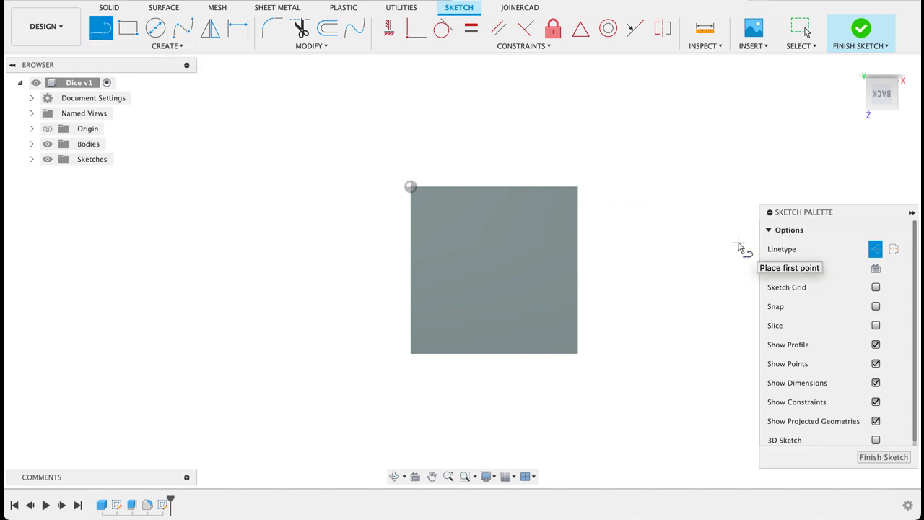
click(494, 187)
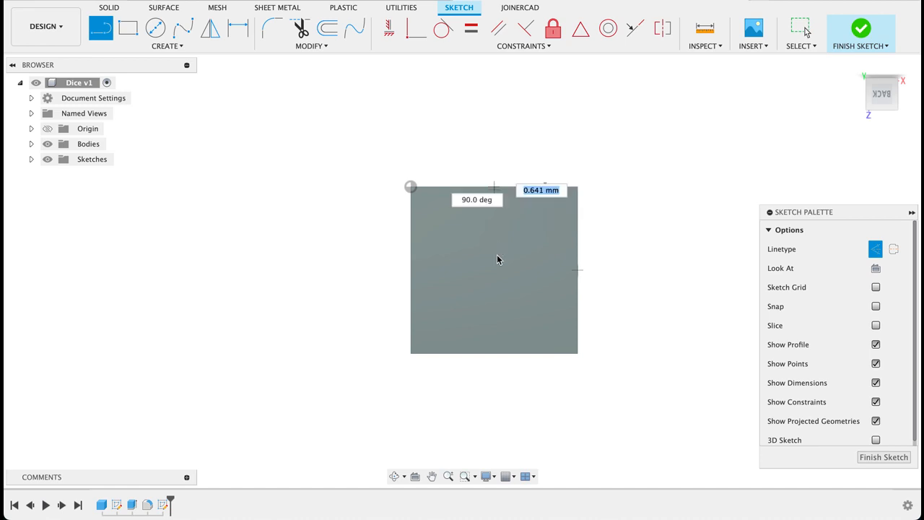
double_click(494, 354)
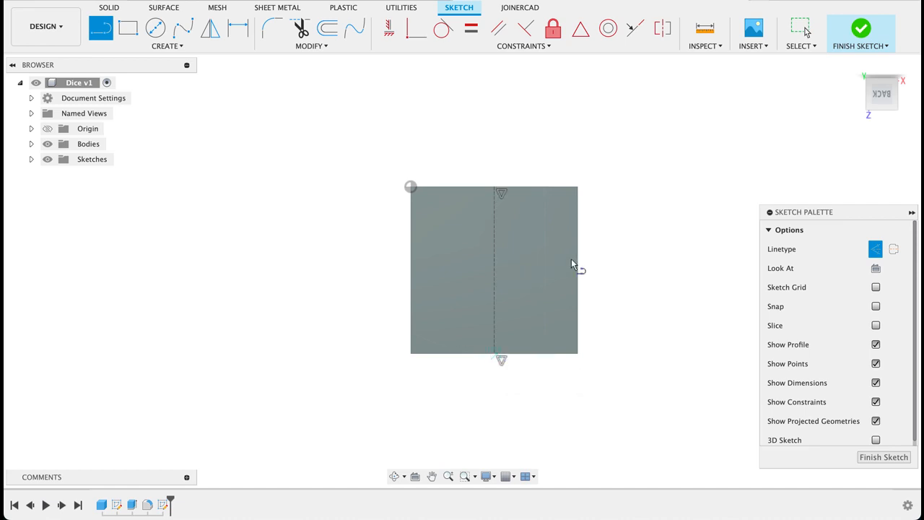
Draw two full-height vertical construction lines, about 3.1 mm to the right and 4 mm to the left of the centre line
click(530, 189)
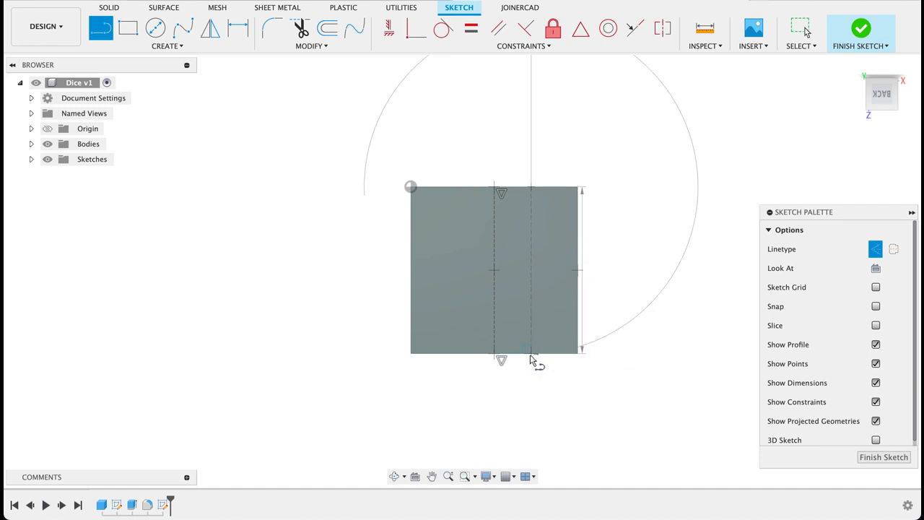
double_click(530, 355)
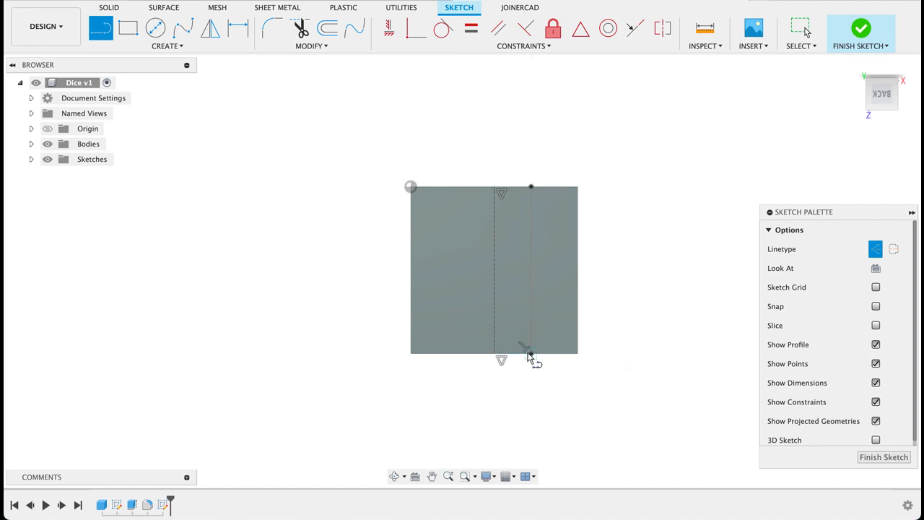
click(446, 186)
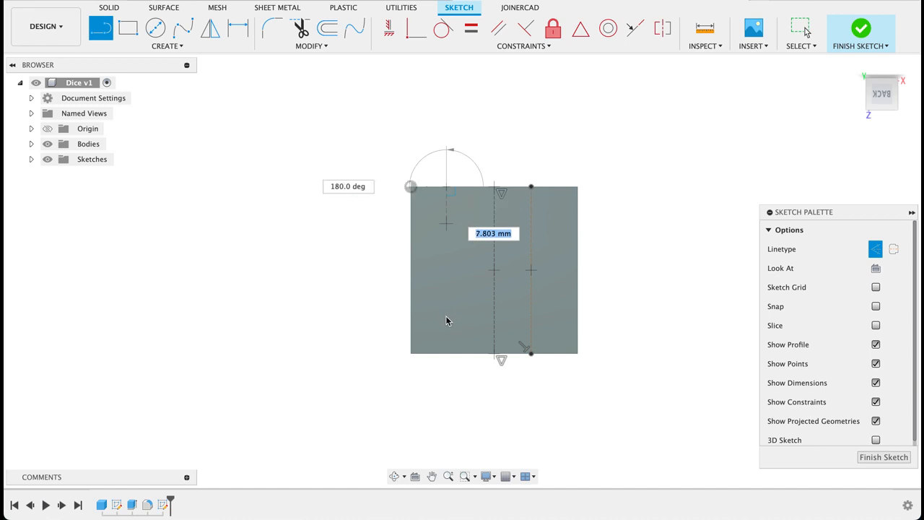
double_click(446, 354)
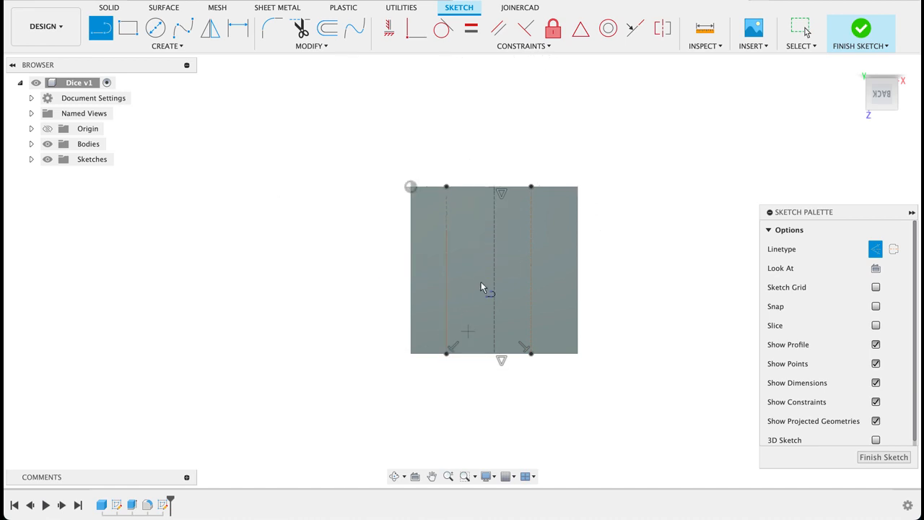
Dimension the left construction line 2.5 mm from the vertical centre line
key(d)
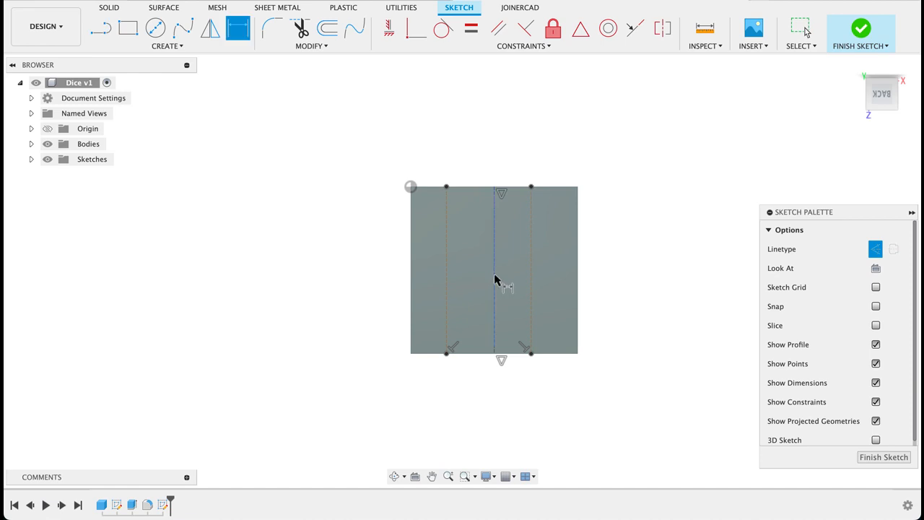
click(494, 280)
click(445, 269)
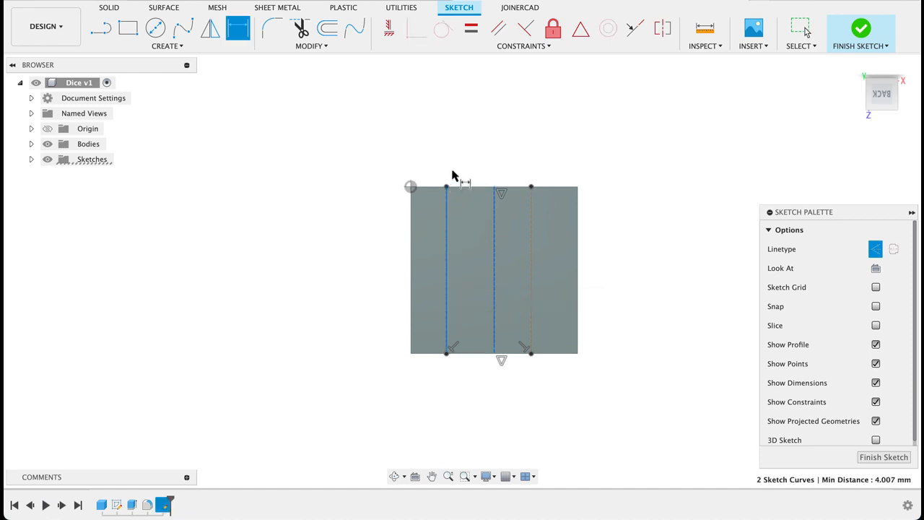
click(455, 173)
text(2.540069329745)
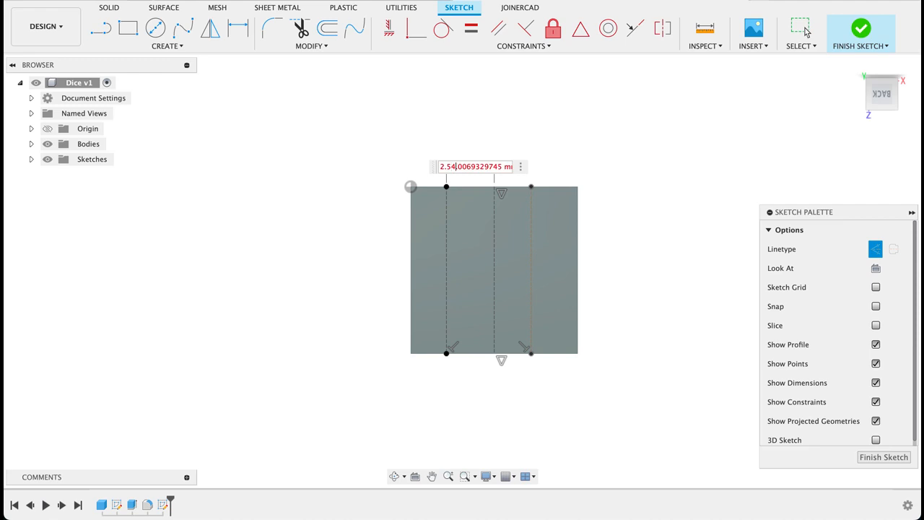
key(BackSpace)
key(BackSpace)
key(BackSpace)
key(BackSpace)
key(BackSpace)
key(BackSpace)
key(BackSpace)
key(Return)
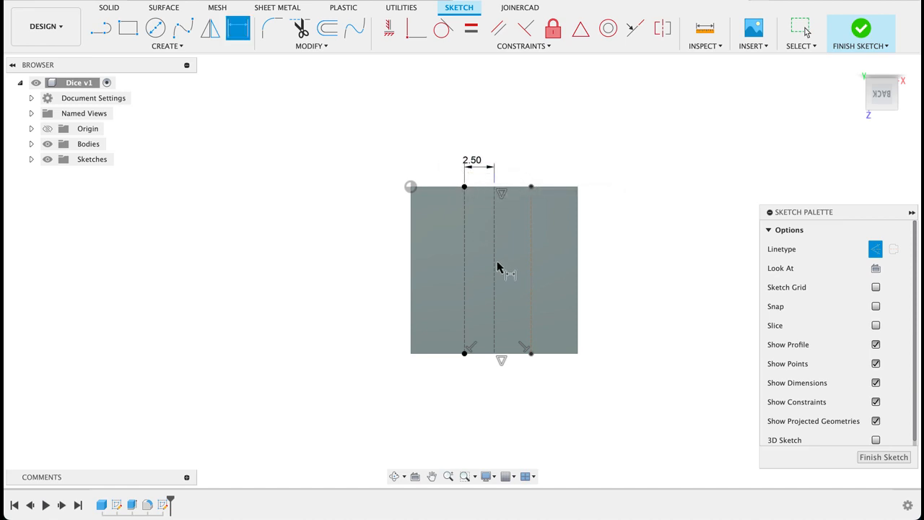
Dimension the right construction line 2.5 mm from the centre line and align this dimension with the one beside it
click(497, 267)
click(531, 253)
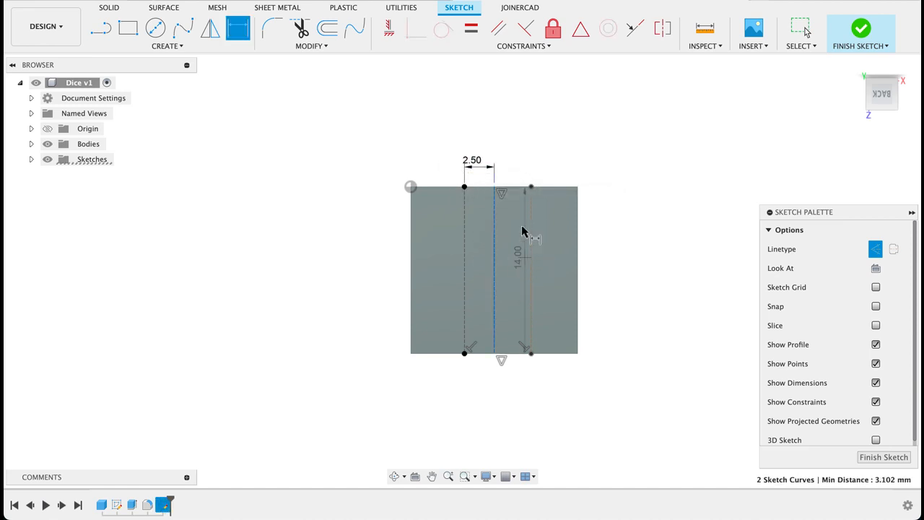
click(512, 154)
text(2.5)
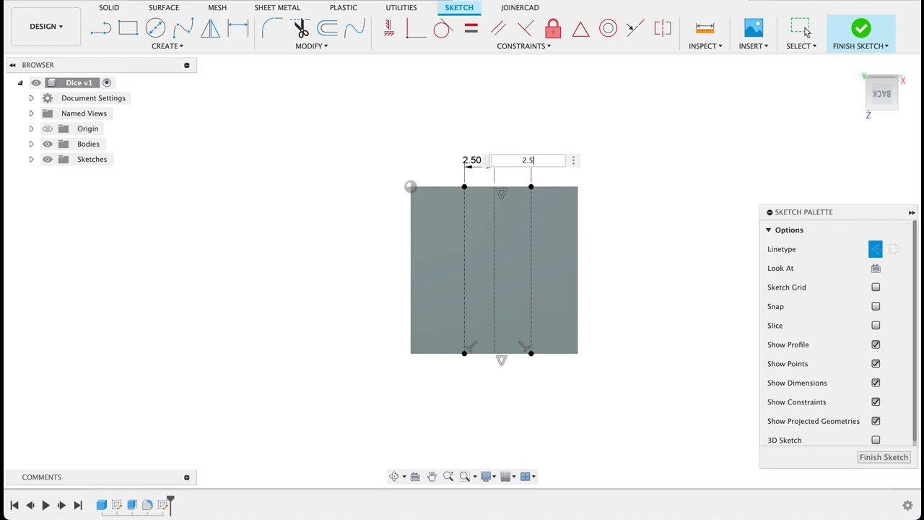
key(Return)
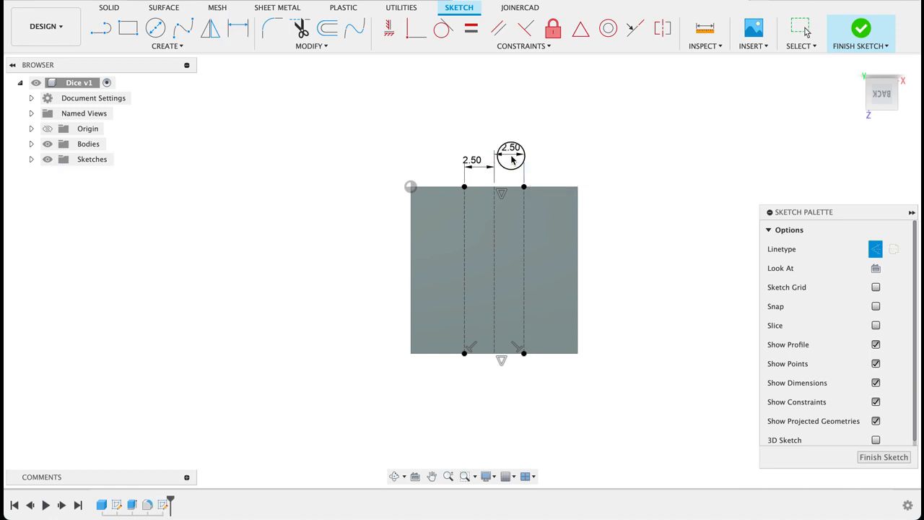
drag(511, 156, 512, 169)
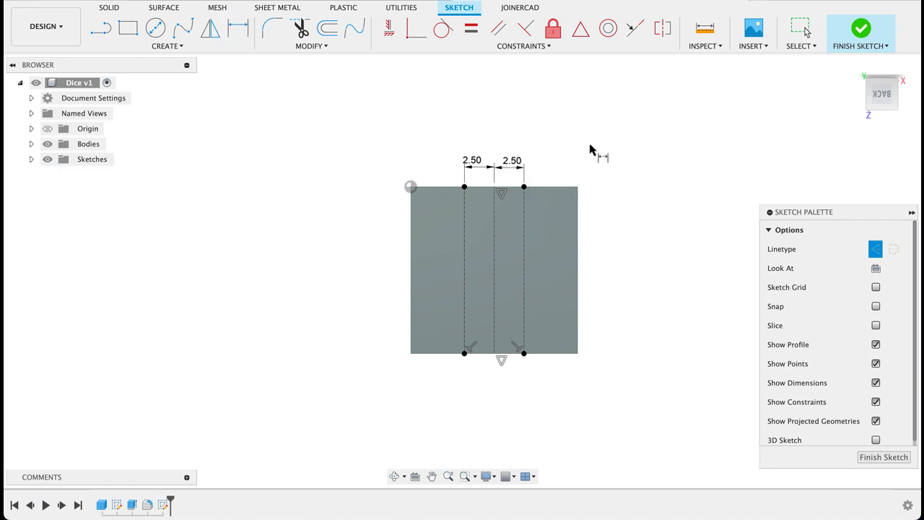
key(Escape)
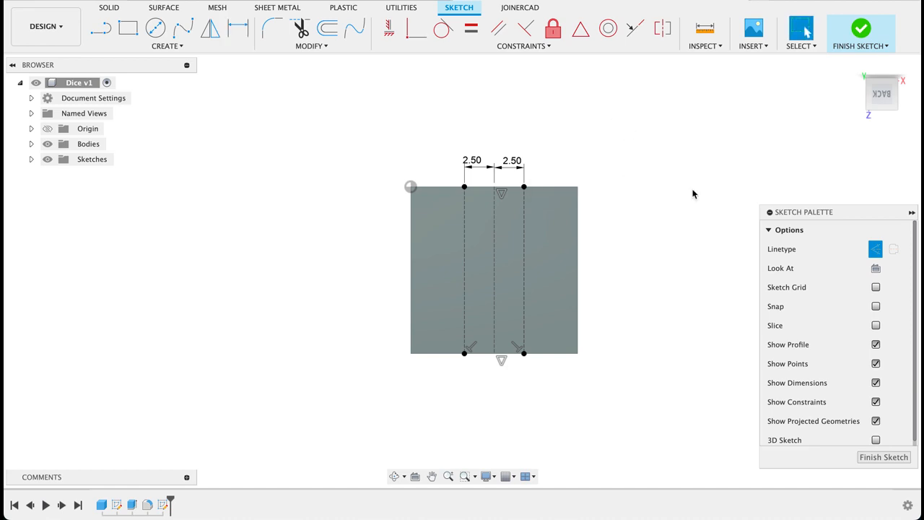
Draw a horizontal construction line joining the midpoints of the back face's two side edges, and check the six-pip layout in the reference drawing
key(l)
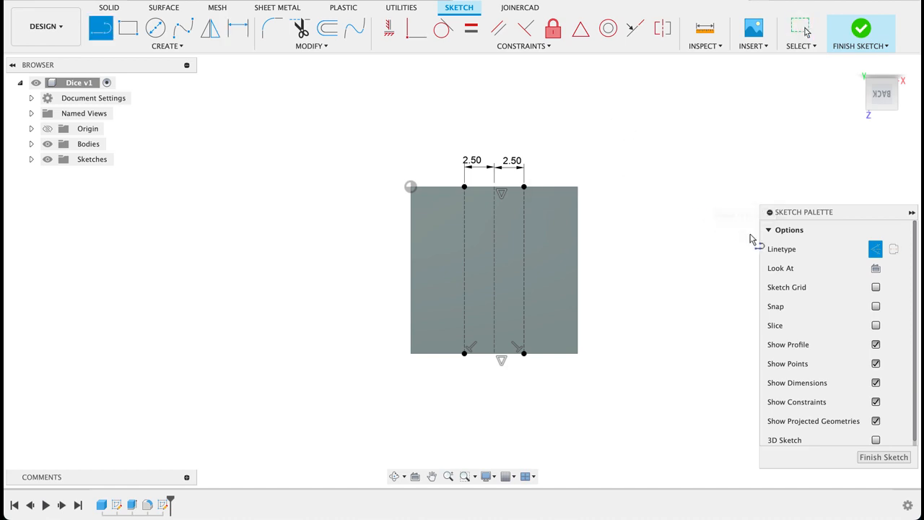
click(413, 270)
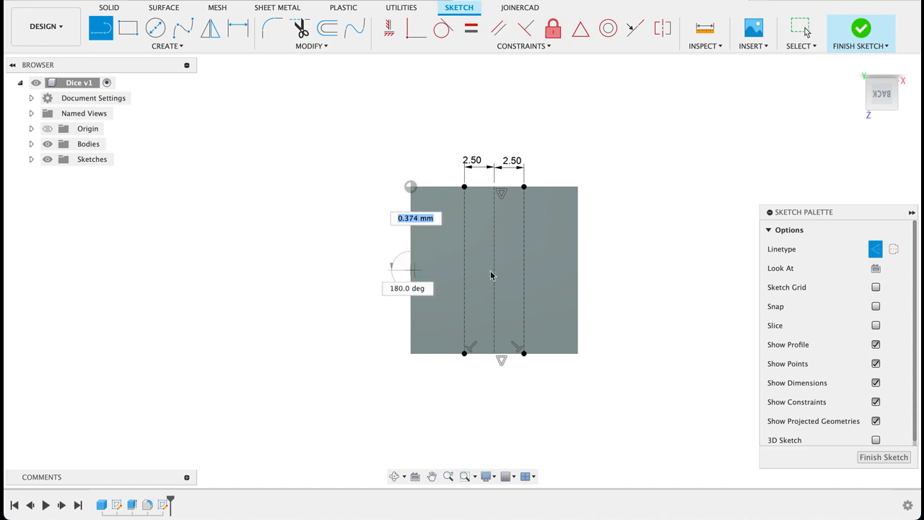
double_click(578, 272)
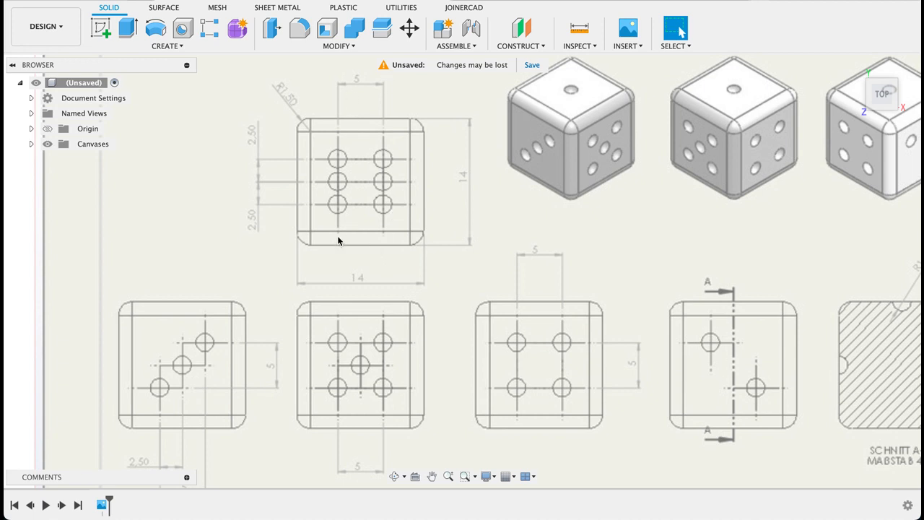
click(564, 2)
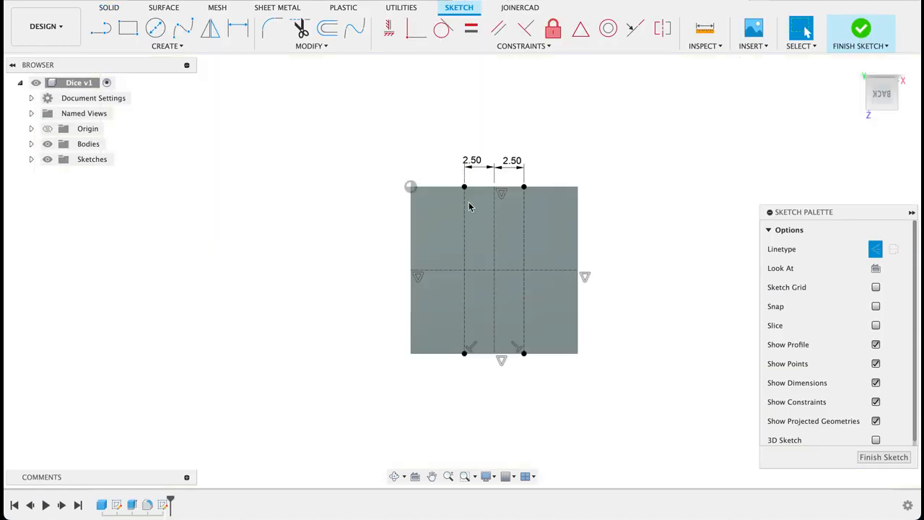
Switch to normal linetype and draw a 2 mm circle where the left vertical construction line crosses the horizontal one
key(c)
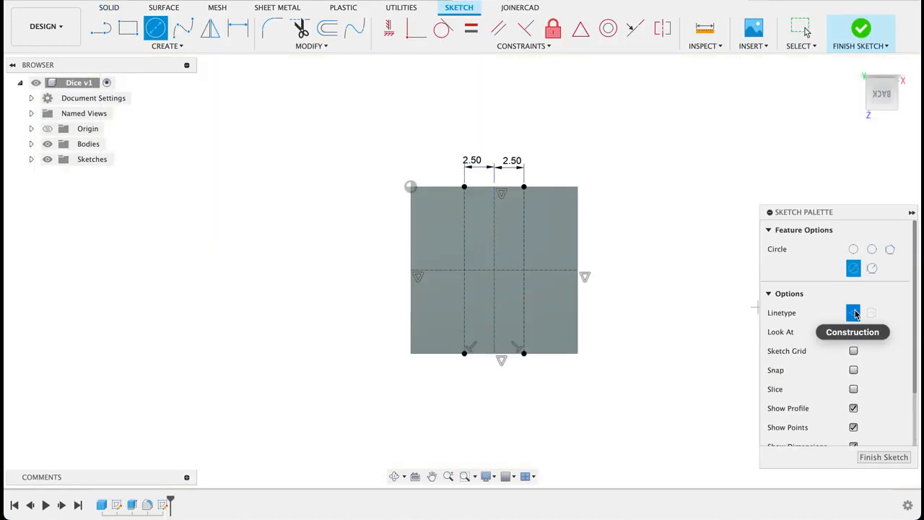
click(854, 312)
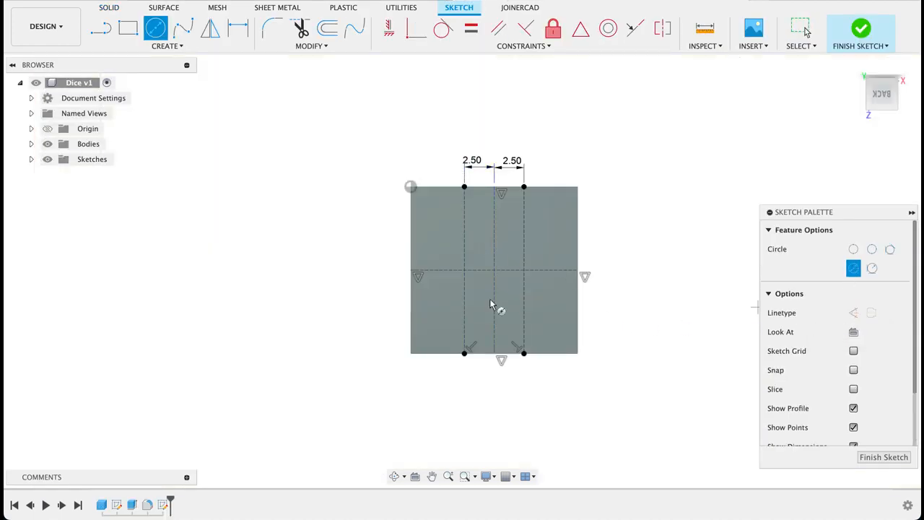
click(465, 272)
text(2)
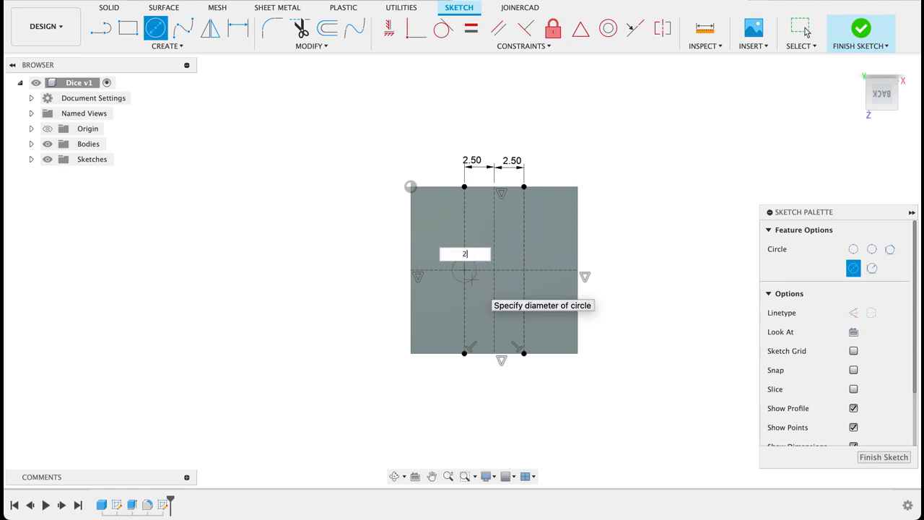
key(Return)
click(803, 30)
Draw a 2 mm circle where the right vertical construction line crosses the horizontal one
scroll(517, 300, up, 5)
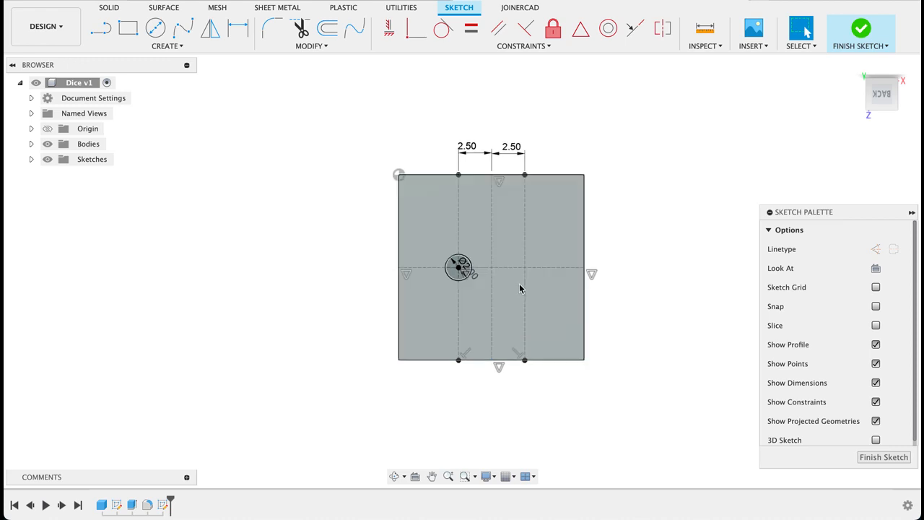
key(c)
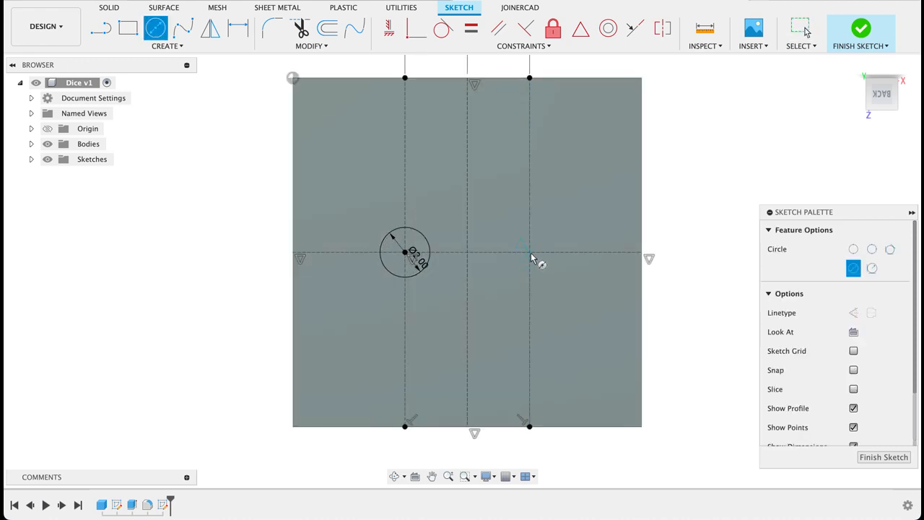
click(530, 256)
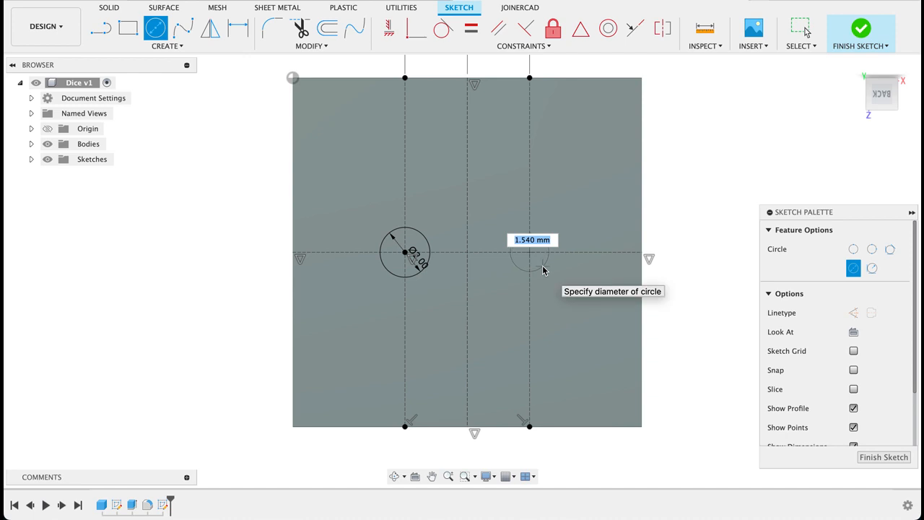
text(2)
key(Return)
click(801, 29)
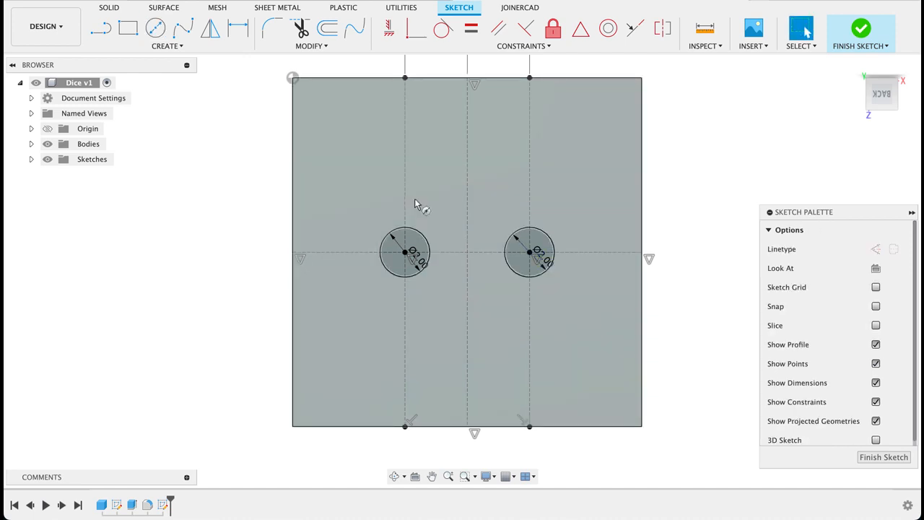
Draw a 2 mm circle on the left vertical construction line, above the existing left circle
key(c)
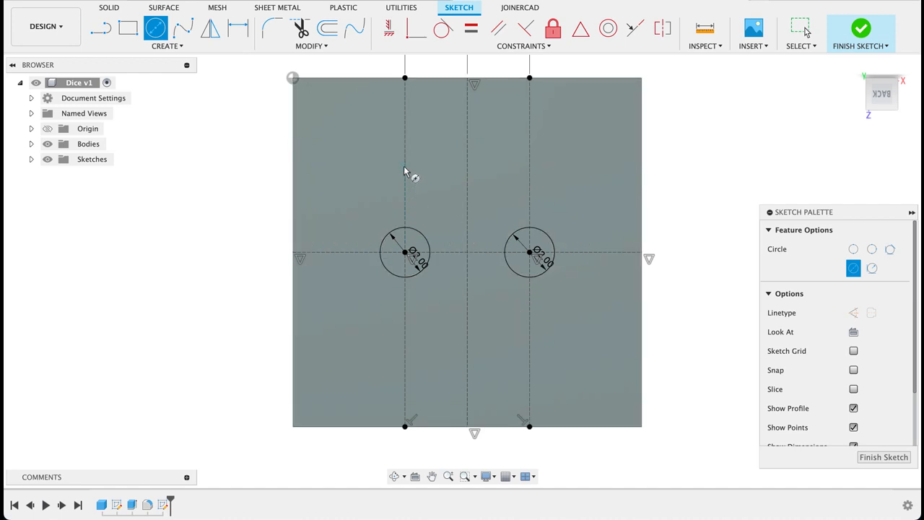
click(404, 166)
text(2)
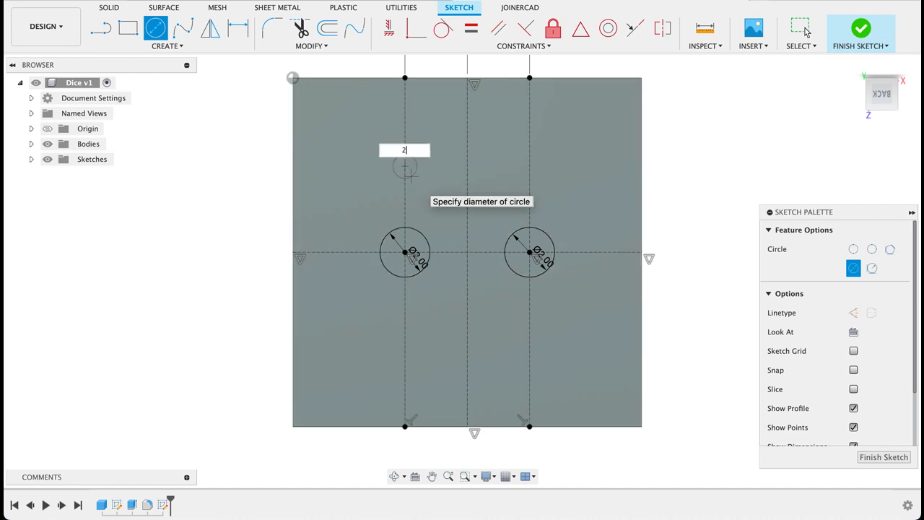
key(Return)
key(Escape)
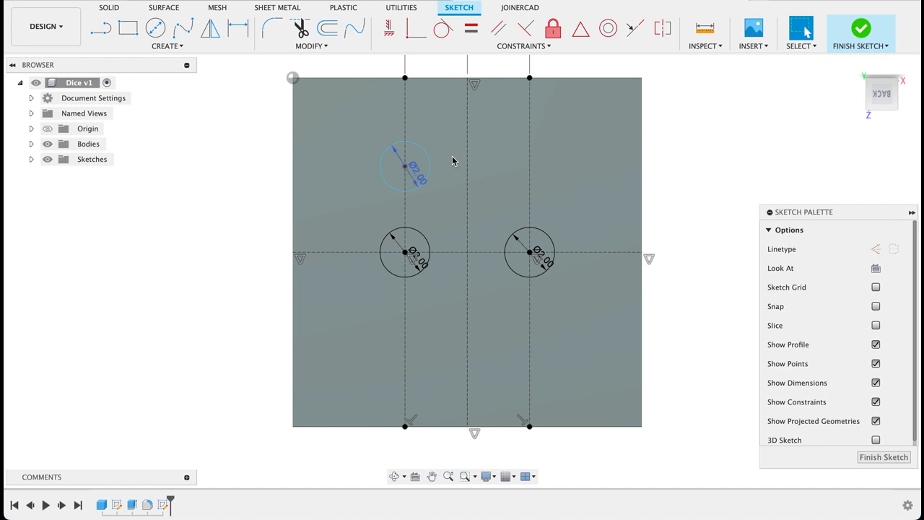
Draw a 2 mm circle on the right vertical construction line, about 4.6 mm above the existing right circle
key(c)
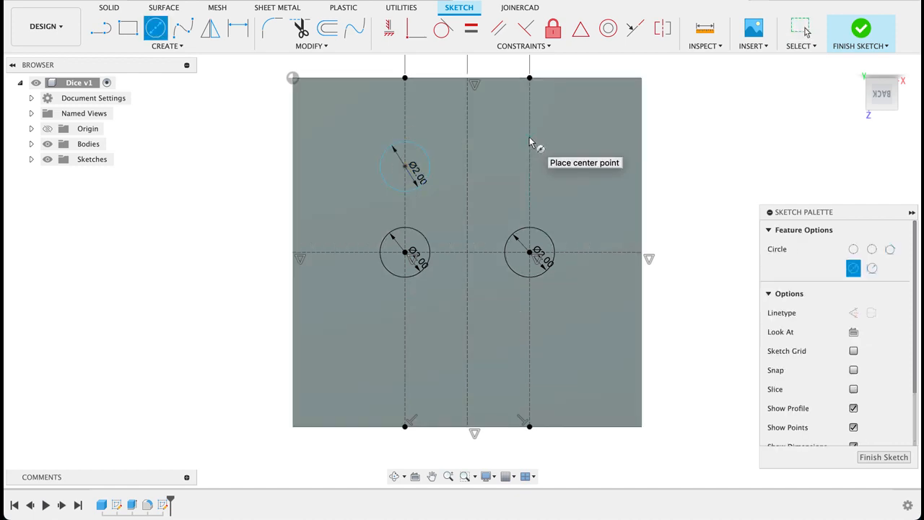
click(529, 138)
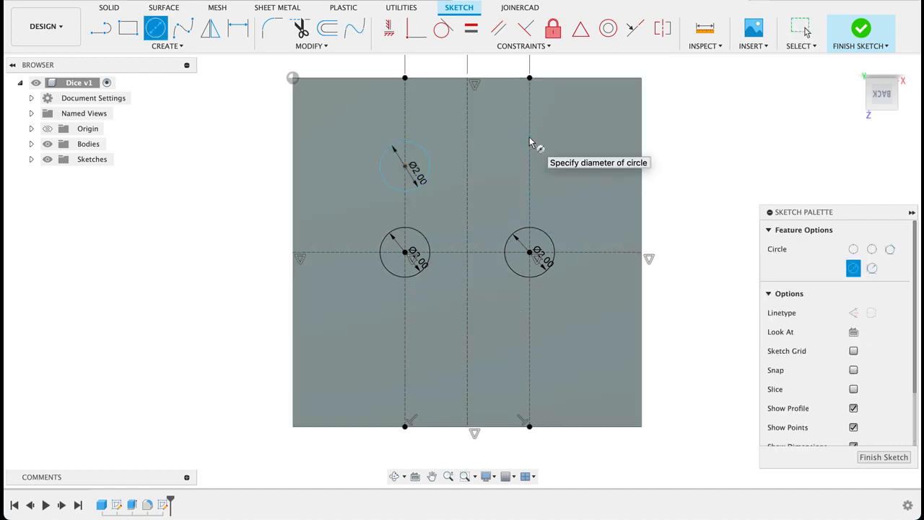
click(807, 32)
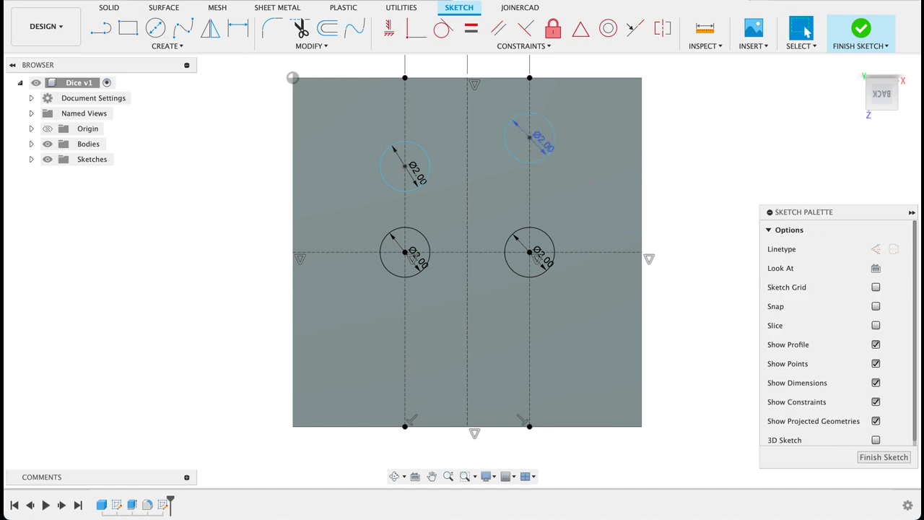
Constrain the two upper circle centres to be level and dimension the right one 2.5 mm above the circle below it
click(467, 101)
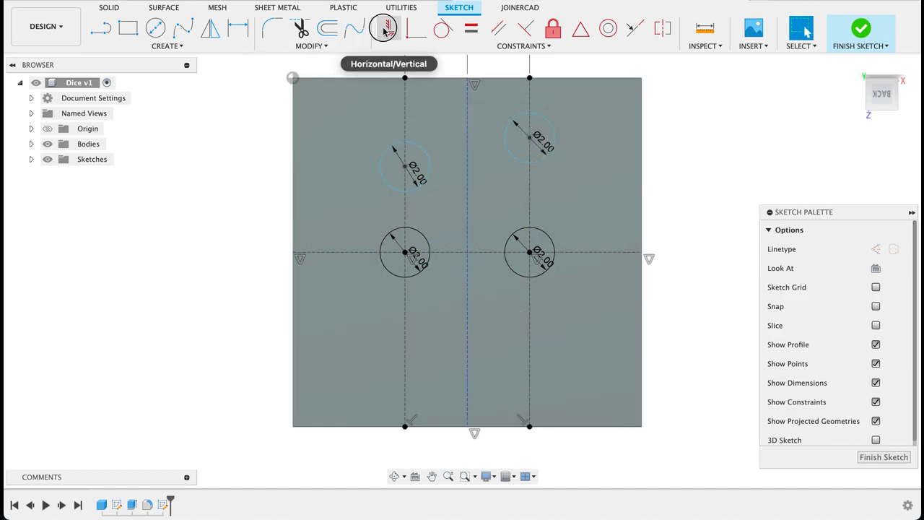
click(384, 30)
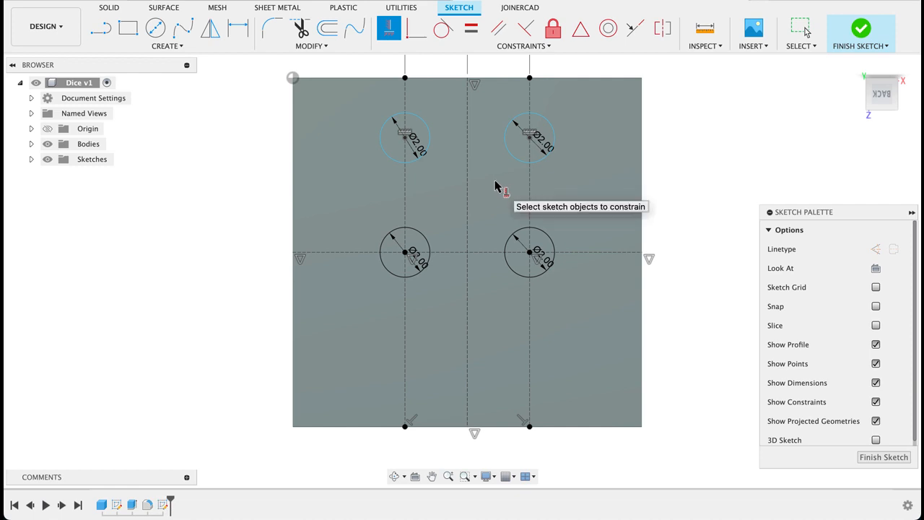
key(d)
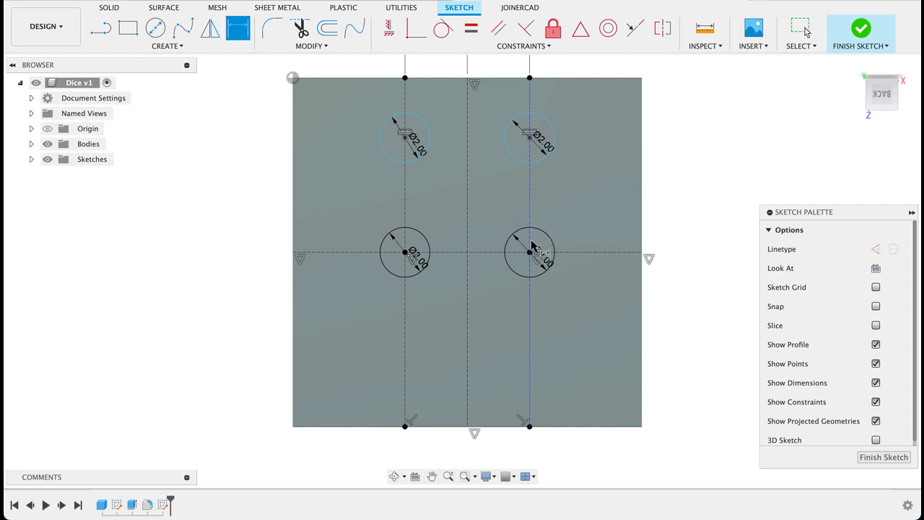
click(530, 252)
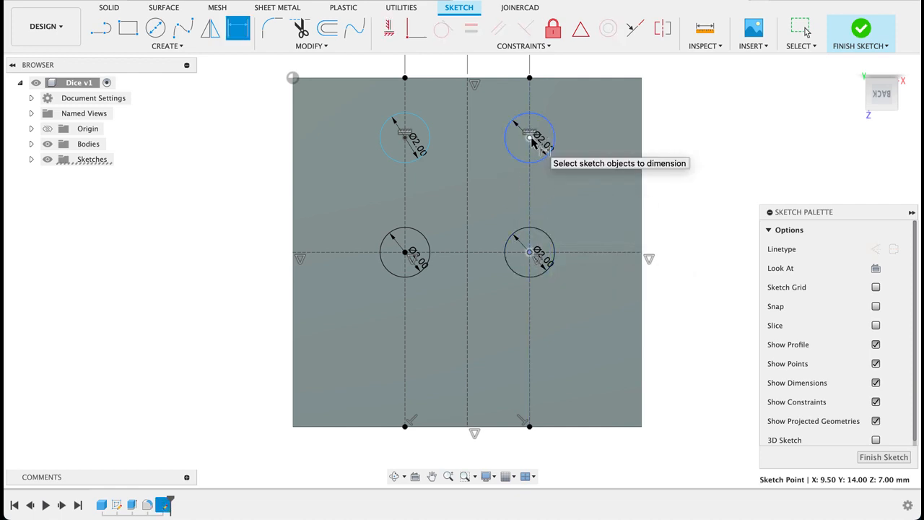
click(530, 137)
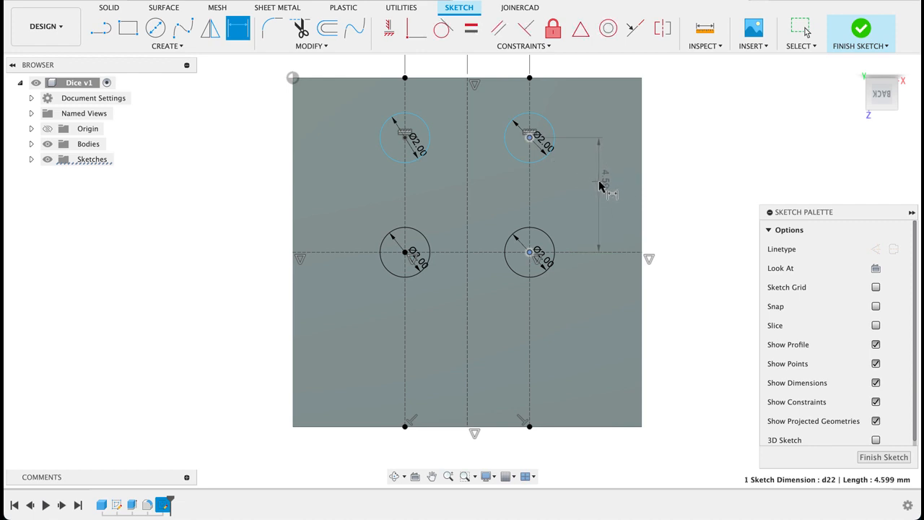
click(598, 182)
text(5)
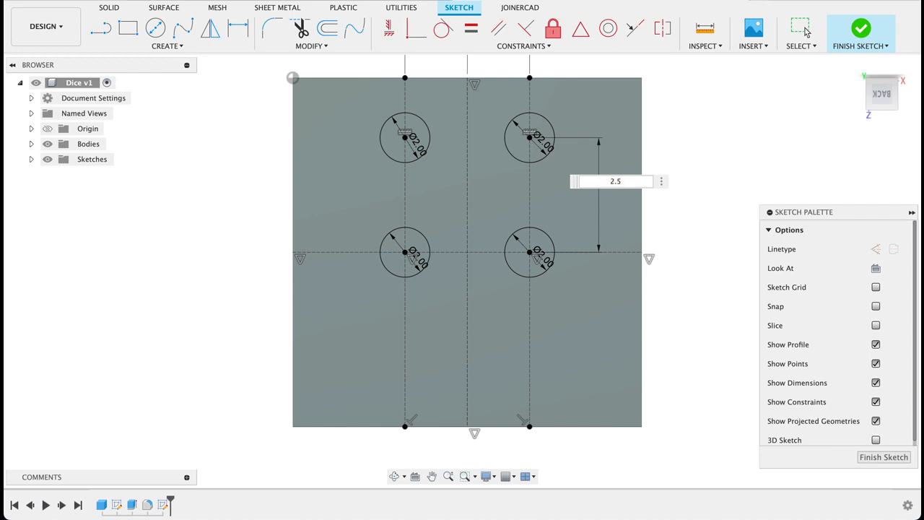
key(Return)
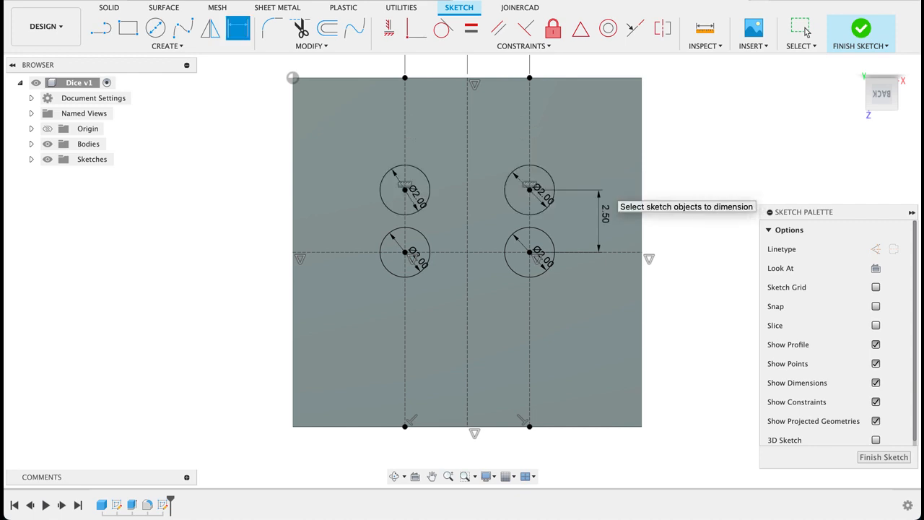
click(239, 0)
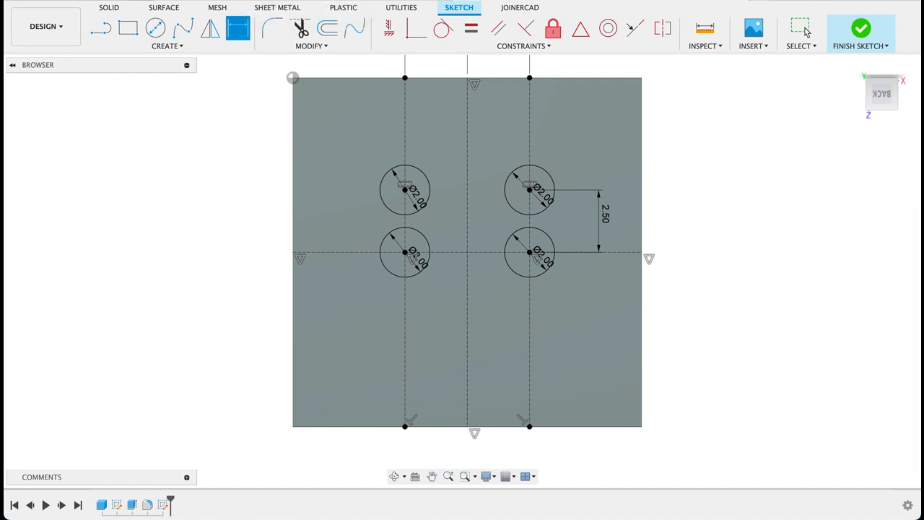
click(859, 31)
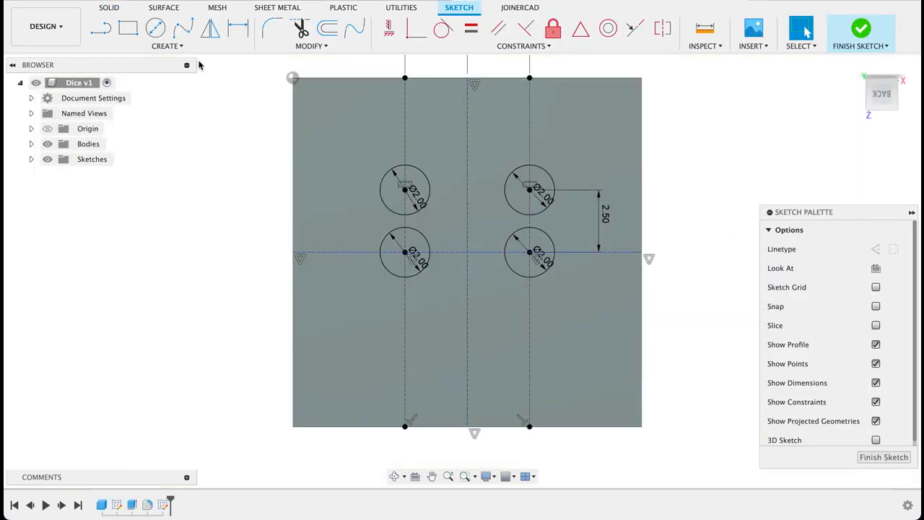
Mirror the two upper circles across the horizontal construction line and finish the sketch
click(209, 31)
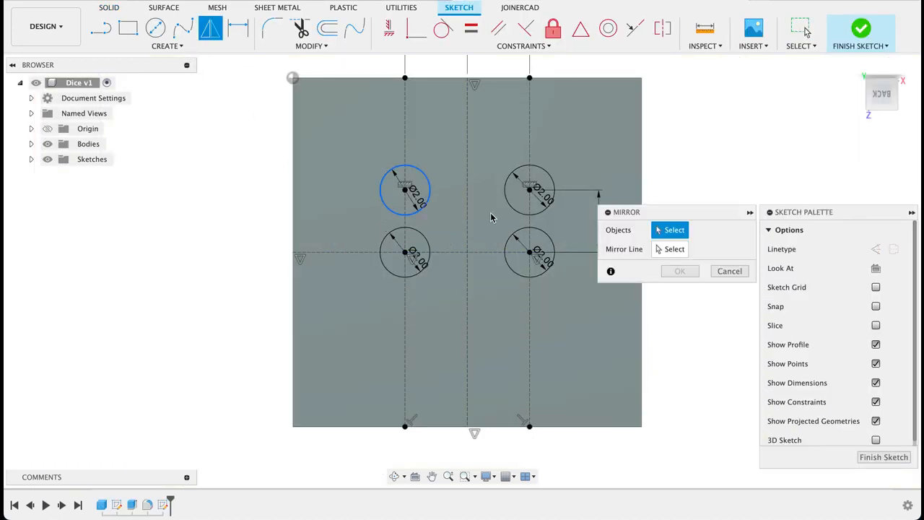
click(512, 207)
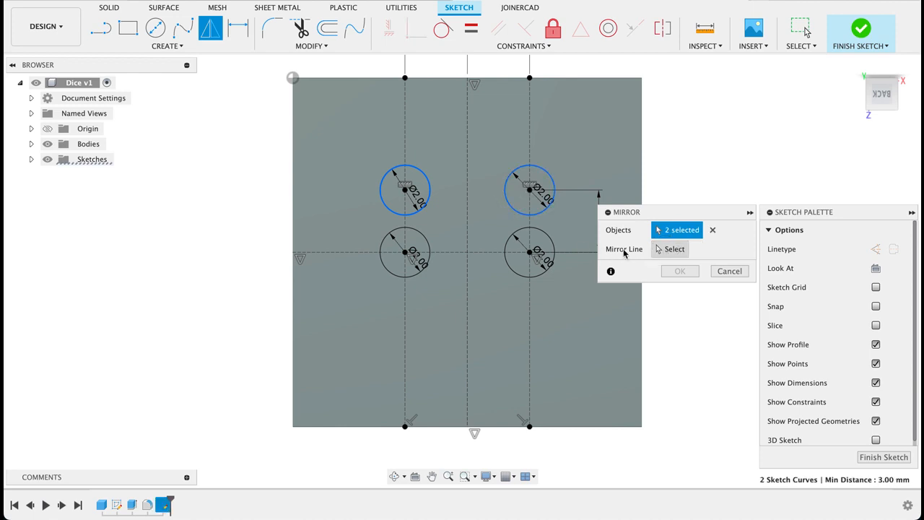
click(624, 252)
click(591, 252)
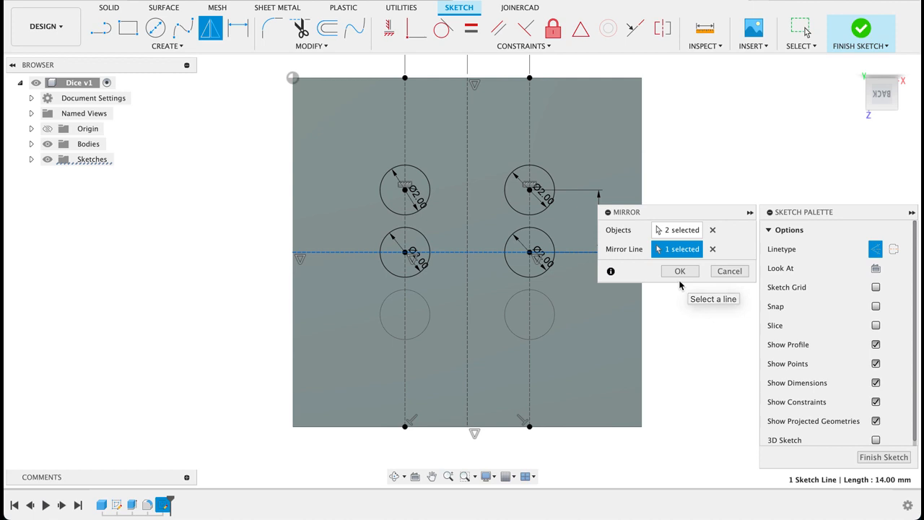
click(680, 272)
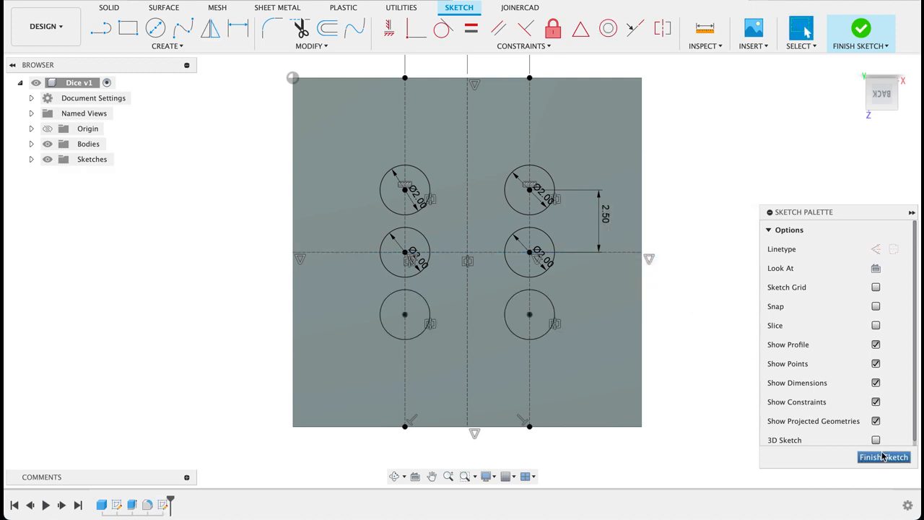
click(856, 445)
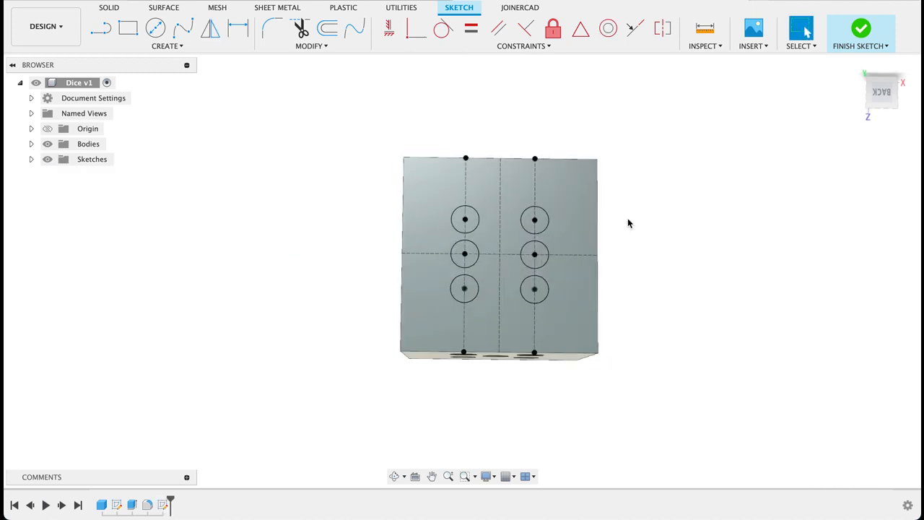
Extrude the six pip circles on the back face by -1 mm as a cut
key(e)
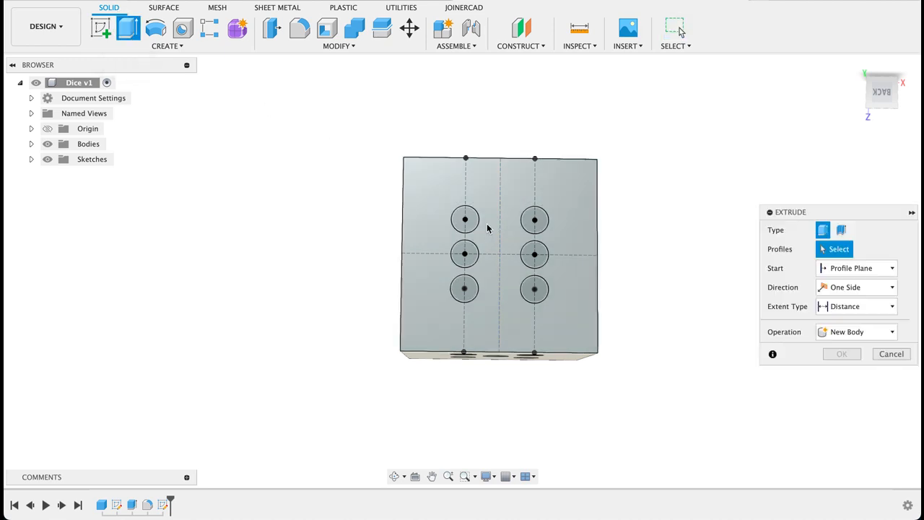
click(464, 218)
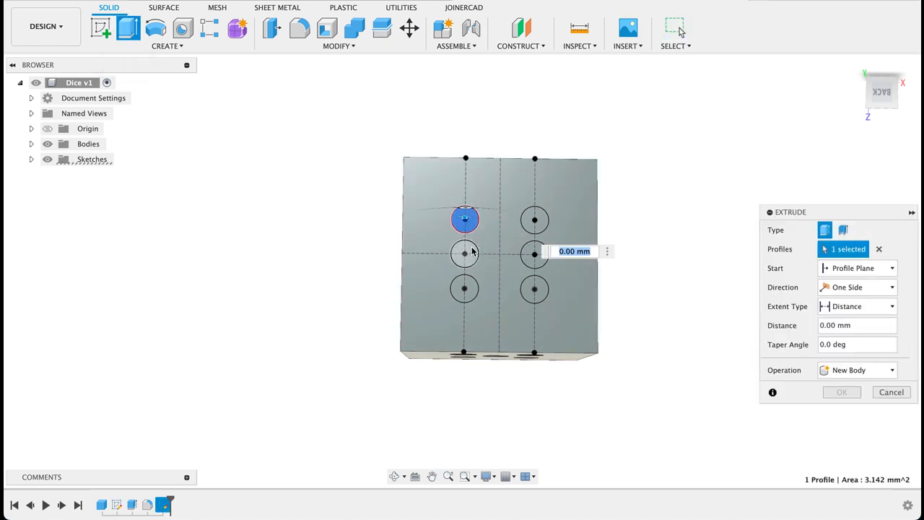
click(470, 249)
click(468, 289)
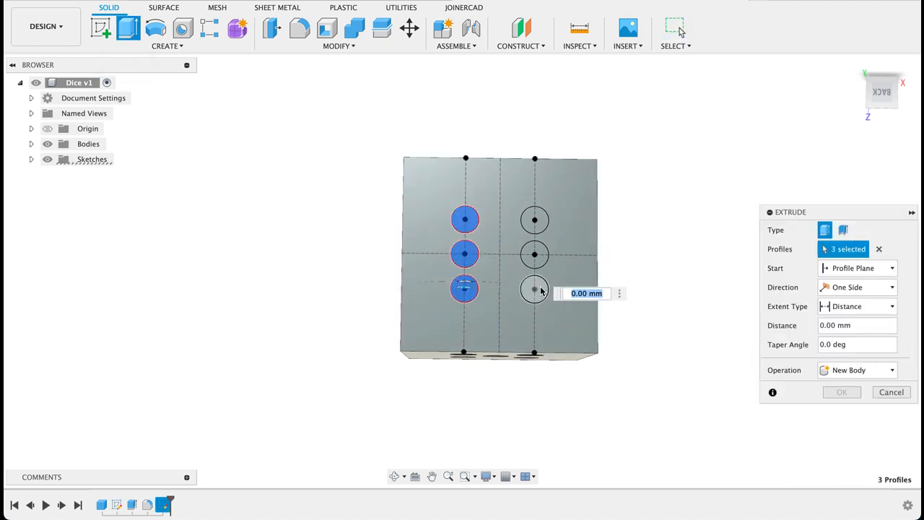
click(534, 289)
click(540, 254)
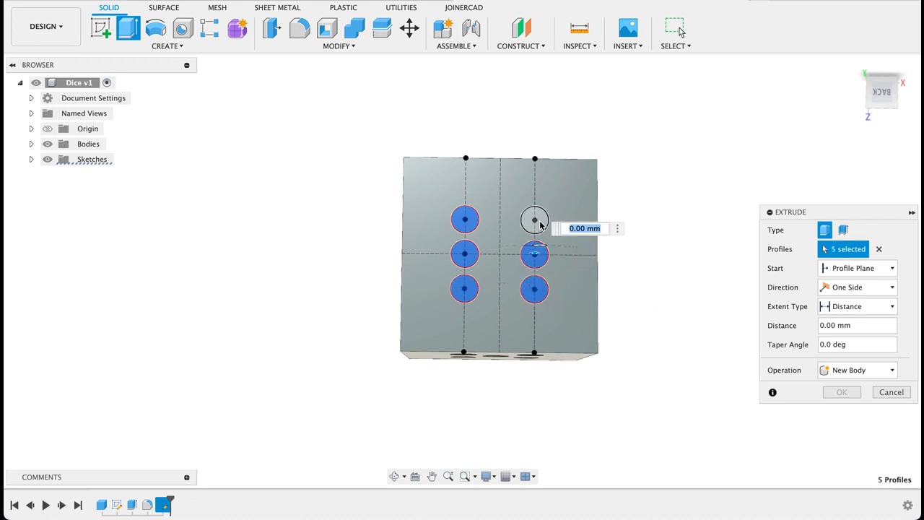
click(535, 219)
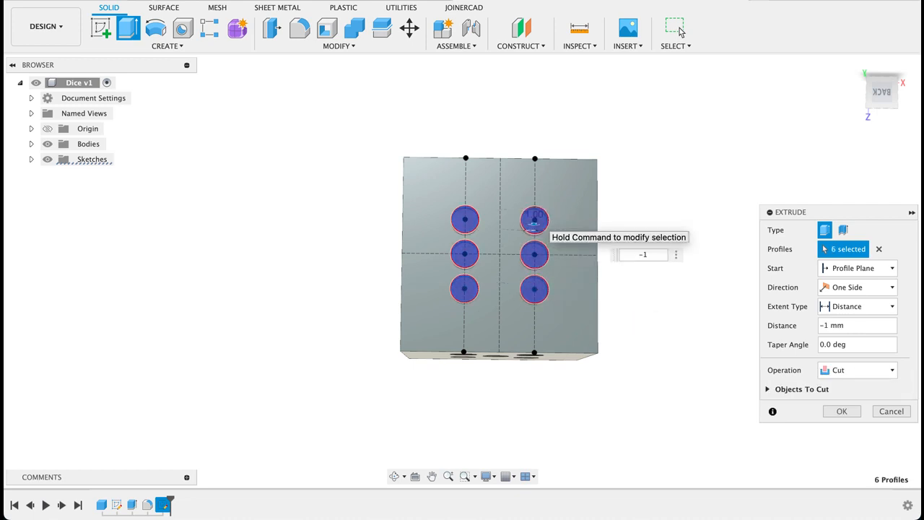
key(Return)
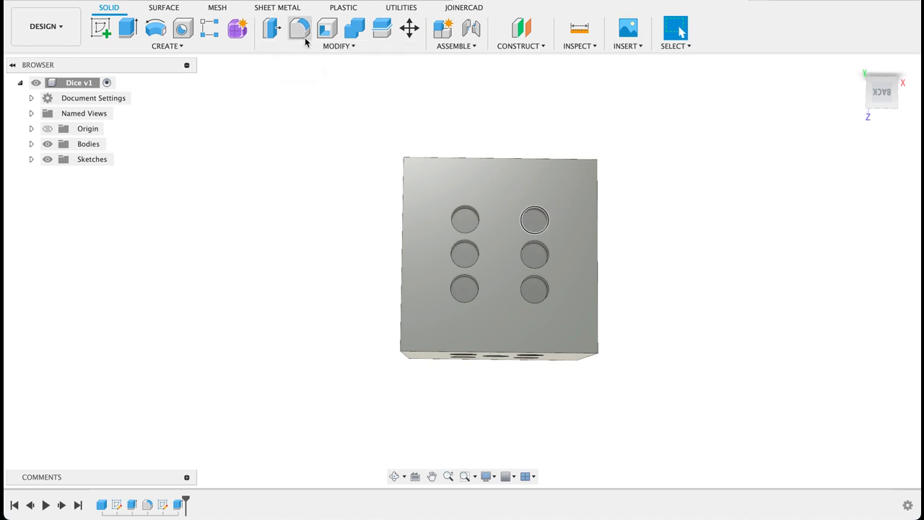
Fillet the floor faces of the six pip holes with a 1 mm radius
click(299, 29)
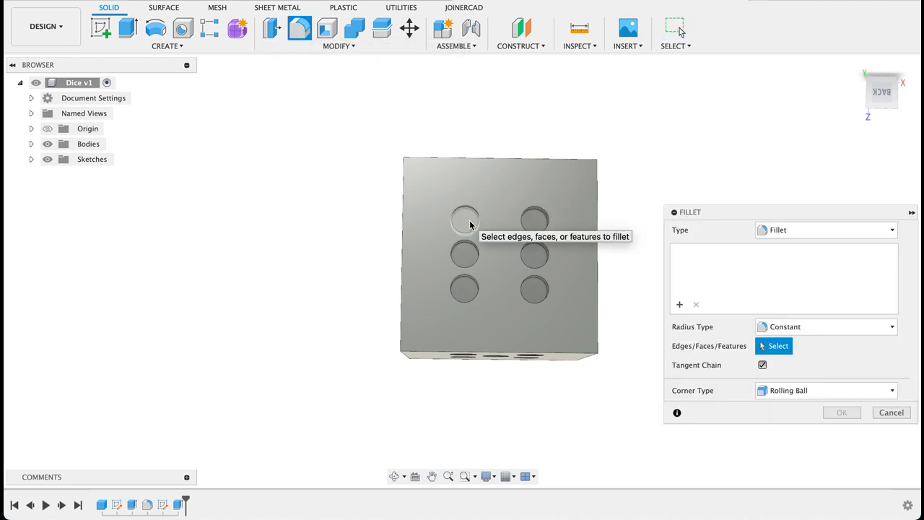
click(470, 225)
click(534, 220)
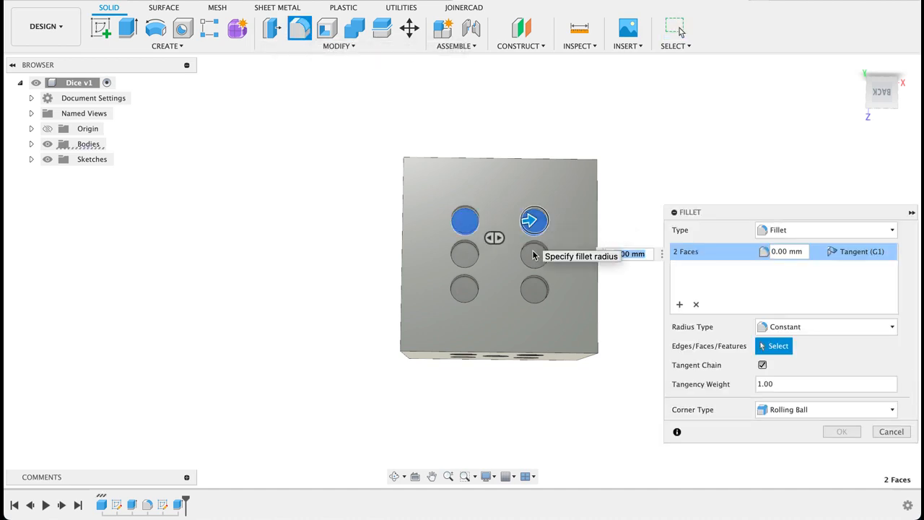
click(533, 254)
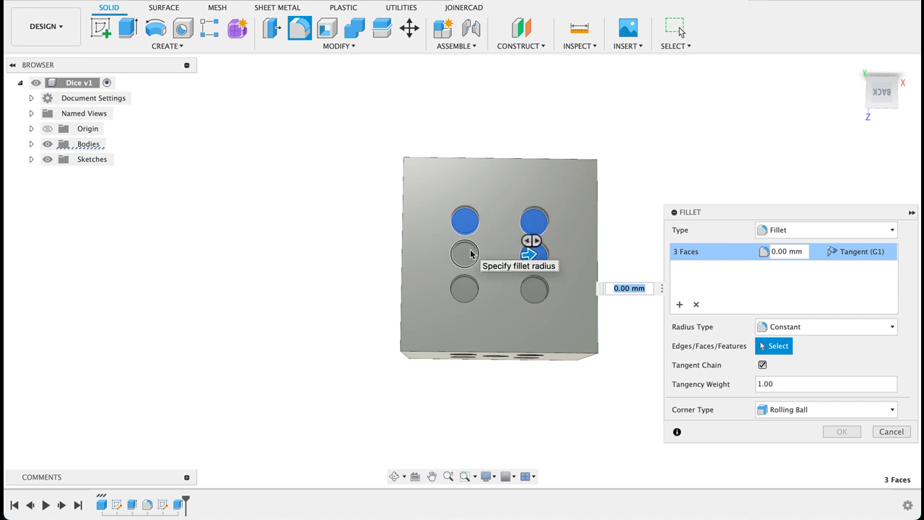
scroll(469, 254, up, 5)
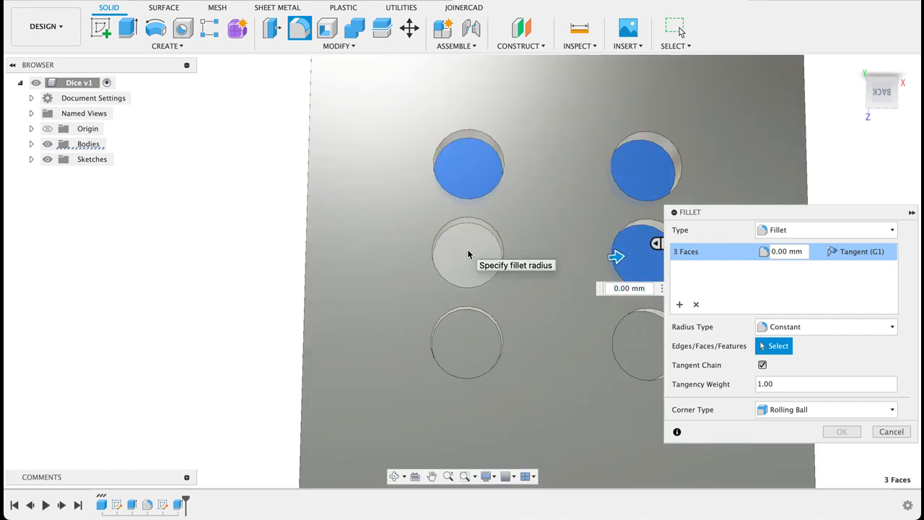
click(468, 254)
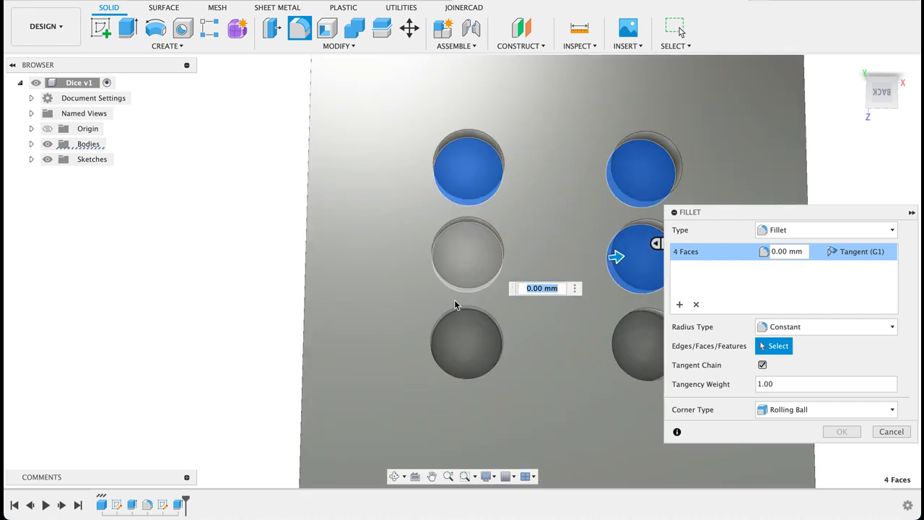
click(471, 339)
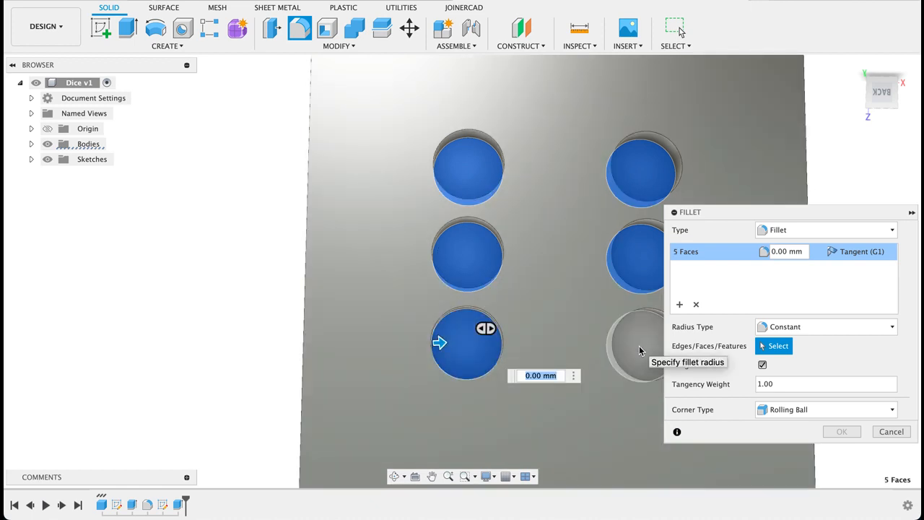
click(639, 351)
text(1)
key(Return)
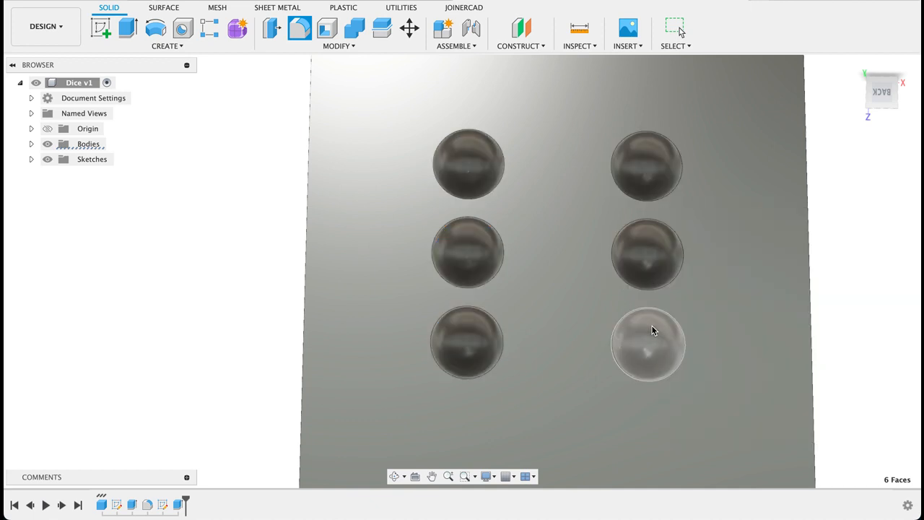
key(Return)
Look at the five-pip face and consult the reference drawing for the pip layout of the neighbouring face
scroll(761, 287, down, 5)
shift+middle_drag(811, 302, 801, 197)
key(Escape)
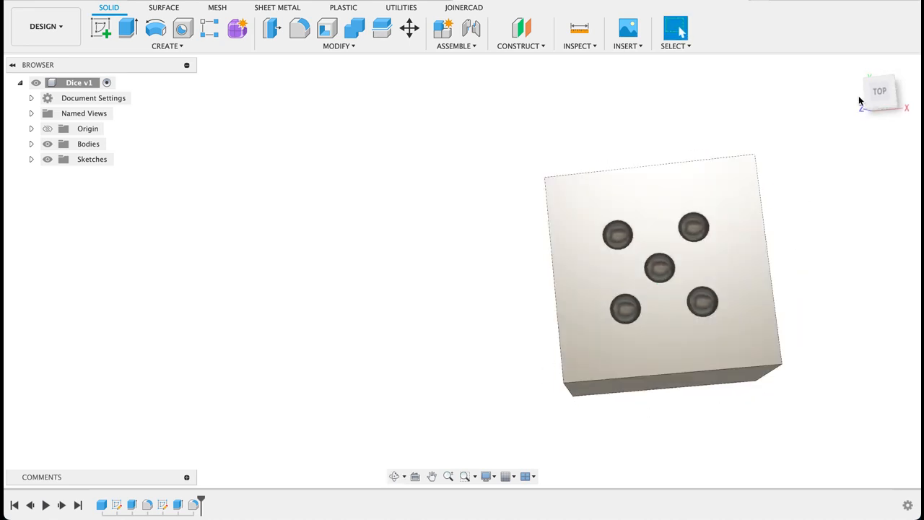
click(880, 91)
click(308, 1)
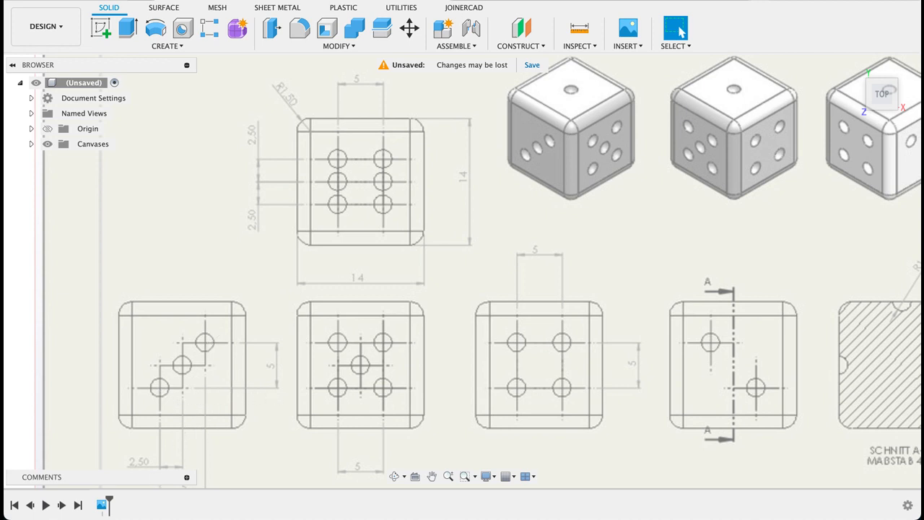
click(517, 0)
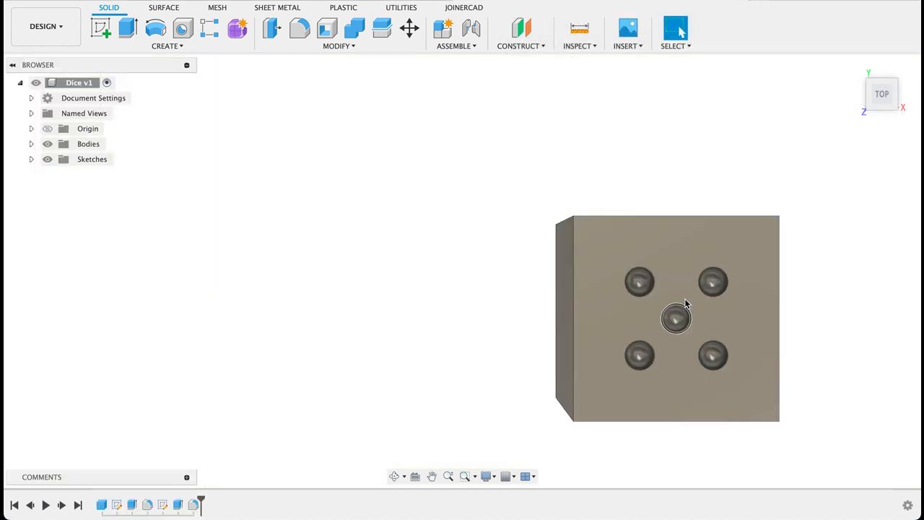
middle_drag(579, 250, 608, 236)
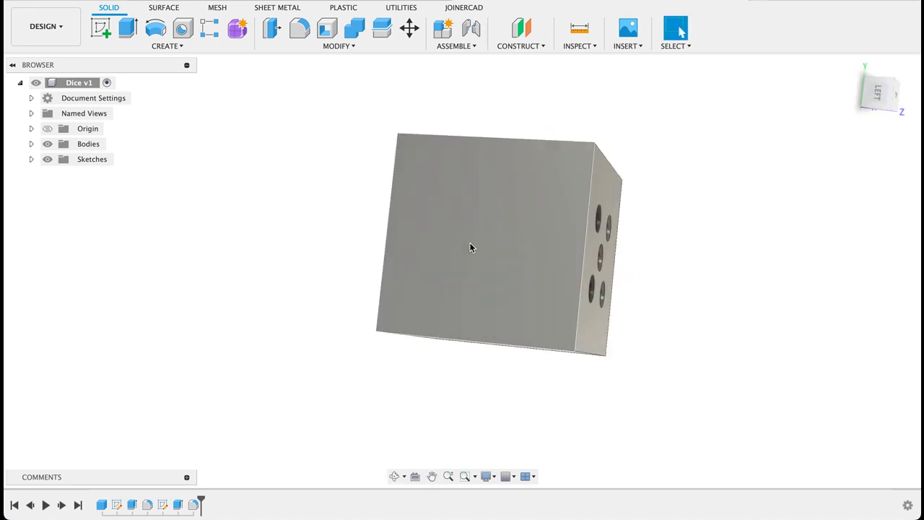
Start a sketch on the blank left face of the die and project the face's outline into it
click(101, 27)
click(462, 223)
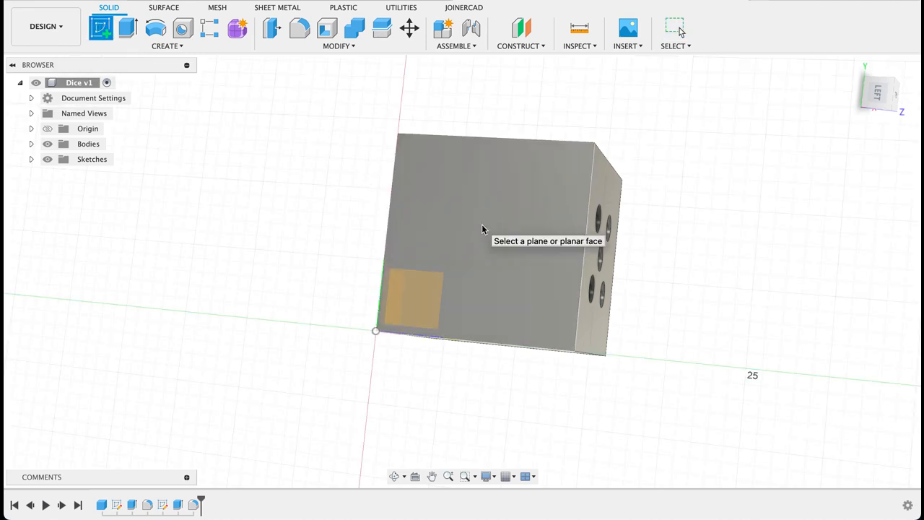
click(485, 229)
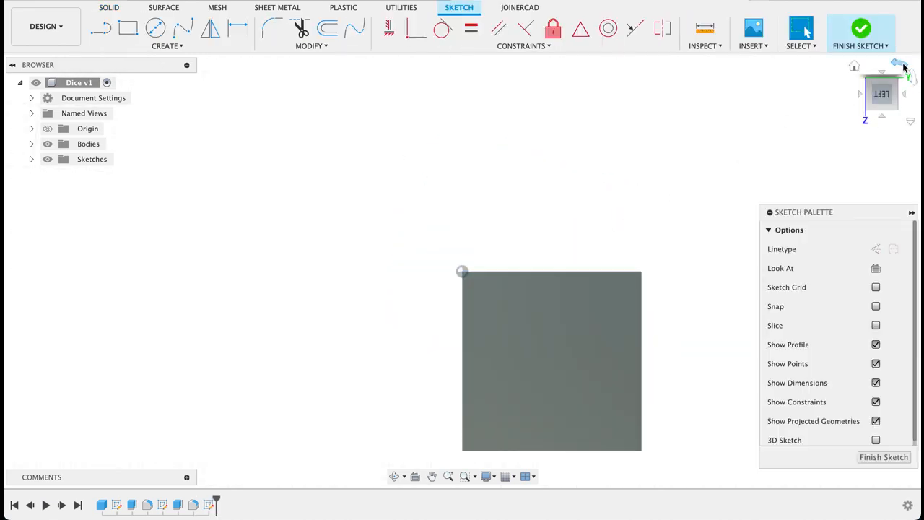
click(904, 66)
shift+middle_drag(698, 181, 807, 31)
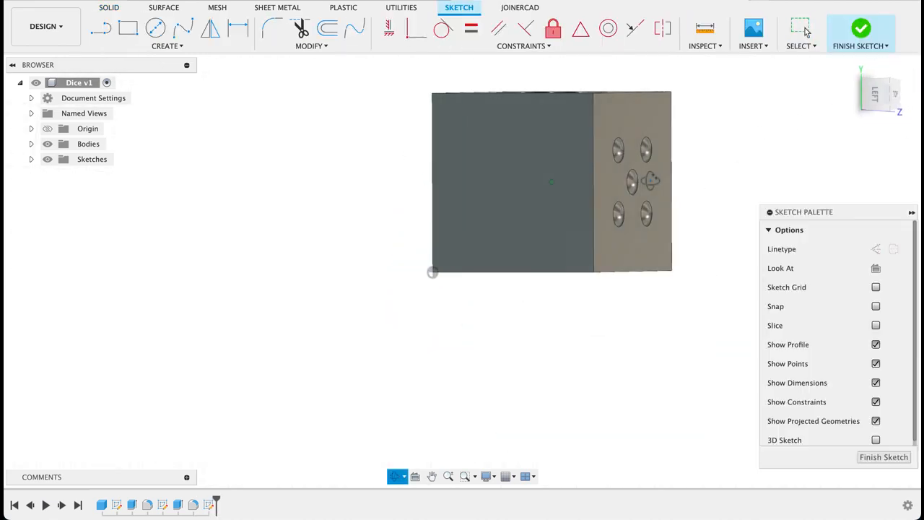
shift+middle_drag(650, 180, 854, 87)
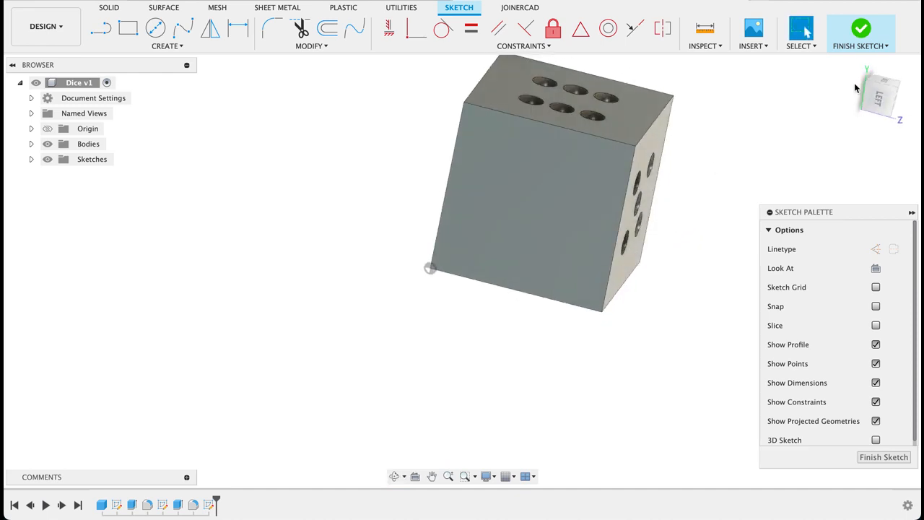
click(877, 98)
middle_drag(678, 153, 664, 175)
key(p)
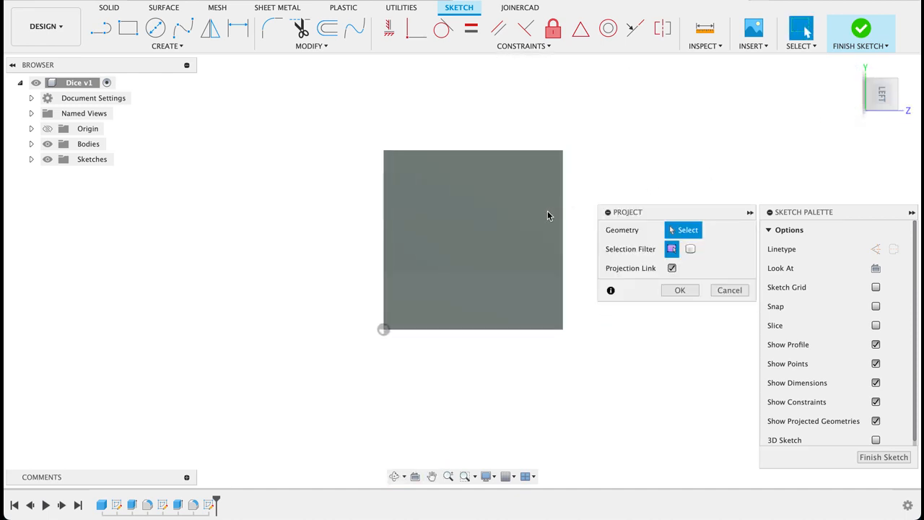
click(489, 228)
click(680, 290)
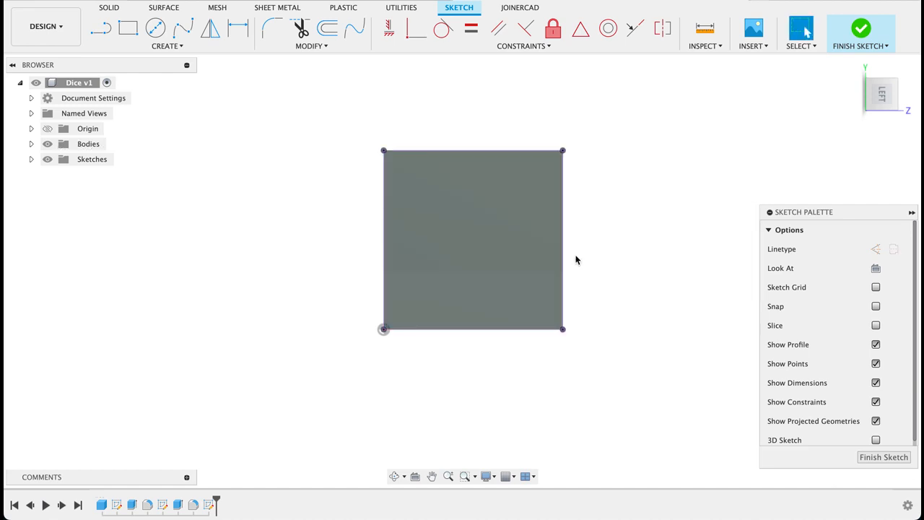
Draw a diagonal construction line from the lower-left to the upper-right corner and a horizontal one between the side midpoints
click(101, 29)
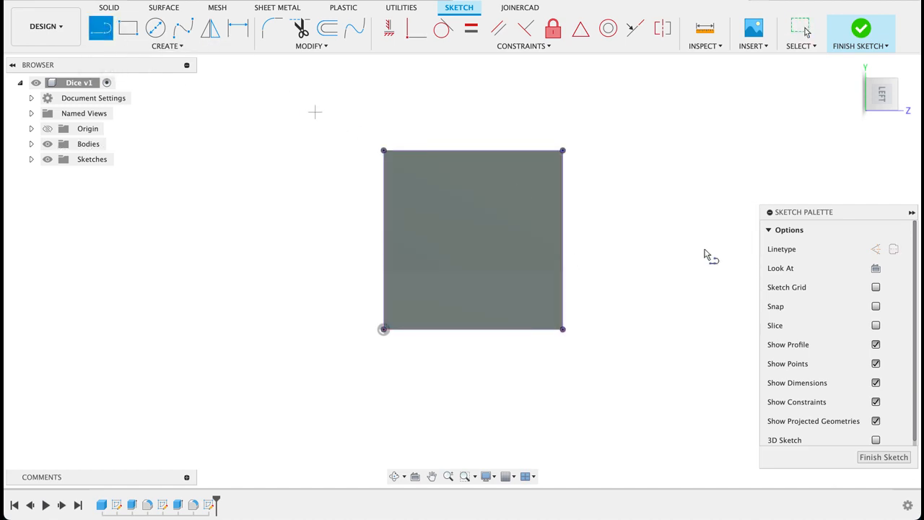
key(x)
click(384, 330)
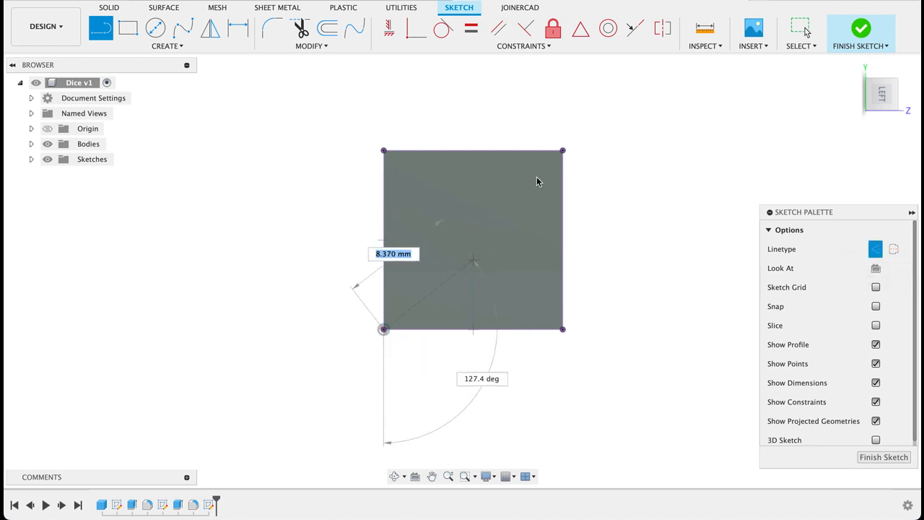
double_click(563, 150)
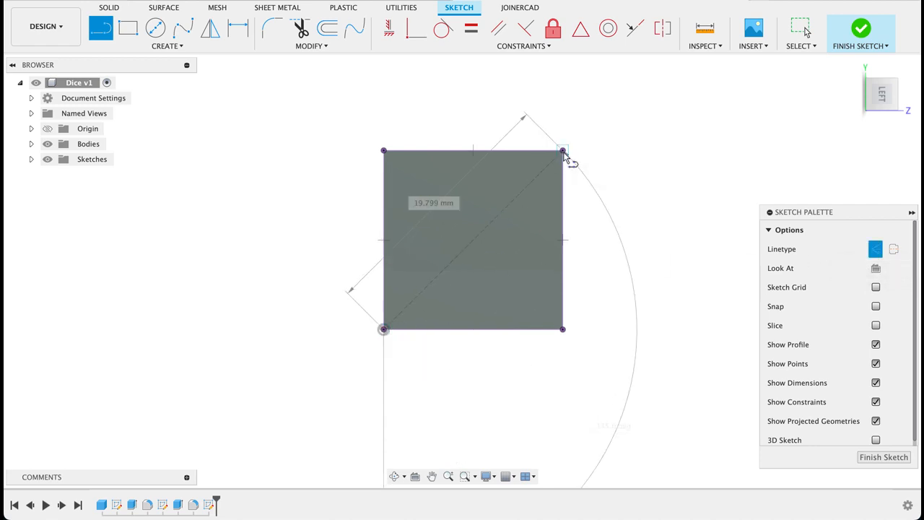
click(384, 240)
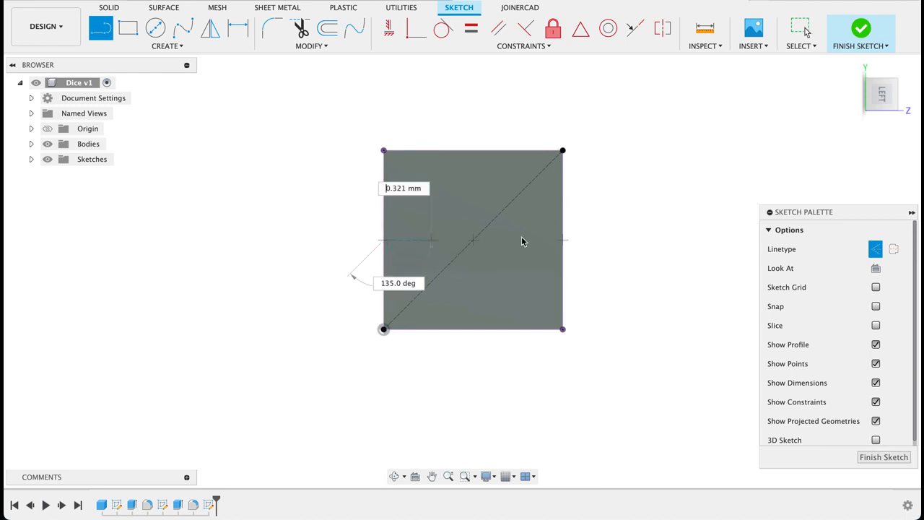
double_click(565, 246)
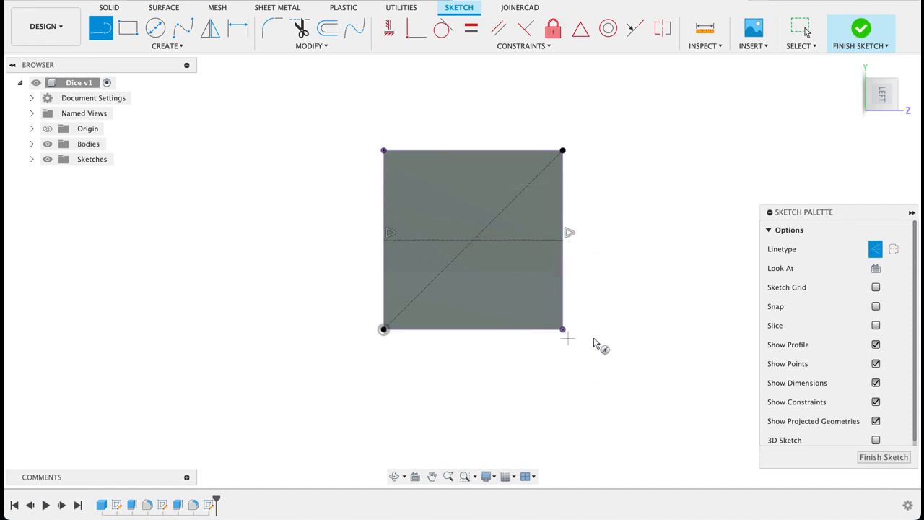
Draw a 2 mm circle with normal linetype at the intersection of the two construction lines
key(c)
click(853, 313)
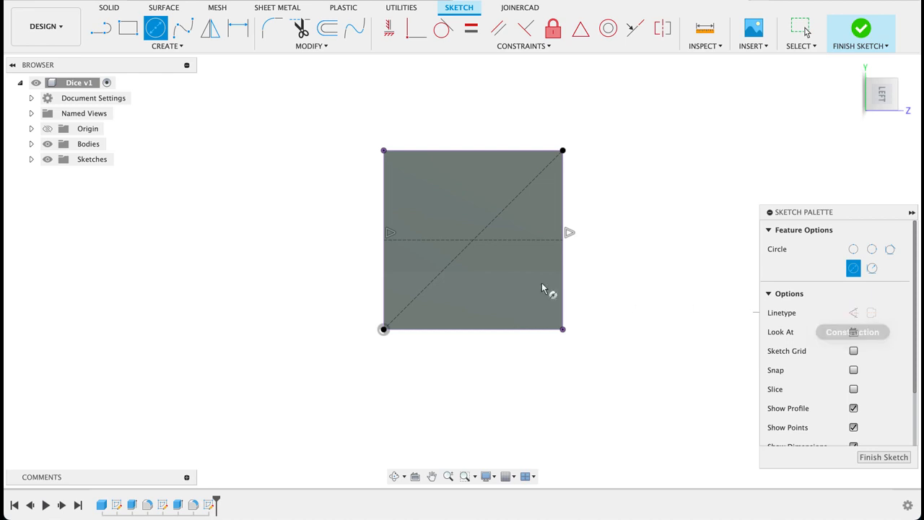
click(474, 239)
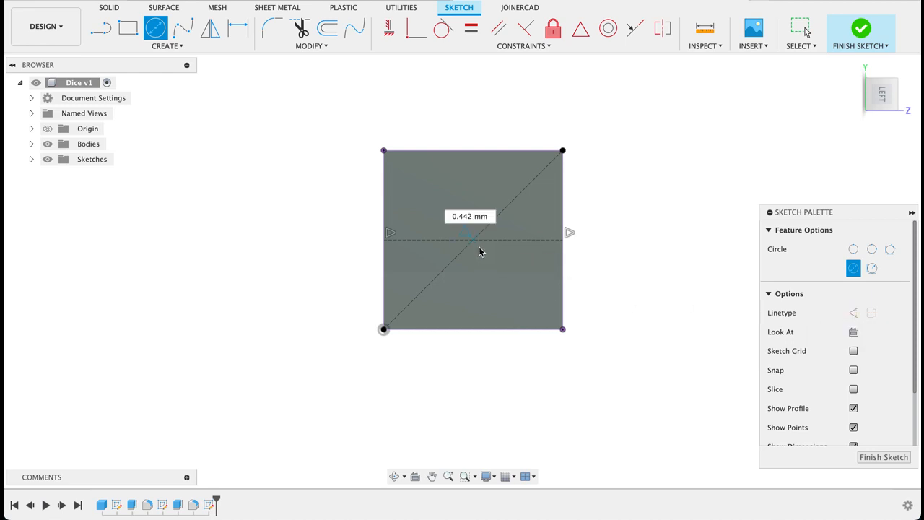
click(807, 31)
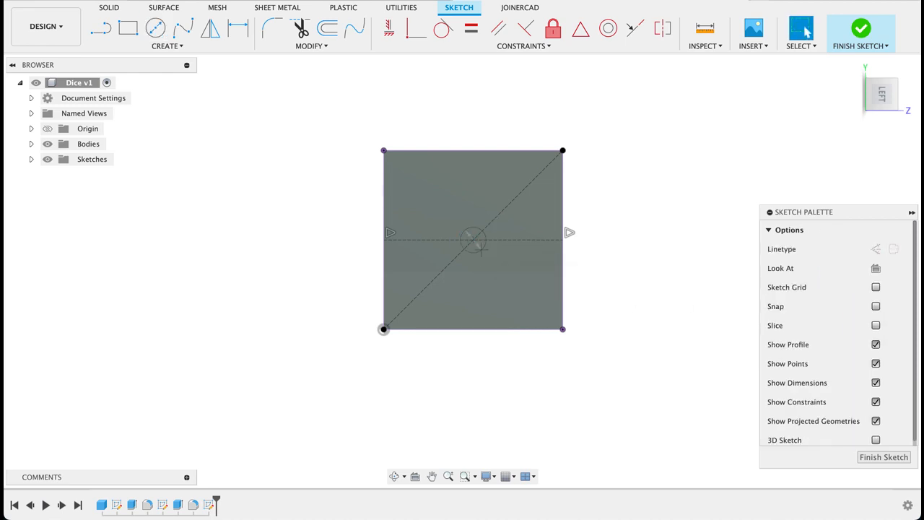
Draw a 2 mm circle on the diagonal construction line, between the centre circle and the upper-right corner
key(c)
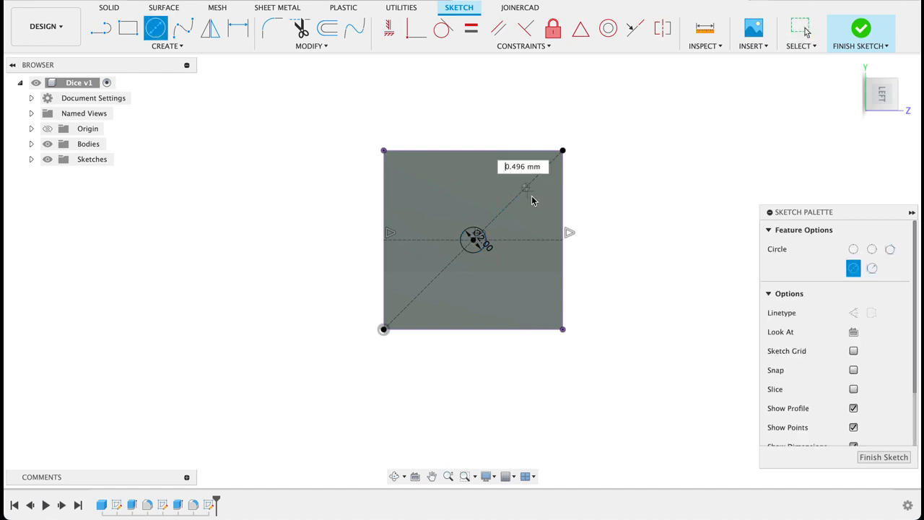
text(2)
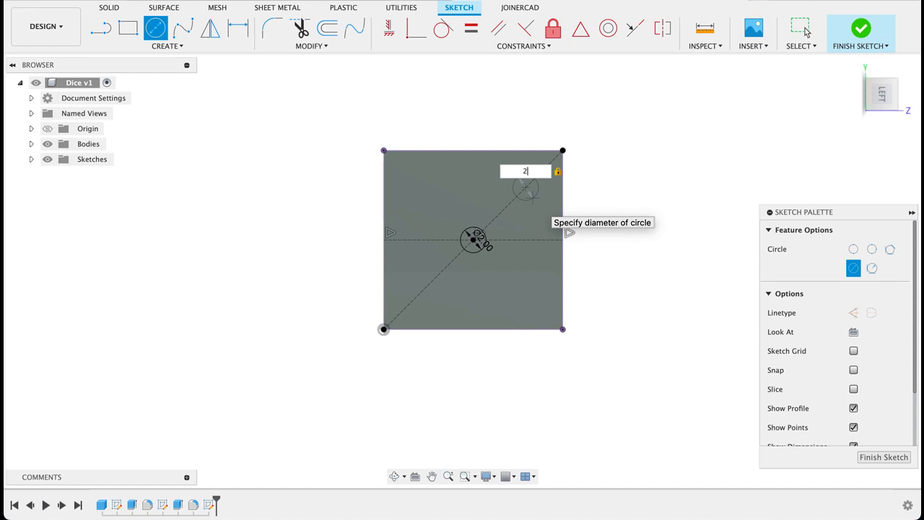
click(807, 32)
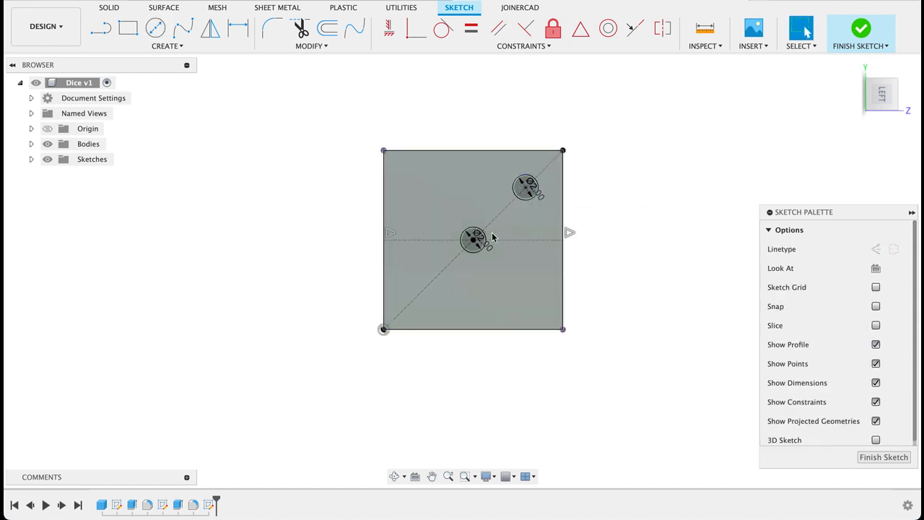
Draw a 2 mm circle on the diagonal construction line, between the centre circle and the lower-left corner
key(c)
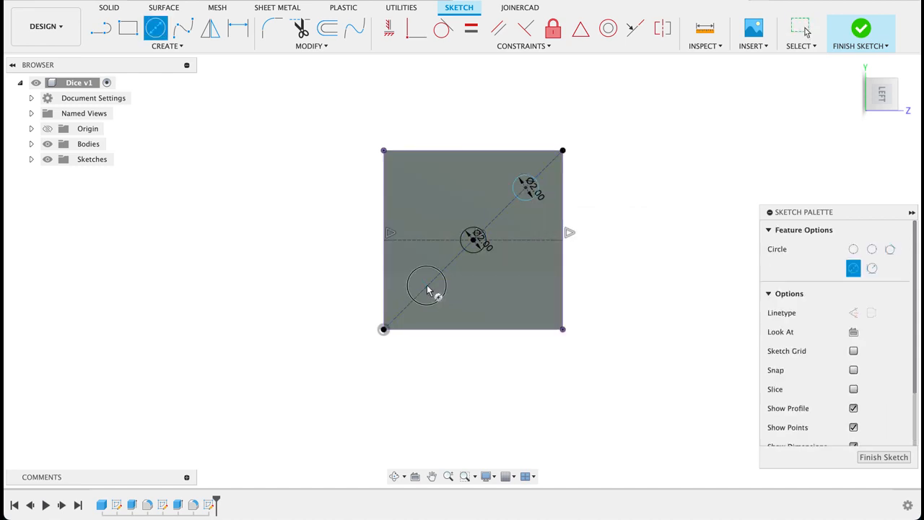
text(2)
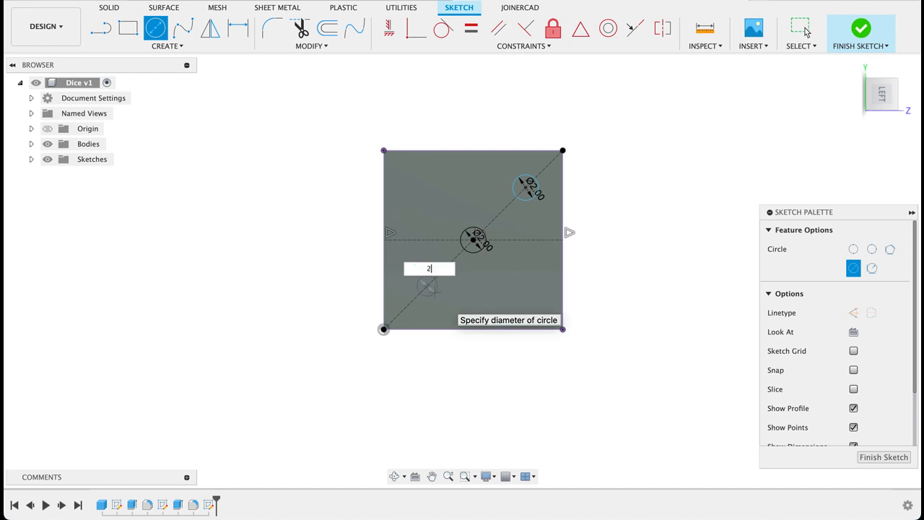
key(Return)
click(802, 30)
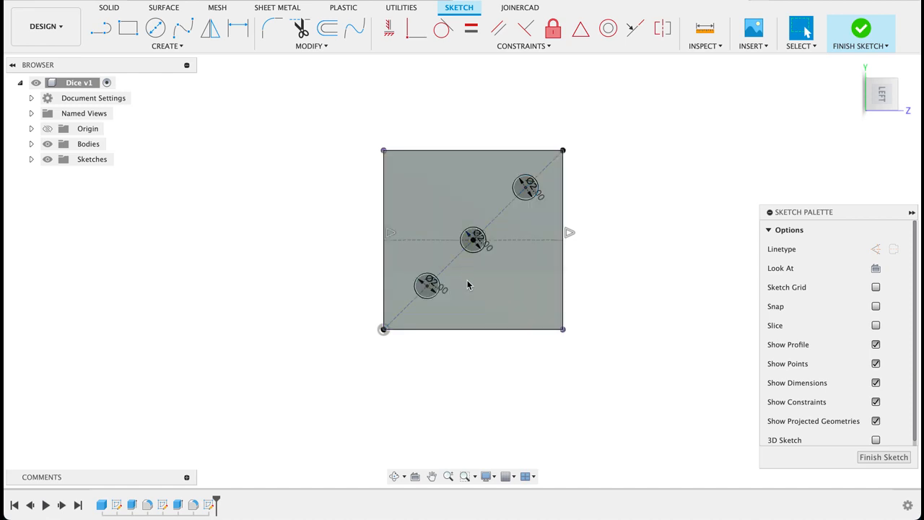
Draw a horizontal construction line about 4.7 mm long and a vertical one extending upward from the lower-left circle's centre
key(l)
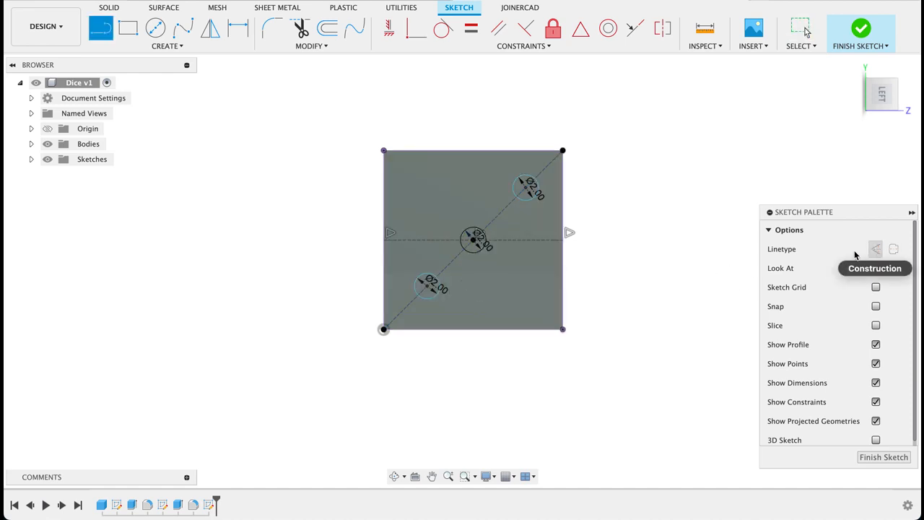
click(875, 249)
click(427, 288)
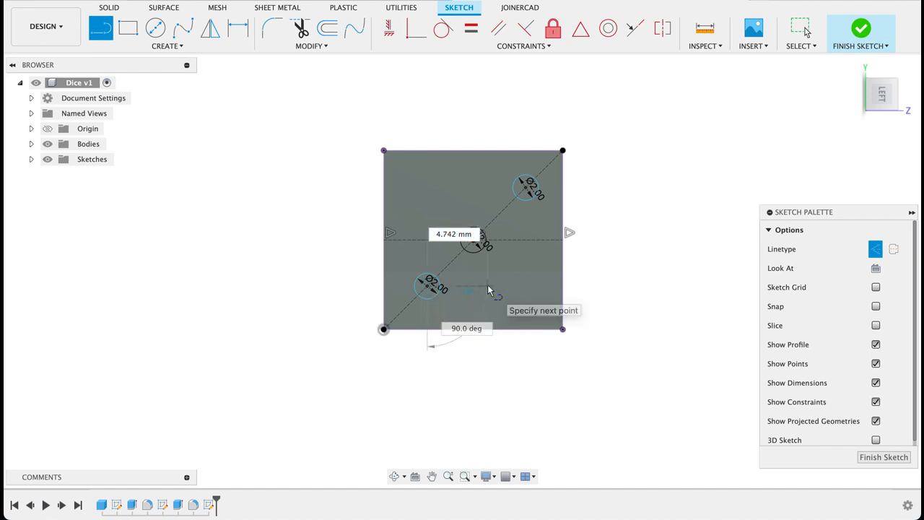
click(487, 289)
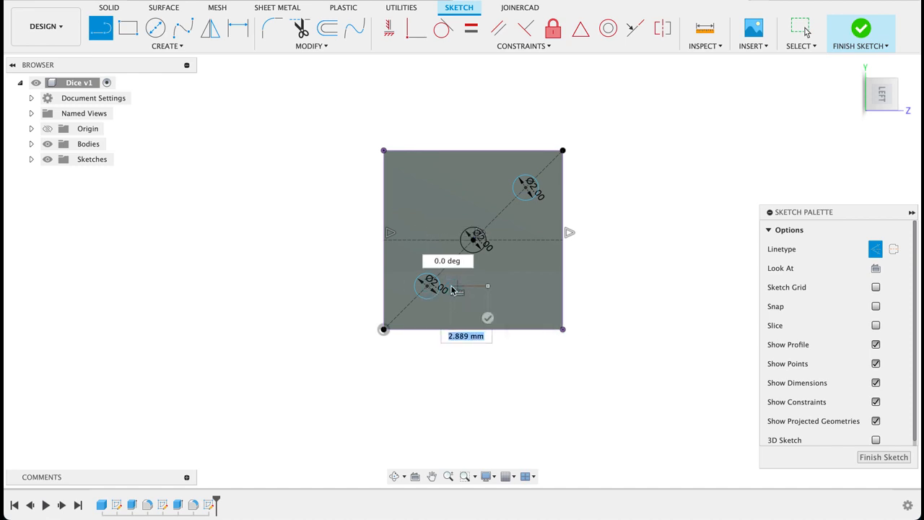
key(Escape)
key(l)
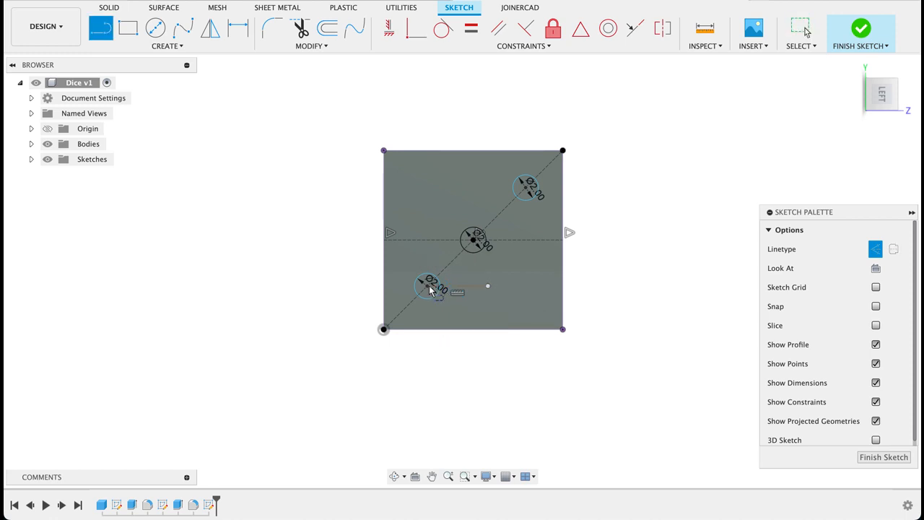
click(427, 288)
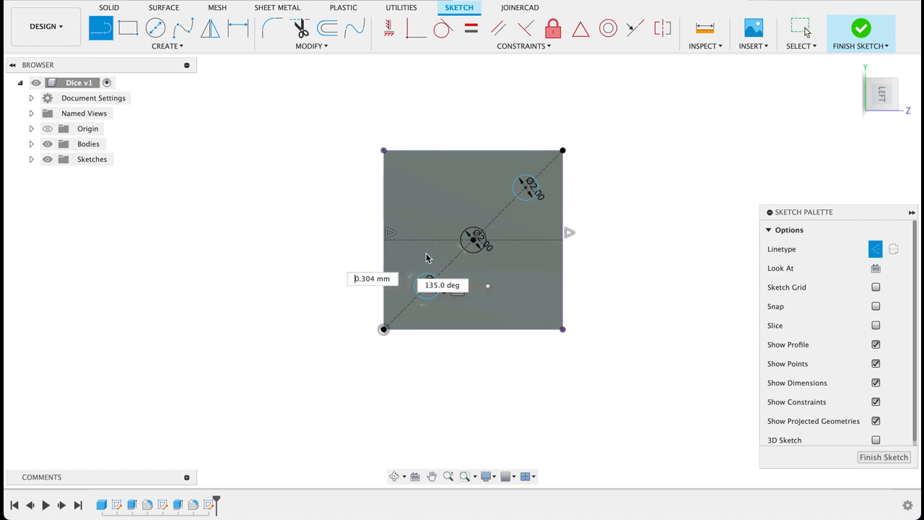
click(427, 215)
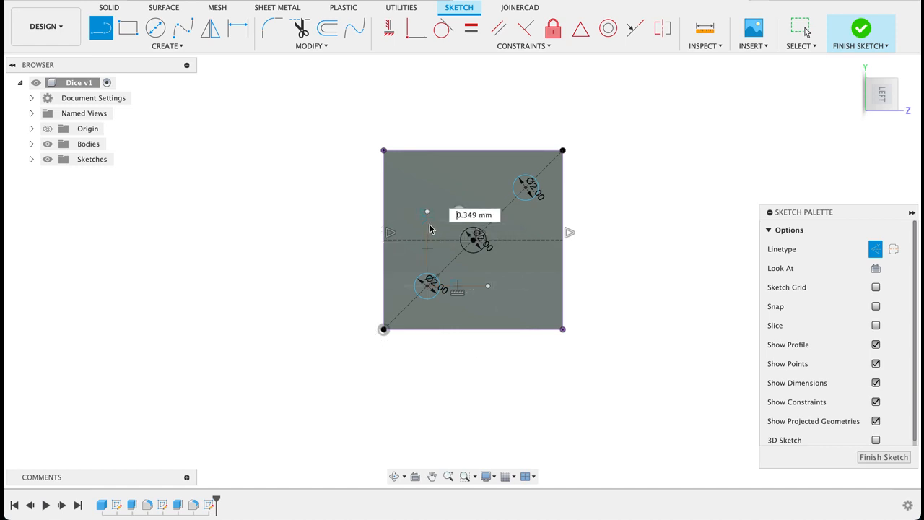
key(Escape)
Try to dimension the short horizontal construction line to the centre circle, and remove that line
key(d)
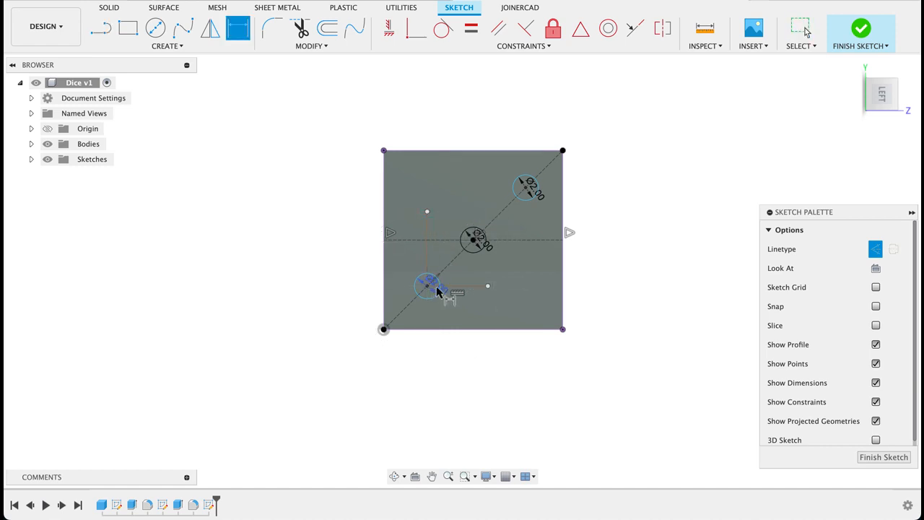
click(480, 287)
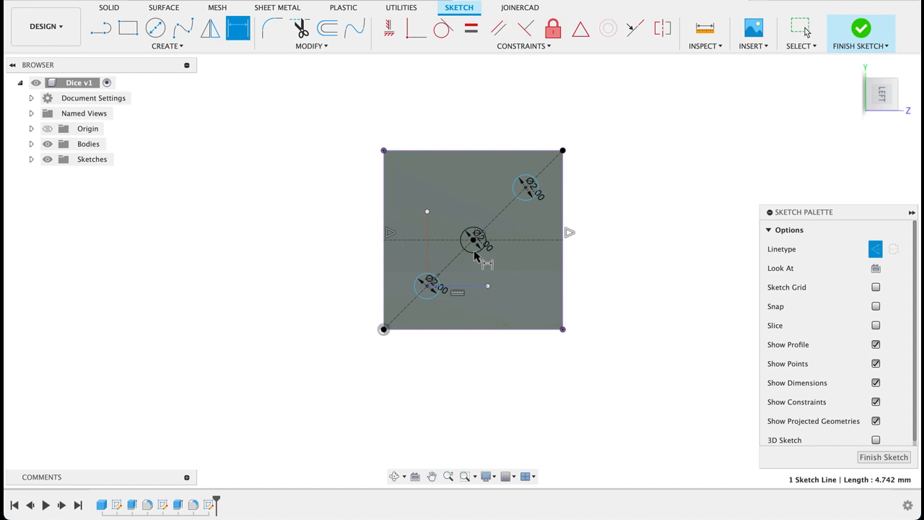
click(472, 241)
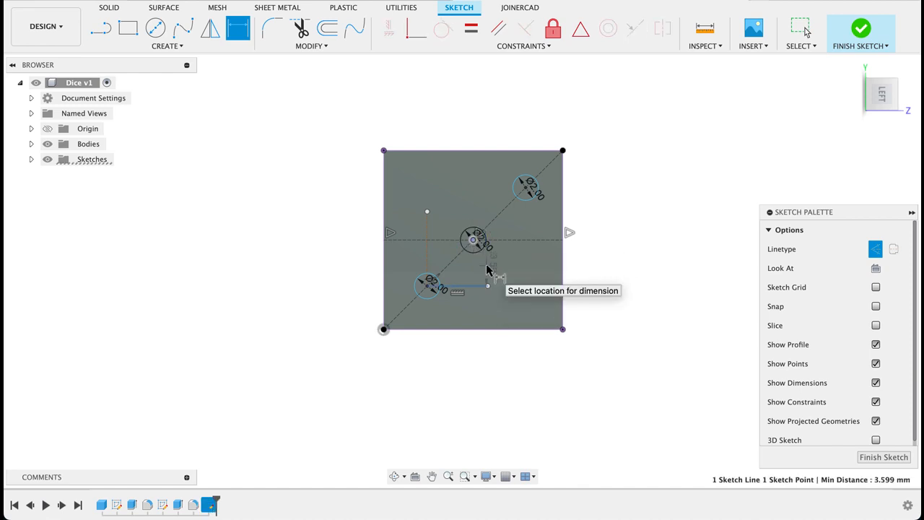
key(Escape)
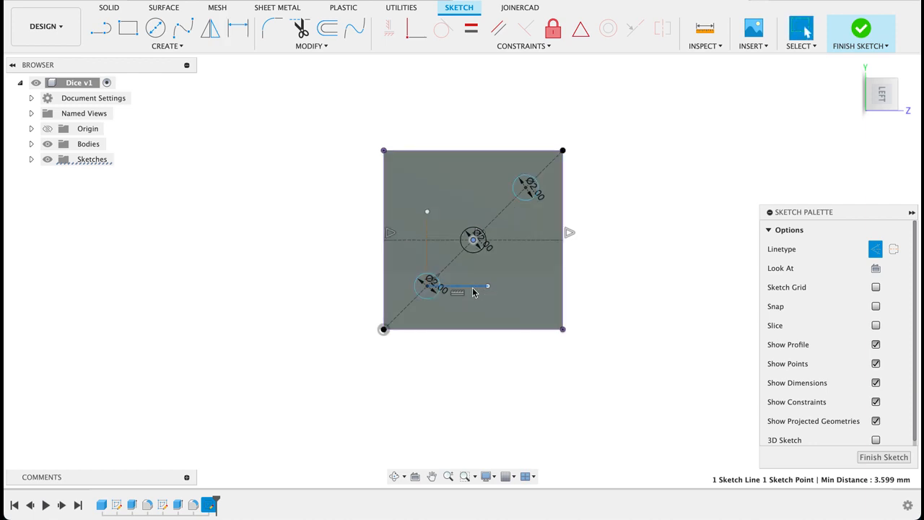
key(Escape)
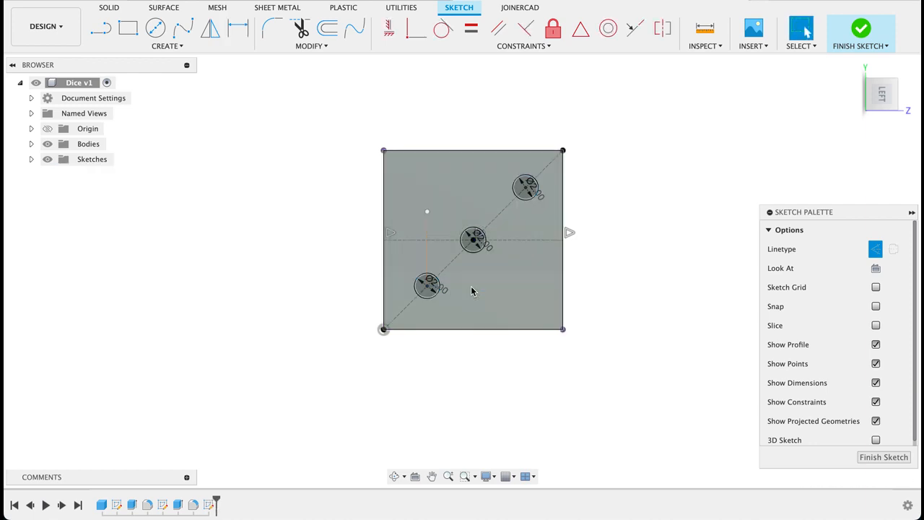
Draw a horizontal construction line about 9.6 mm long from the lower-left circle's centre toward the face's right edge
key(l)
click(426, 288)
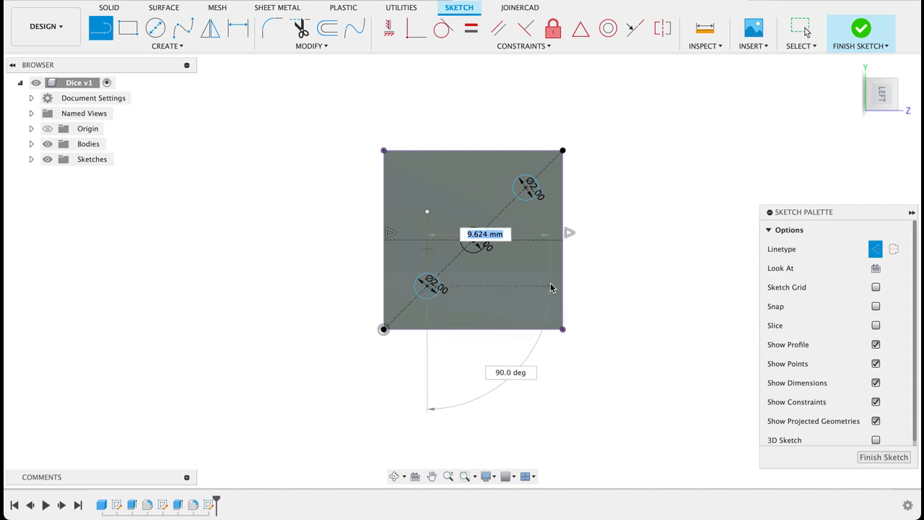
click(550, 287)
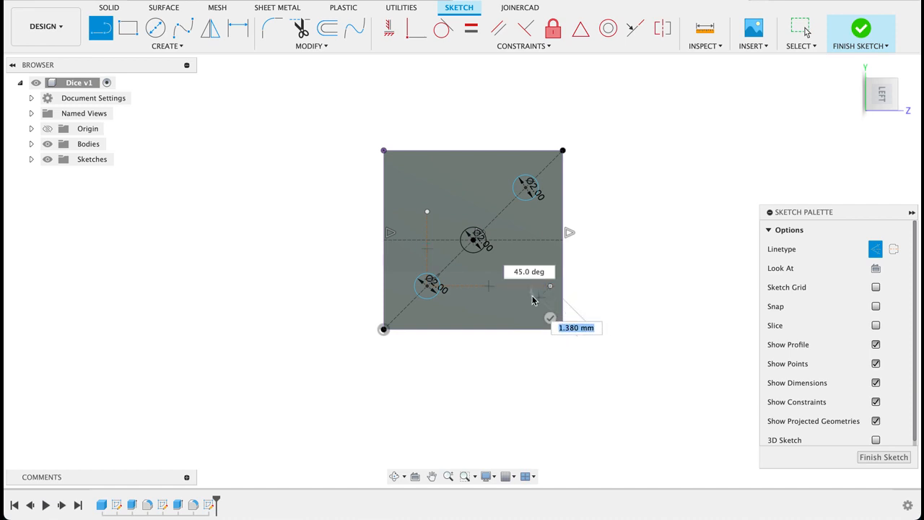
text(d)
key(BackSpace)
key(Escape)
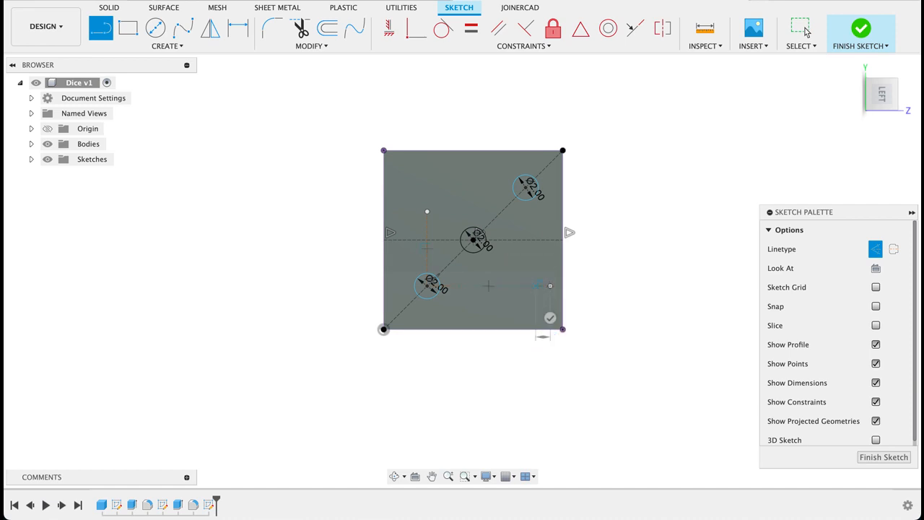
key(Escape)
Dimension the vertical distance from the lower horizontal construction line to the upper-right circle's centre as 5 mm
key(d)
click(534, 288)
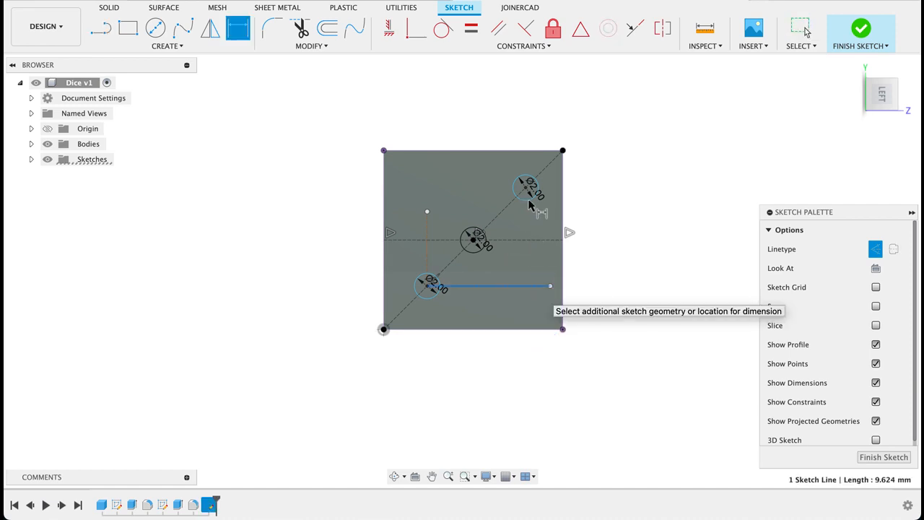
click(533, 192)
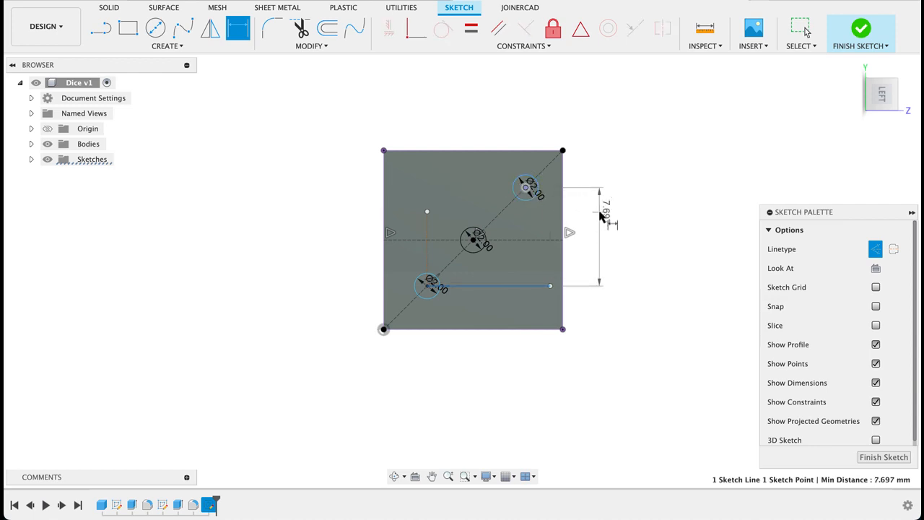
click(602, 212)
key(Return)
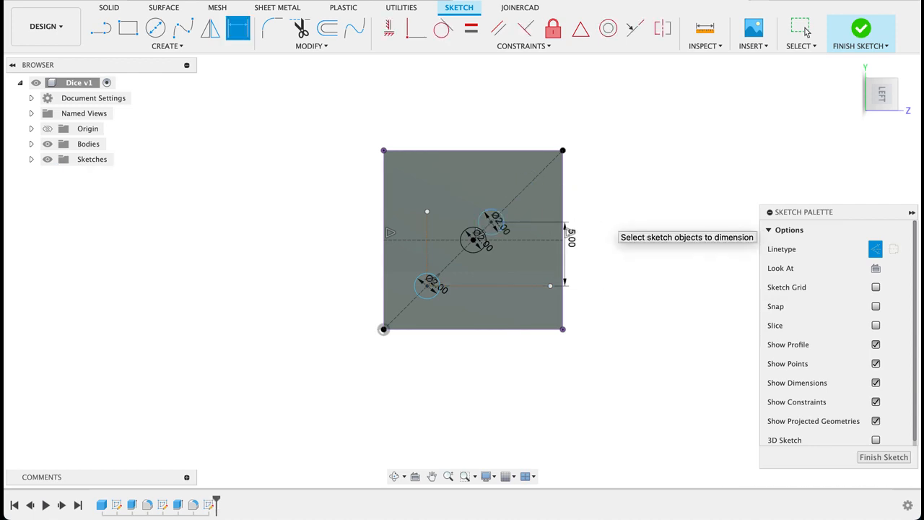
Dimension the distance between the lower horizontal construction line and the face's horizontal centre line as 2.5 mm
click(463, 288)
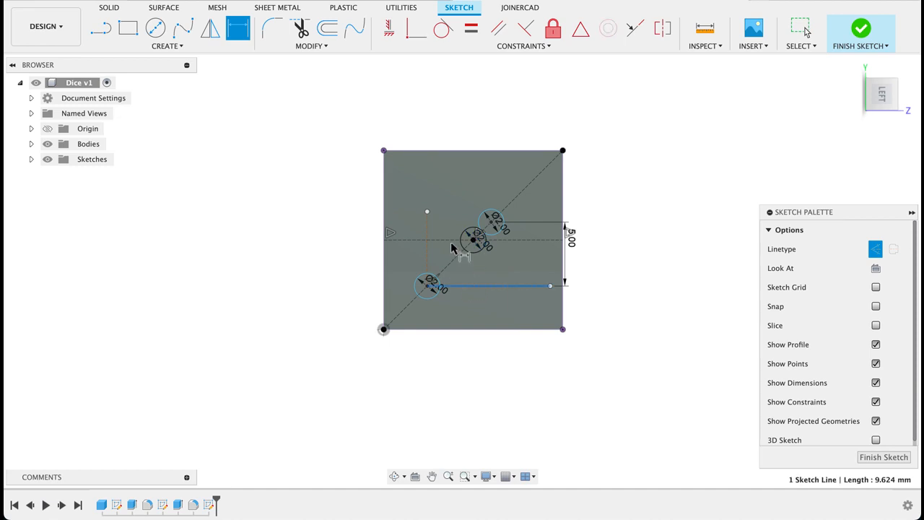
click(453, 240)
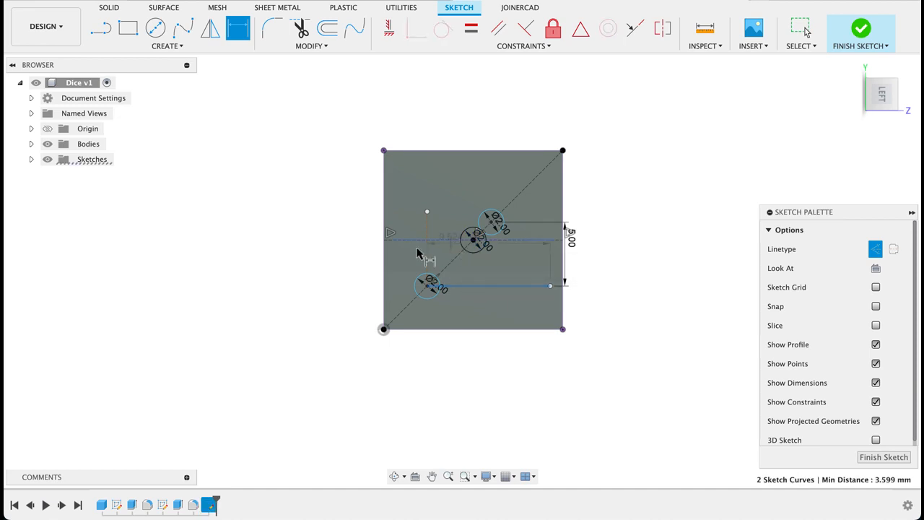
click(334, 257)
text(2.5)
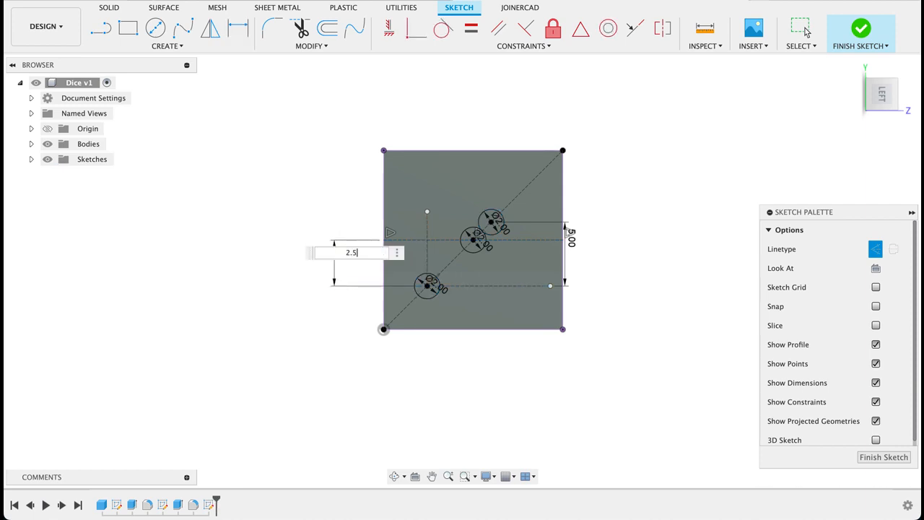
key(Return)
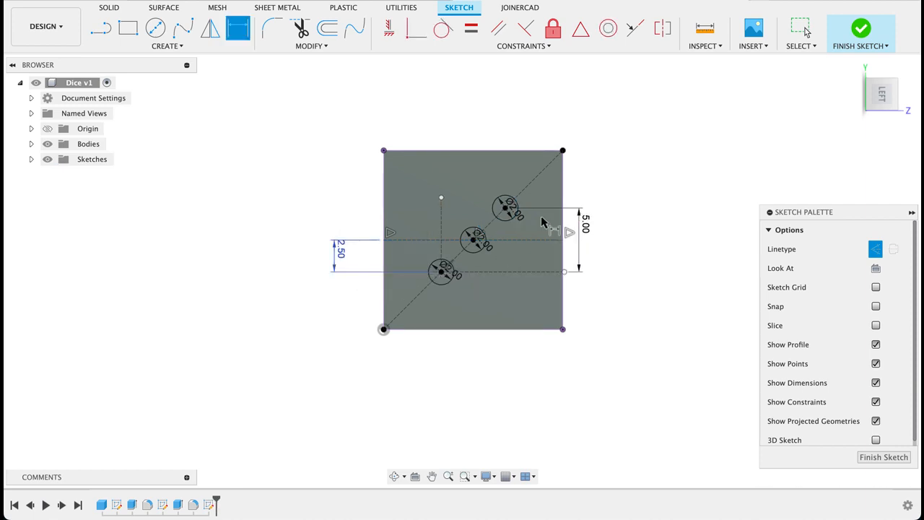
Dimension the horizontal distance between the vertical construction line and the centre circle's centre
key(e)
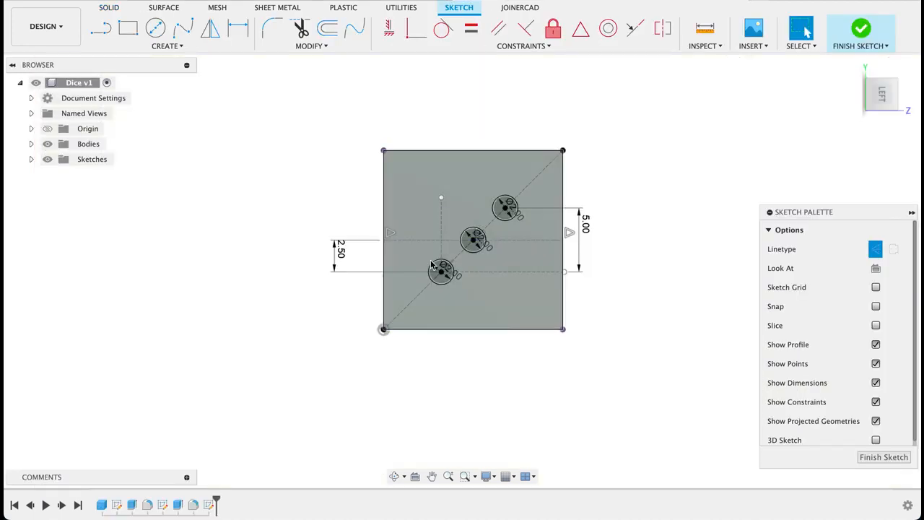
key(d)
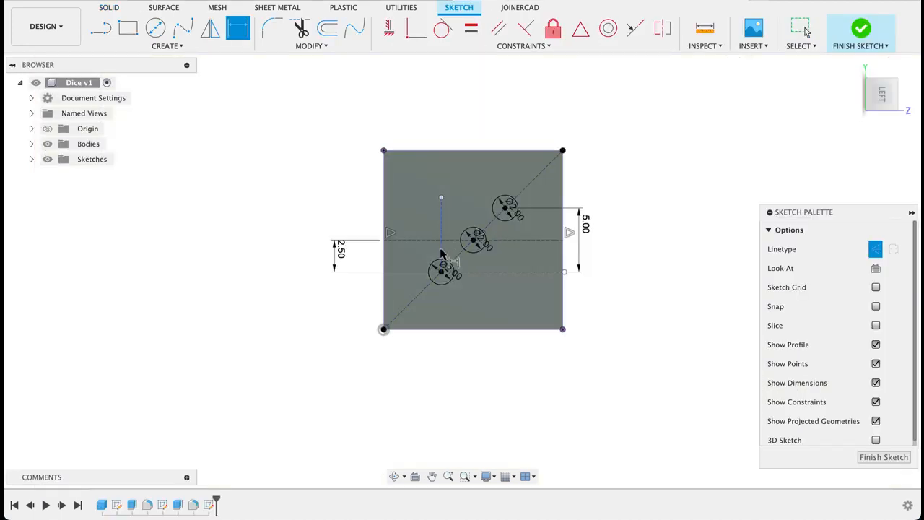
click(441, 253)
click(473, 242)
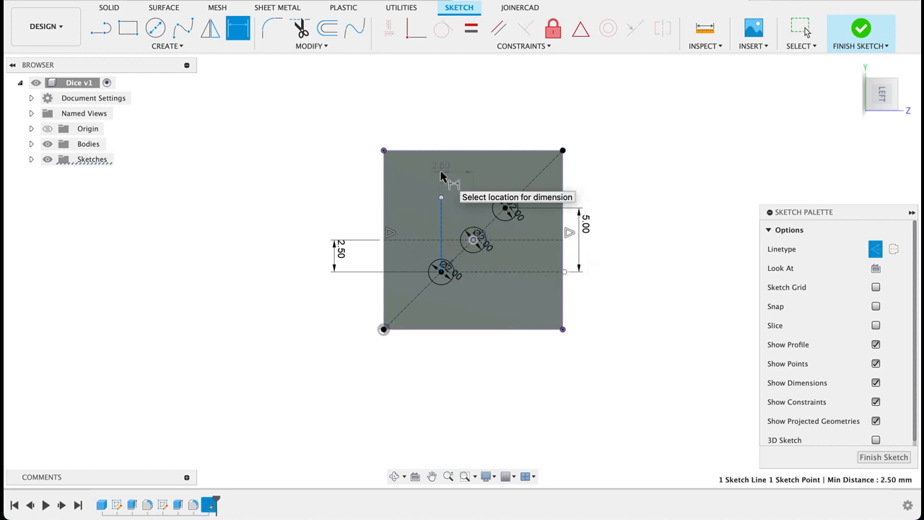
click(442, 177)
click(531, 287)
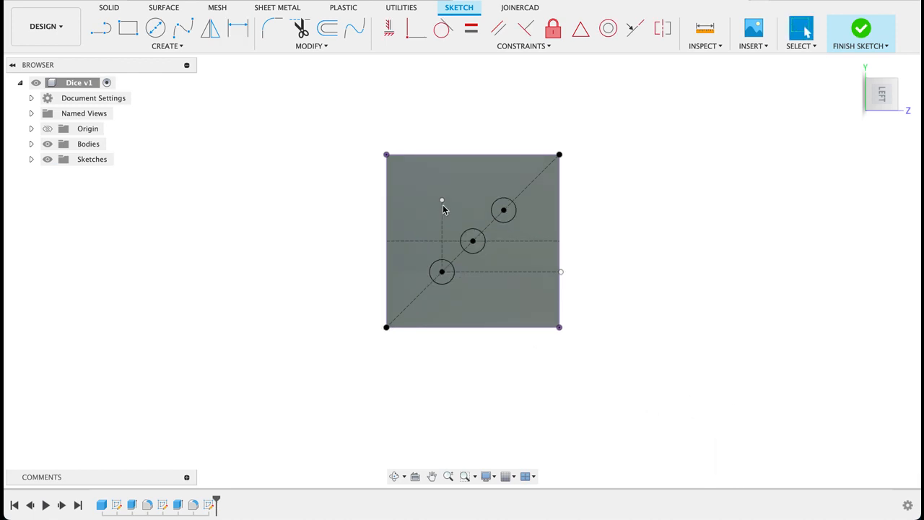
Extrude the three circle profiles by -1 mm as a cut into the die's left face
click(133, 29)
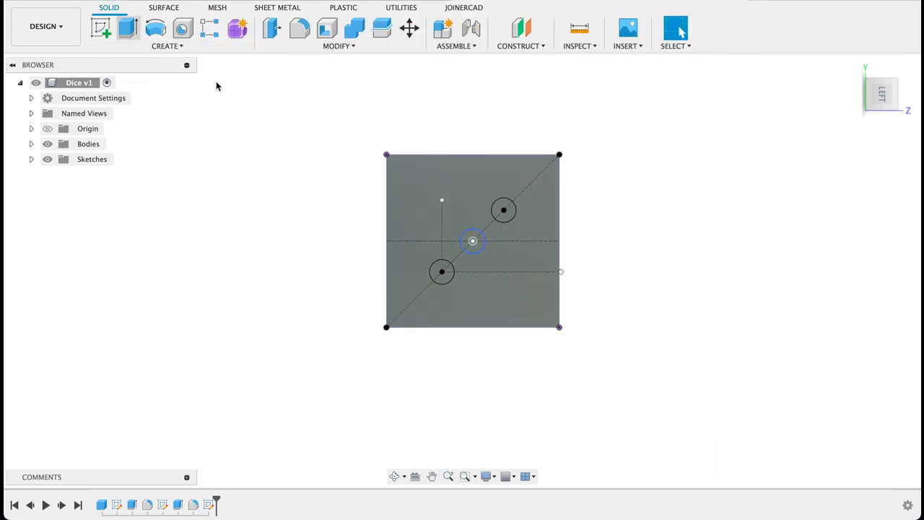
click(445, 276)
click(472, 246)
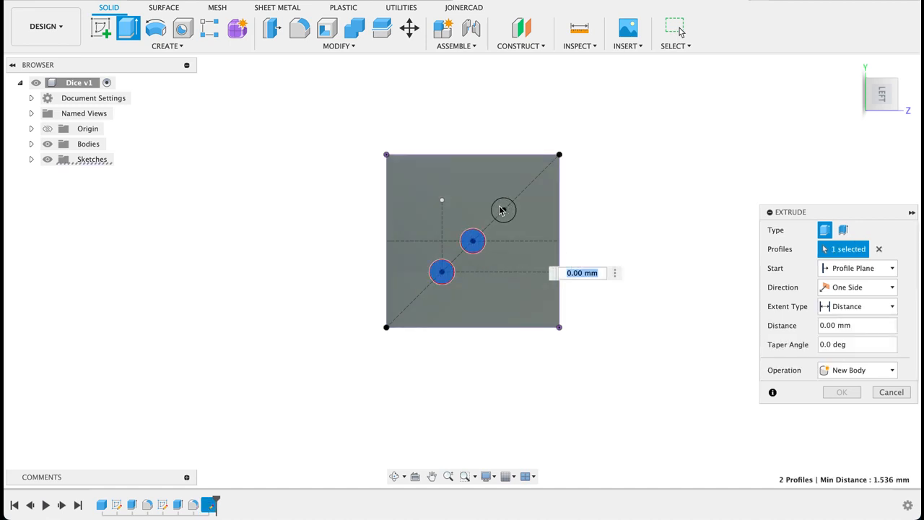
click(500, 209)
text(-1)
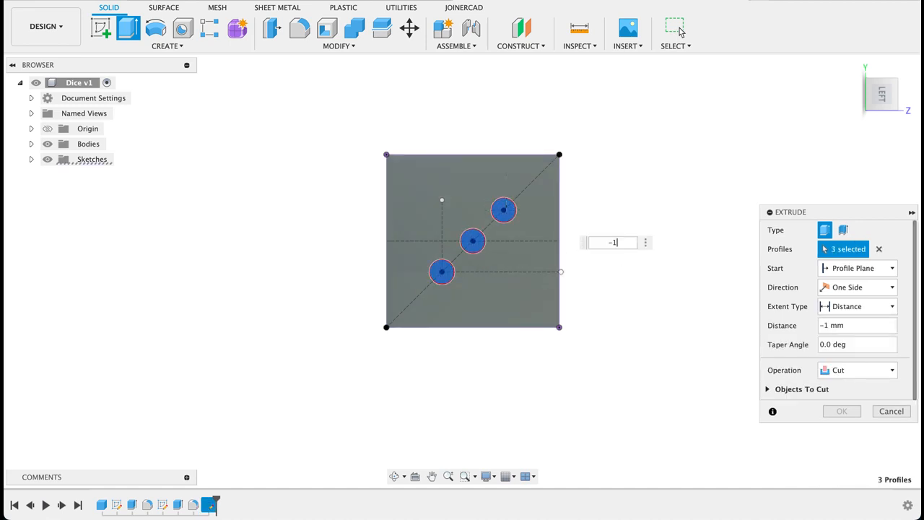
key(Return)
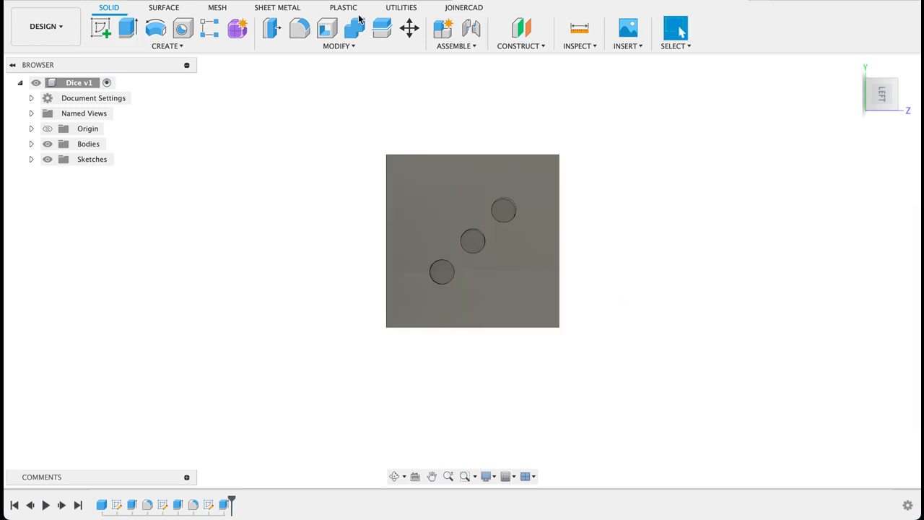
Fillet the floors of the three pip holes on the die's left face with a 1 mm radius
click(299, 27)
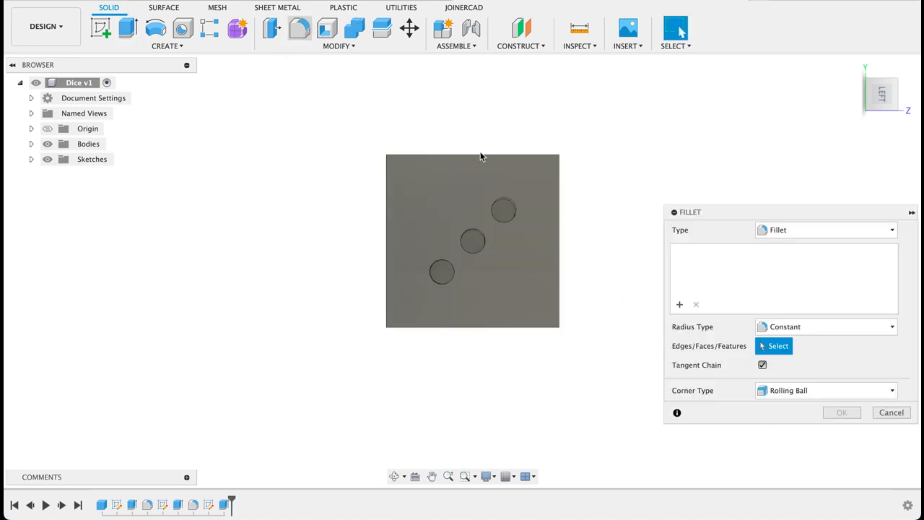
click(503, 210)
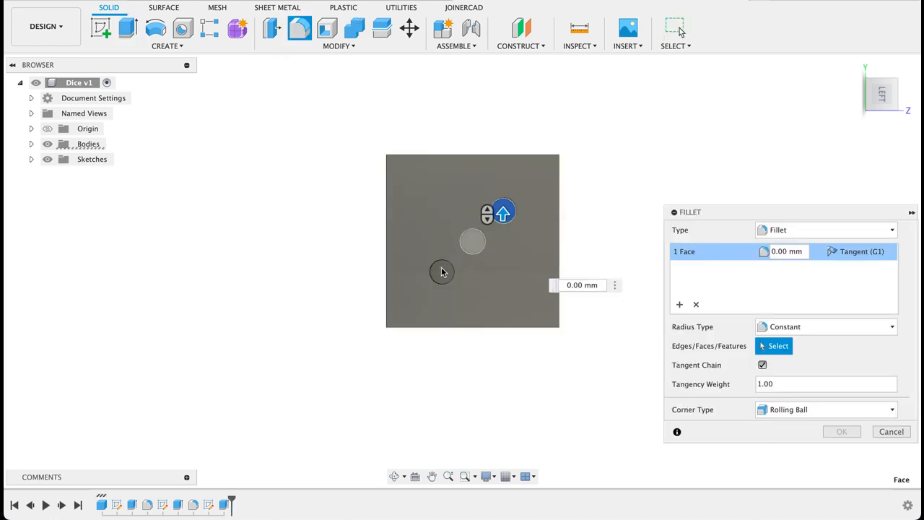
click(473, 242)
click(442, 271)
text(1)
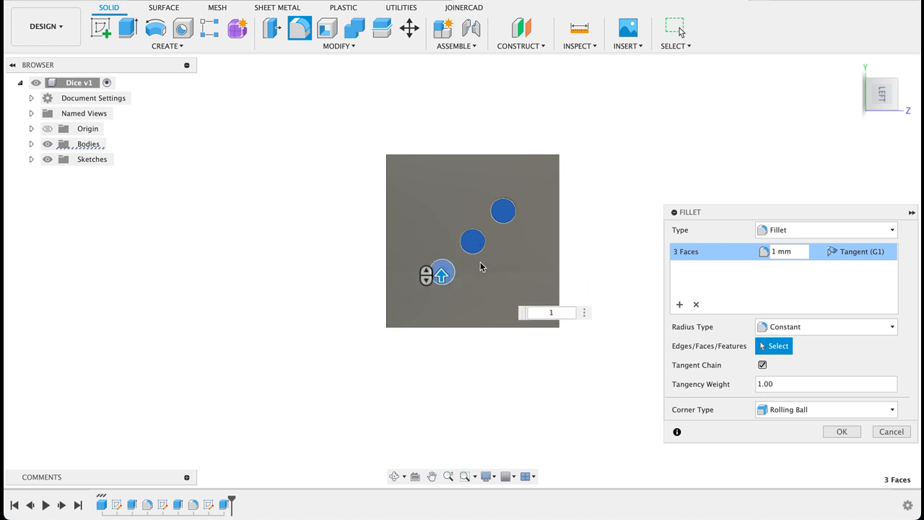
shift+middle_drag(481, 234, 482, 224)
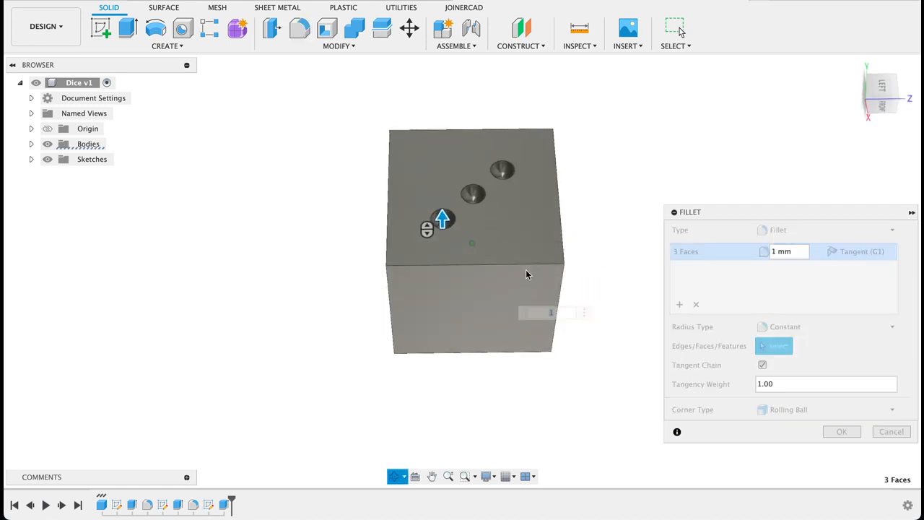
click(842, 431)
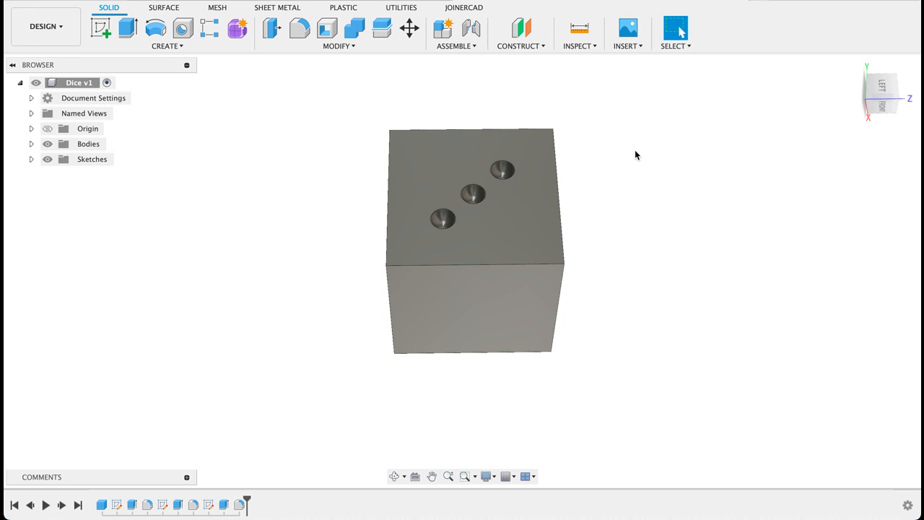
Check the four-pip view in the reference drawing and start a sketch on the die's blank right face
shift+middle_drag(637, 147, 527, 189)
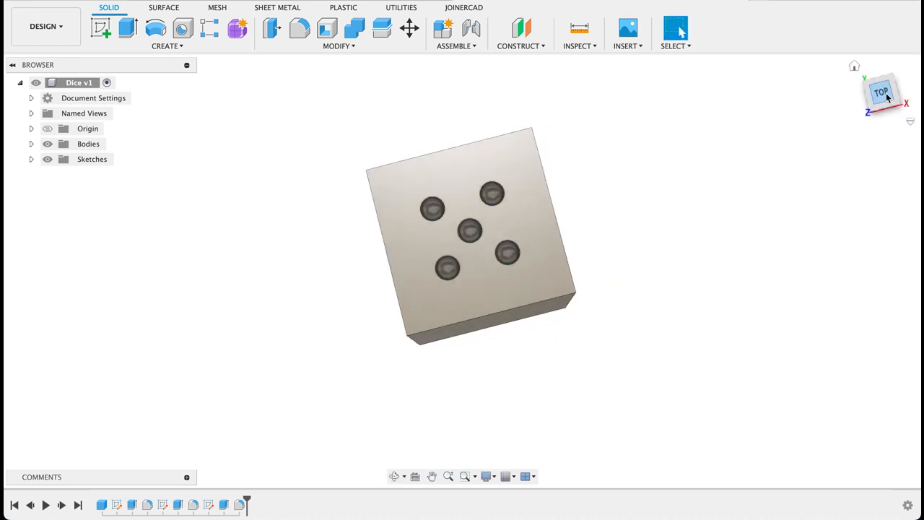
click(887, 97)
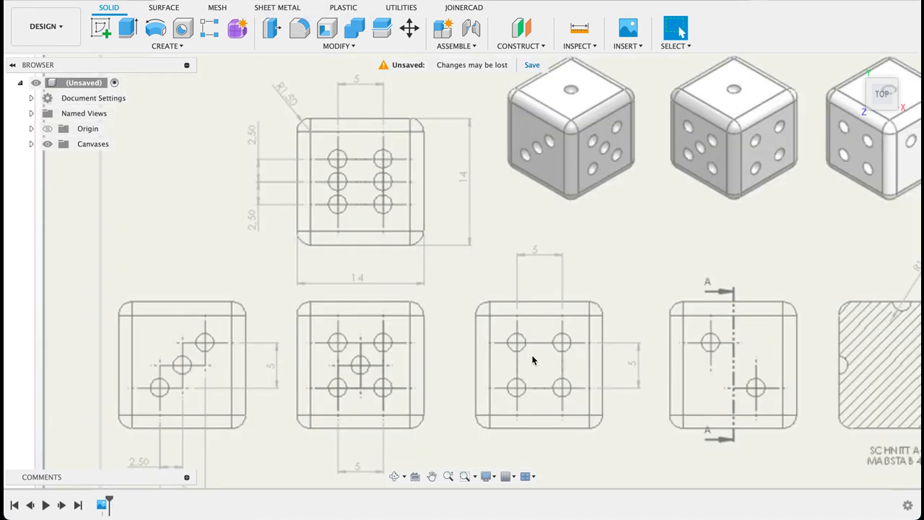
scroll(531, 354, up, 4)
scroll(528, 346, down, 6)
middle_drag(529, 343, 527, 292)
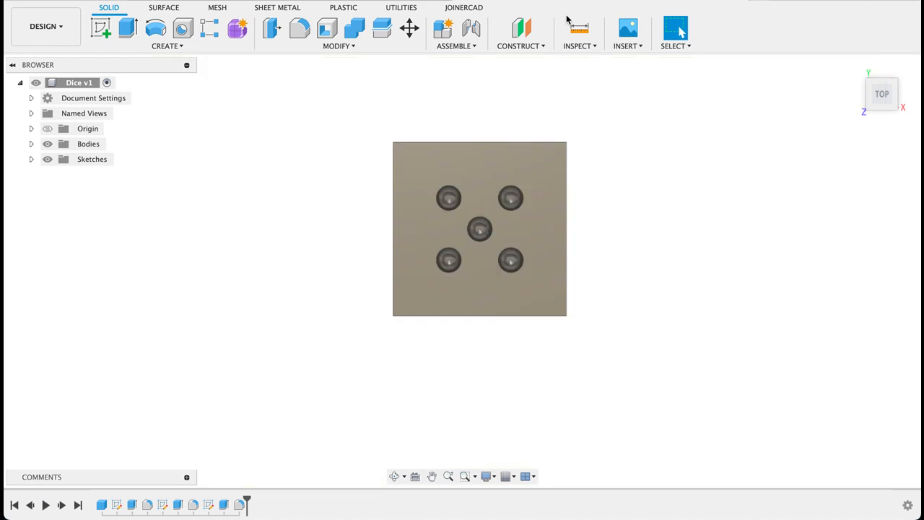
shift+middle_drag(660, 229, 381, 157)
click(102, 27)
click(462, 238)
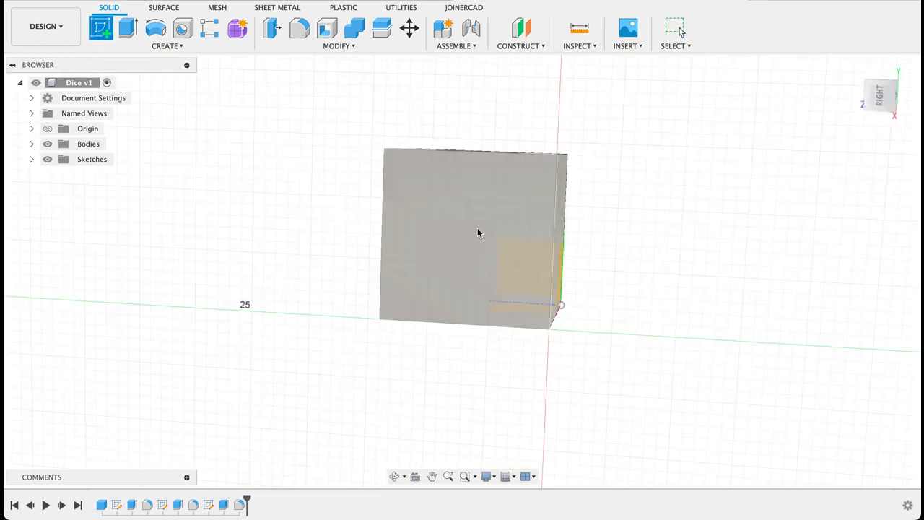
click(901, 65)
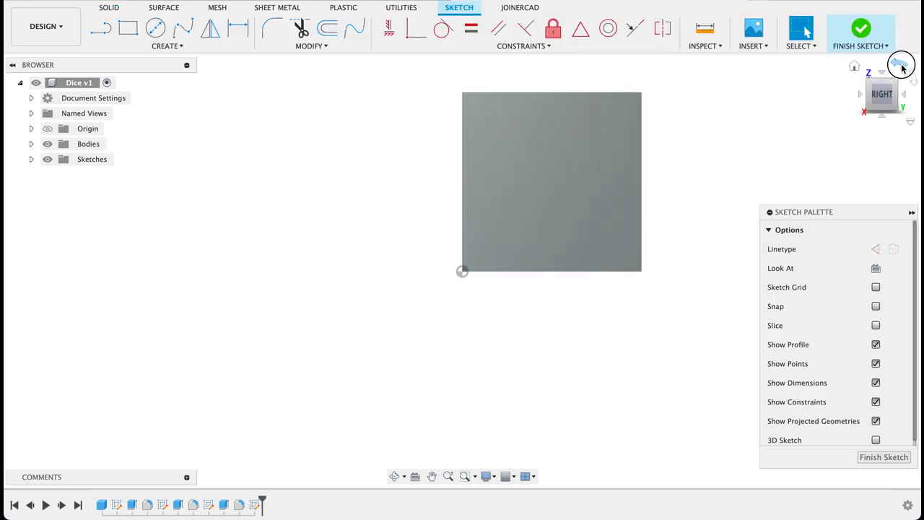
middle_drag(533, 213, 577, 293)
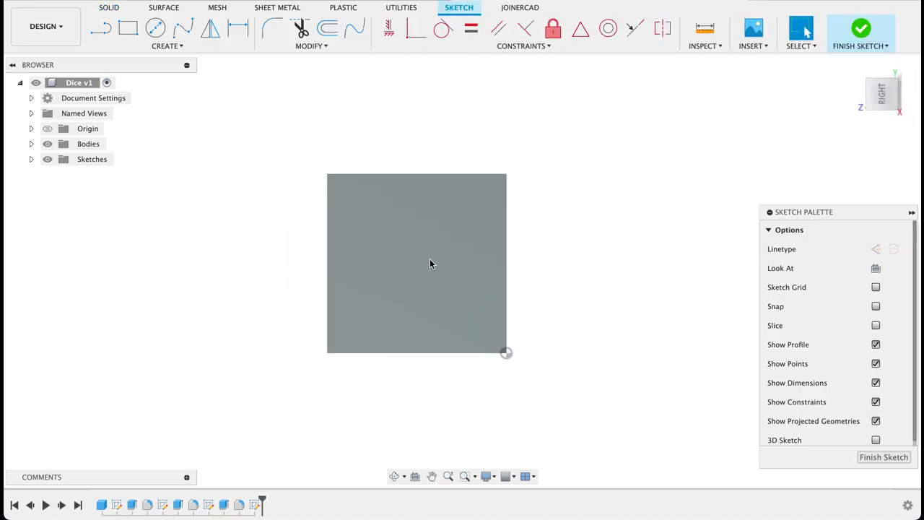
mouse_move(429, 259)
shift+middle_down()
mouse_move(488, 257)
mouse_move(483, 268)
mouse_move(433, 258)
shift+middle_up()
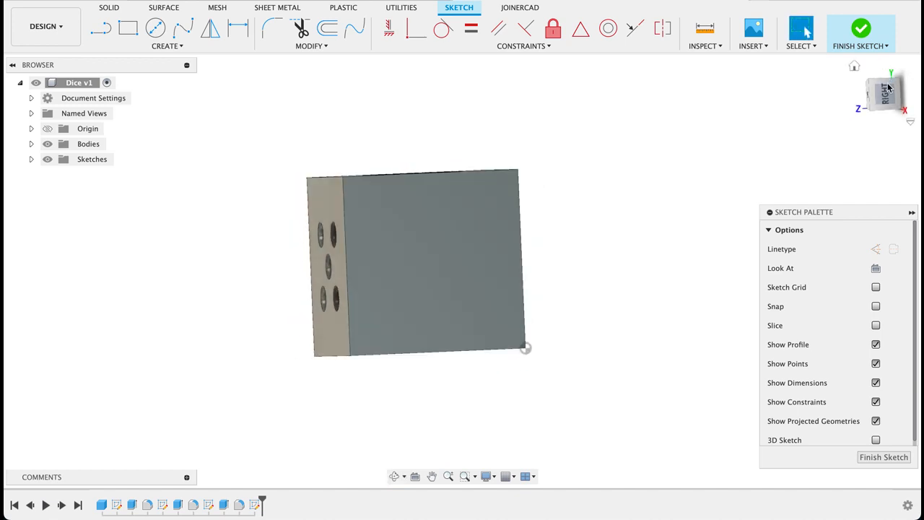
click(887, 90)
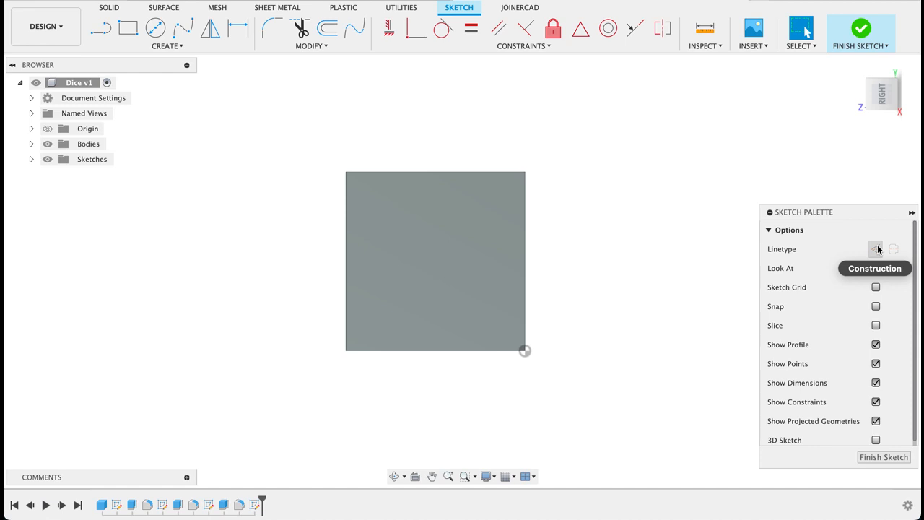
Project the outline of the die's right face into the sketch
key(p)
click(436, 269)
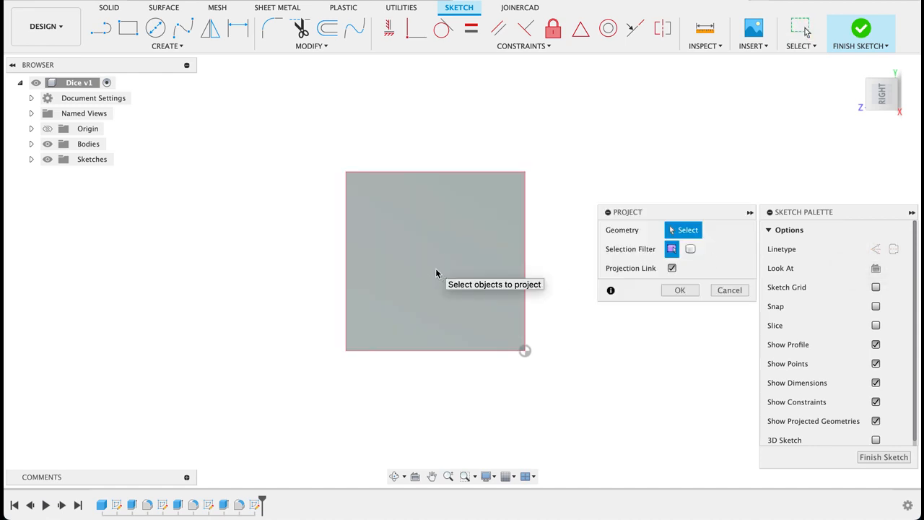
key(Return)
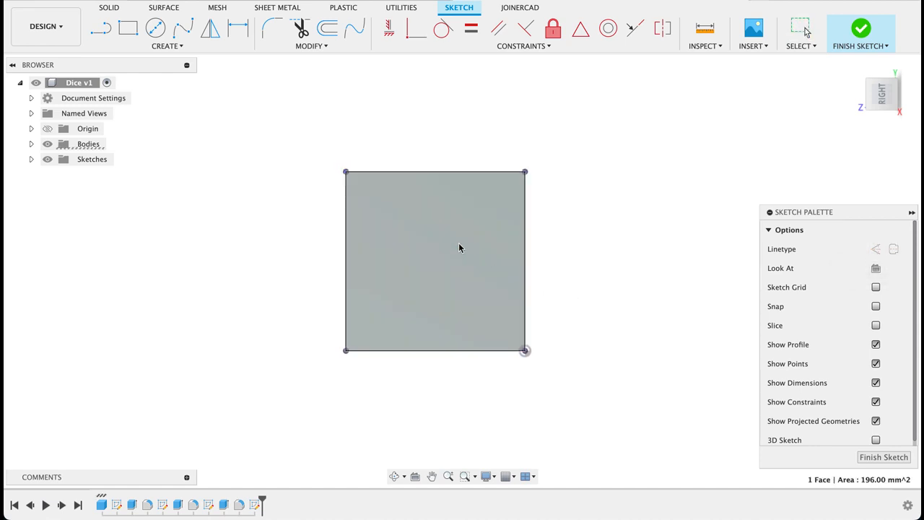
Draw a vertical construction line from the midpoint of the face's upper edge to the midpoint of its lower edge
click(101, 28)
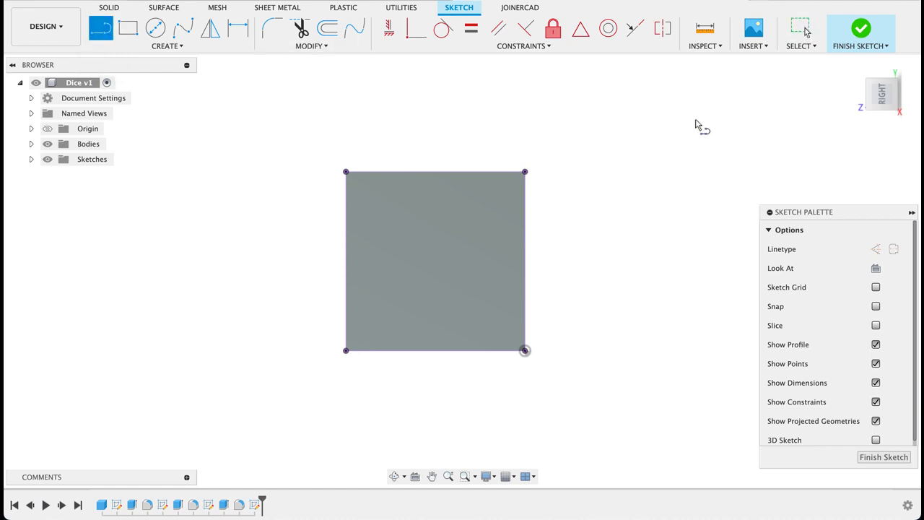
click(875, 249)
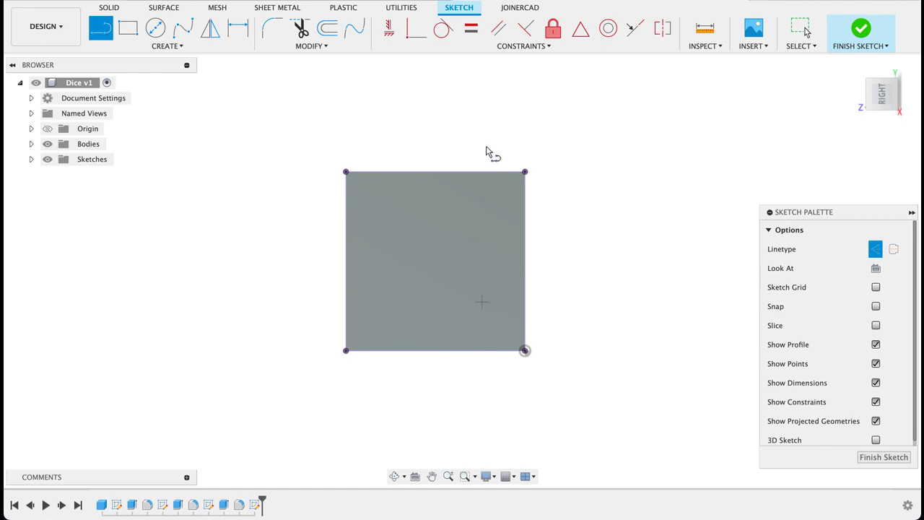
click(435, 173)
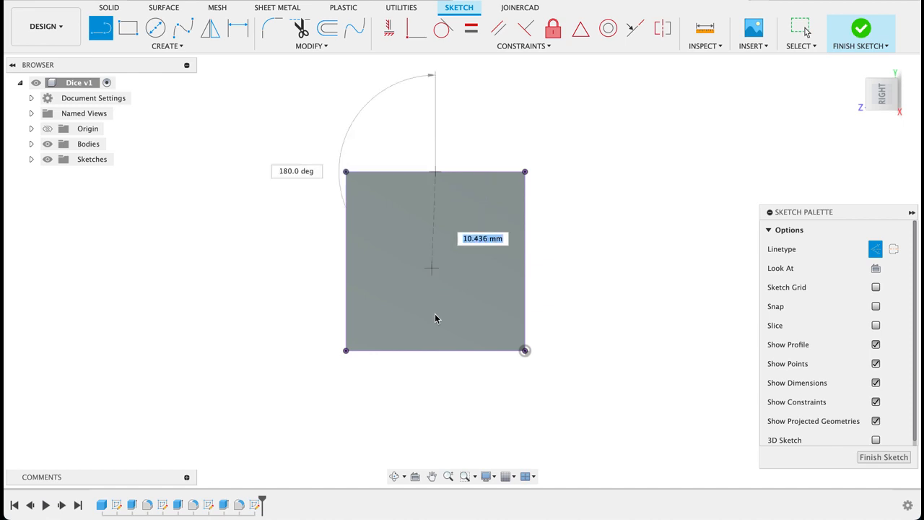
click(435, 352)
click(435, 351)
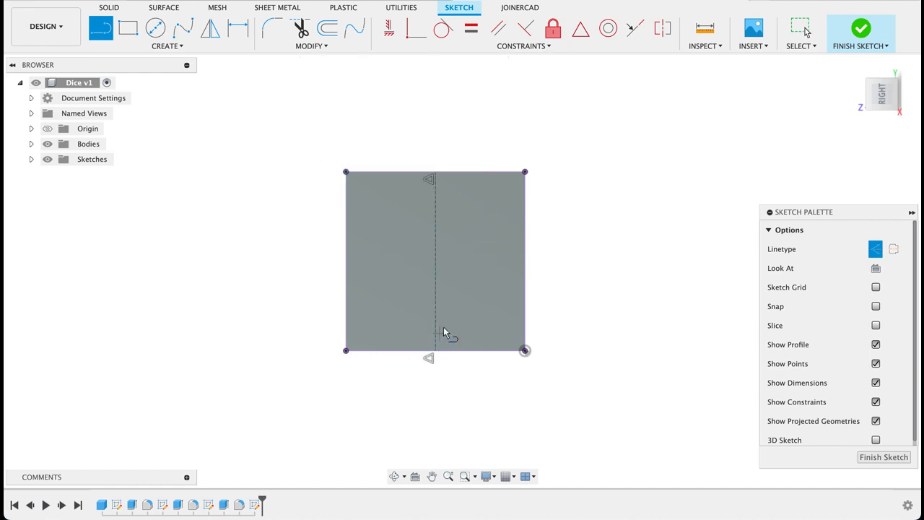
Draw two full-height vertical construction lines, one about 3 mm to each side of the vertical centre line
click(473, 174)
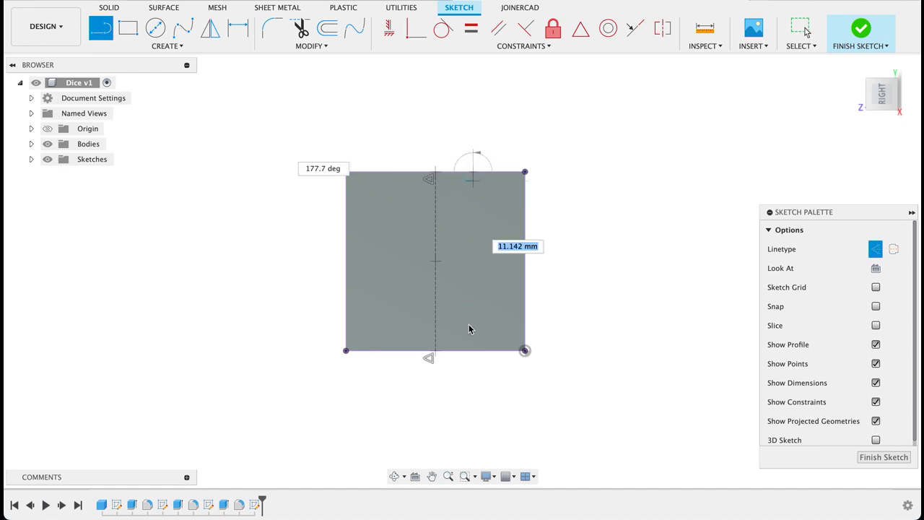
double_click(472, 350)
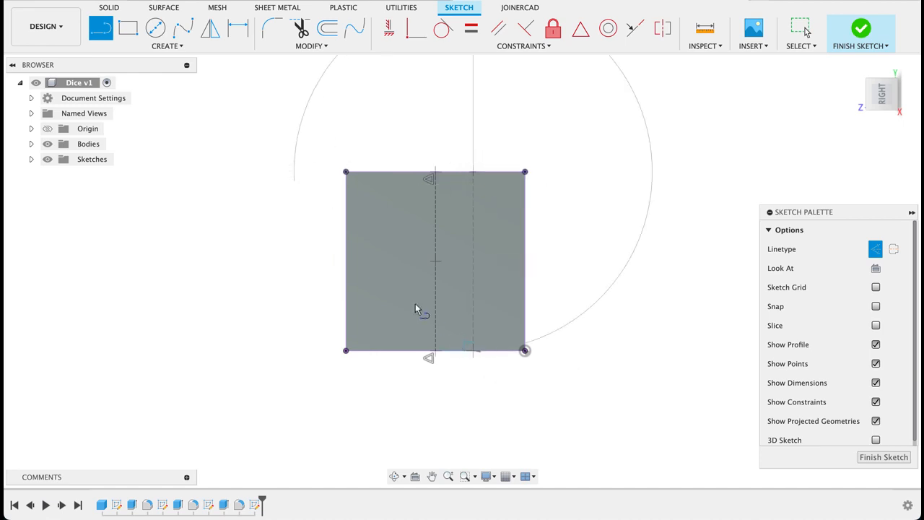
click(395, 172)
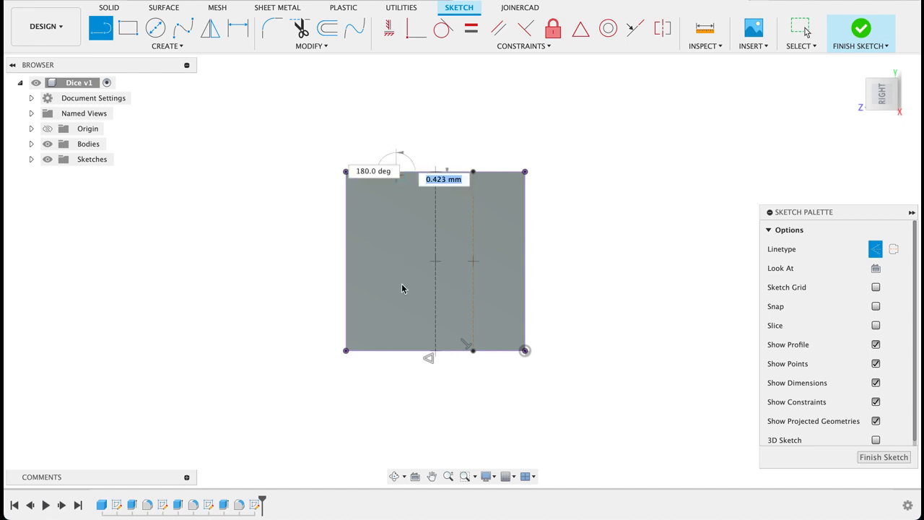
double_click(395, 352)
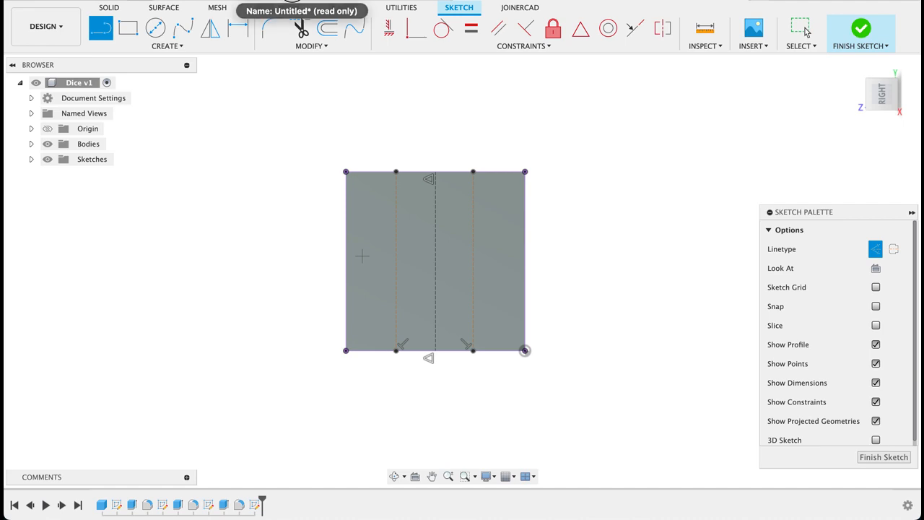
Check the pip spacing in the reference drawing and dimension the right construction line 2.5 mm from the vertical centre line
click(302, 0)
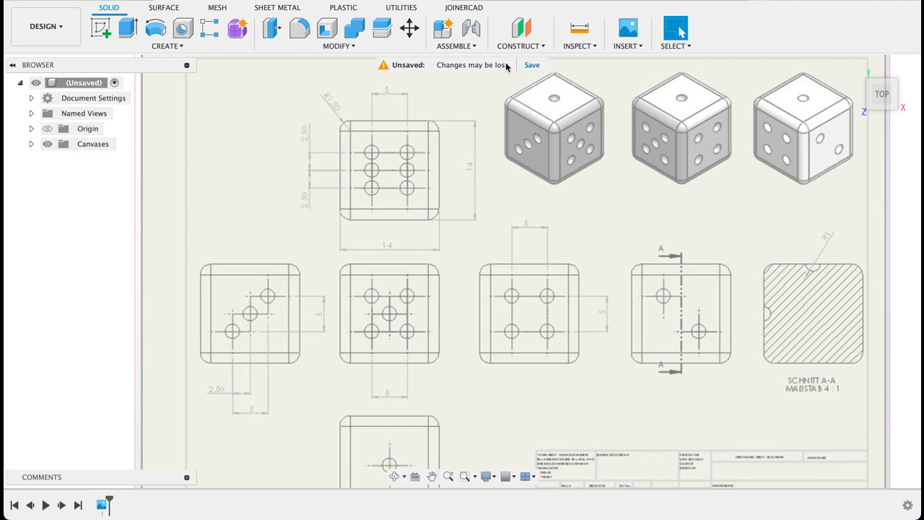
click(505, 0)
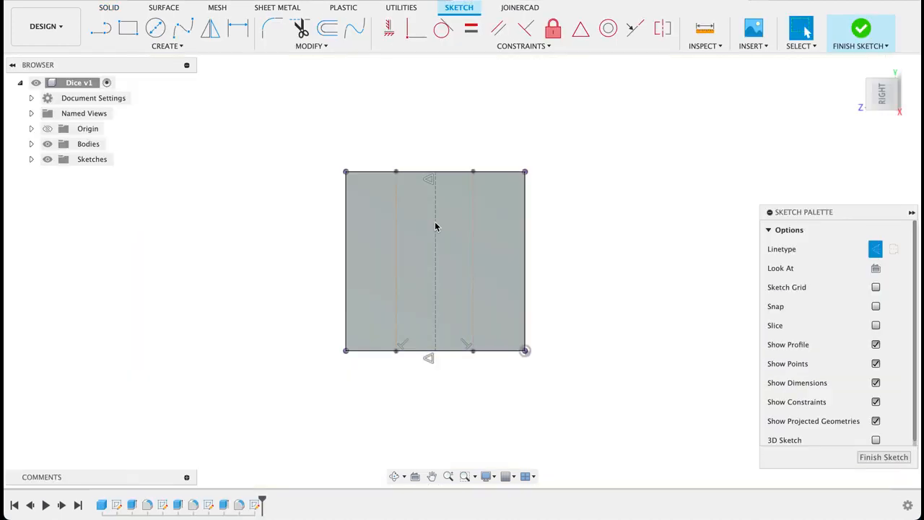
key(d)
click(473, 222)
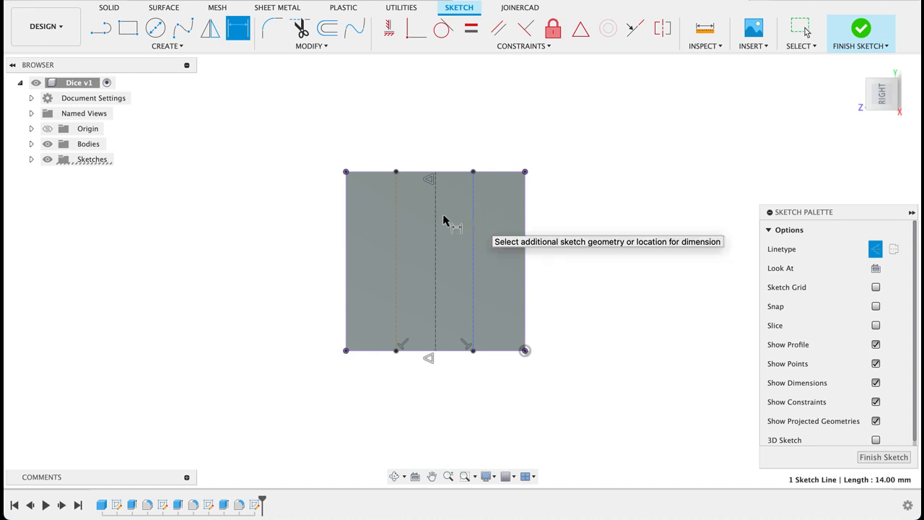
click(436, 181)
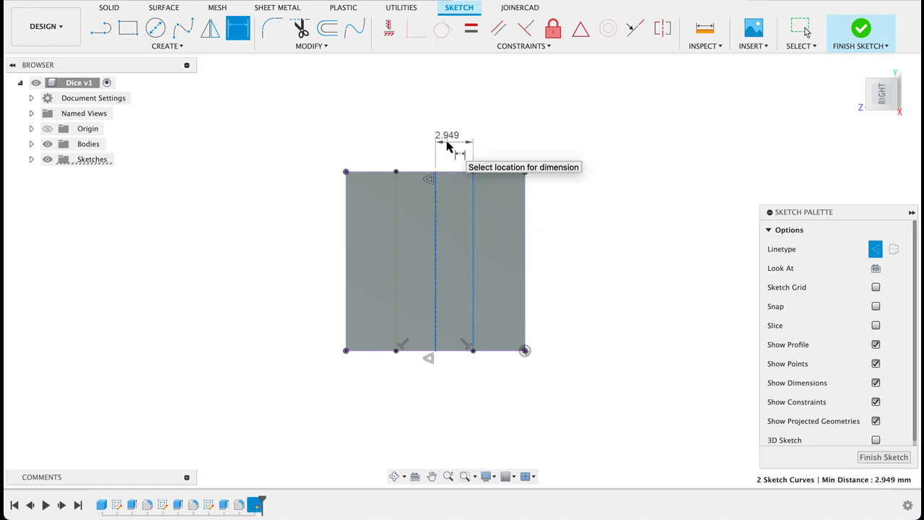
click(448, 141)
text(2.5)
key(Return)
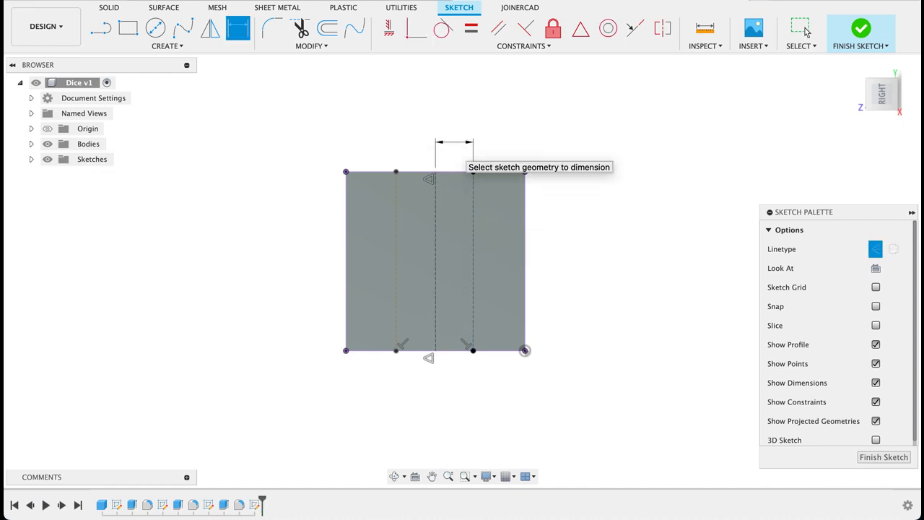
Dimension the distance between the two outer vertical construction lines as 5 mm
click(396, 226)
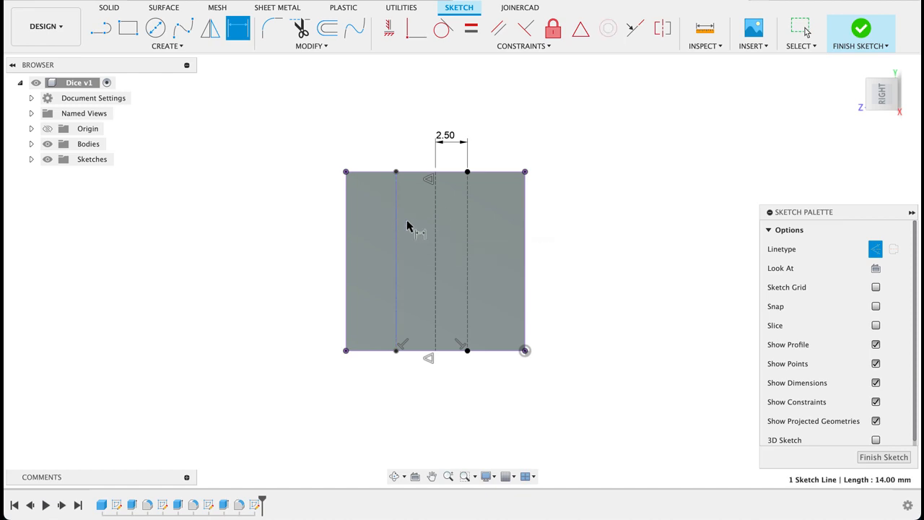
click(468, 230)
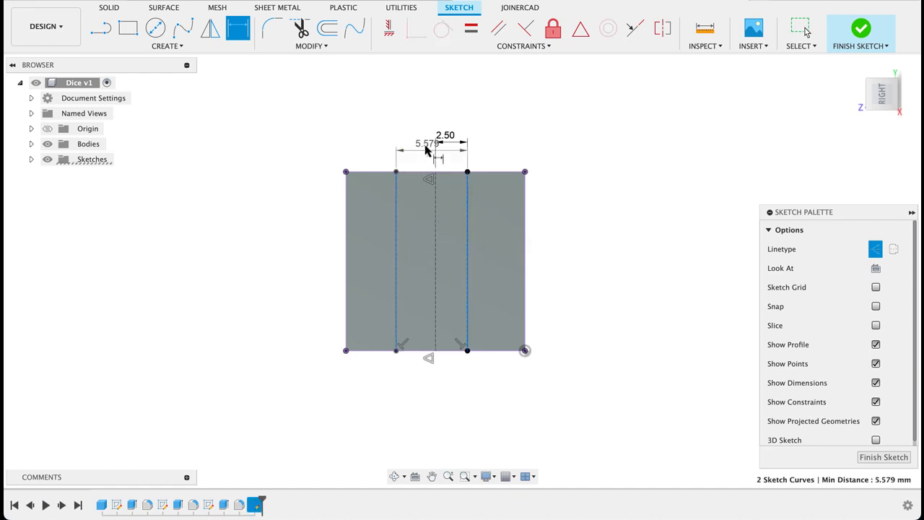
click(426, 128)
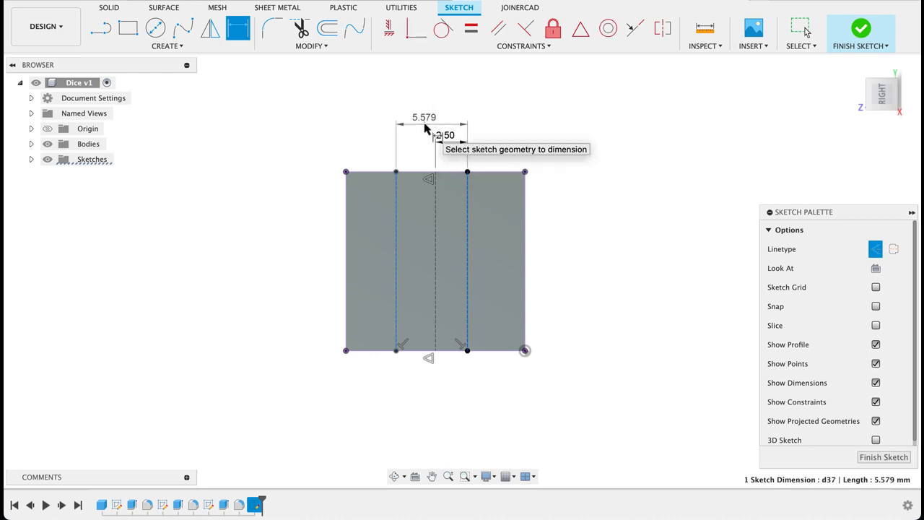
text(5)
key(Return)
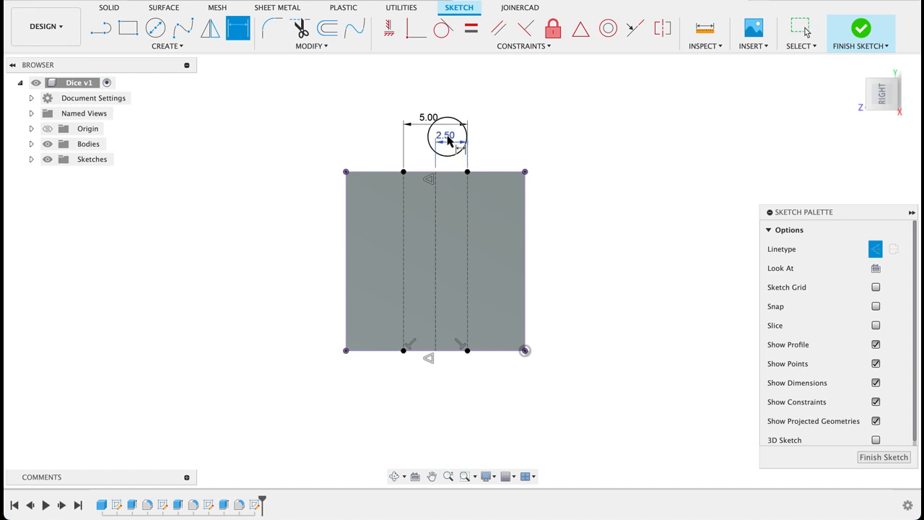
Set the distance between the vertical centre line and the right construction line to 1 mm
double_click(448, 139)
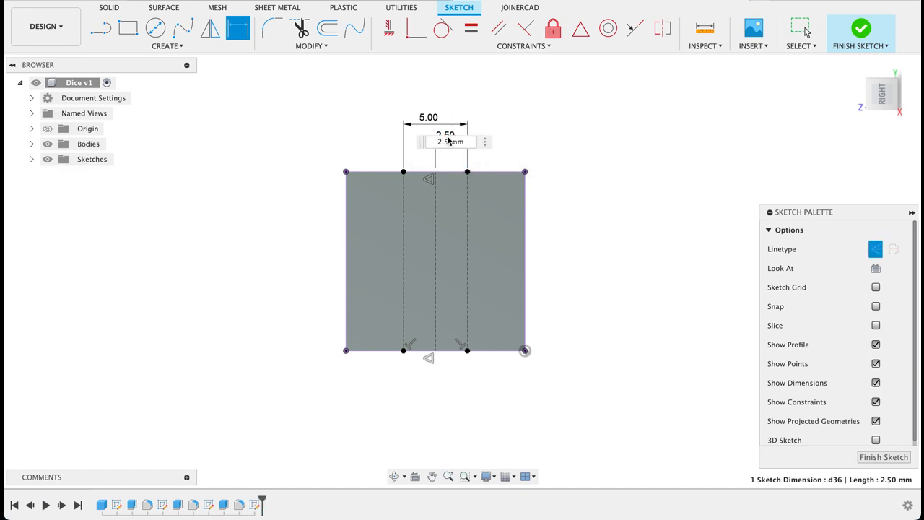
text(1)
key(Return)
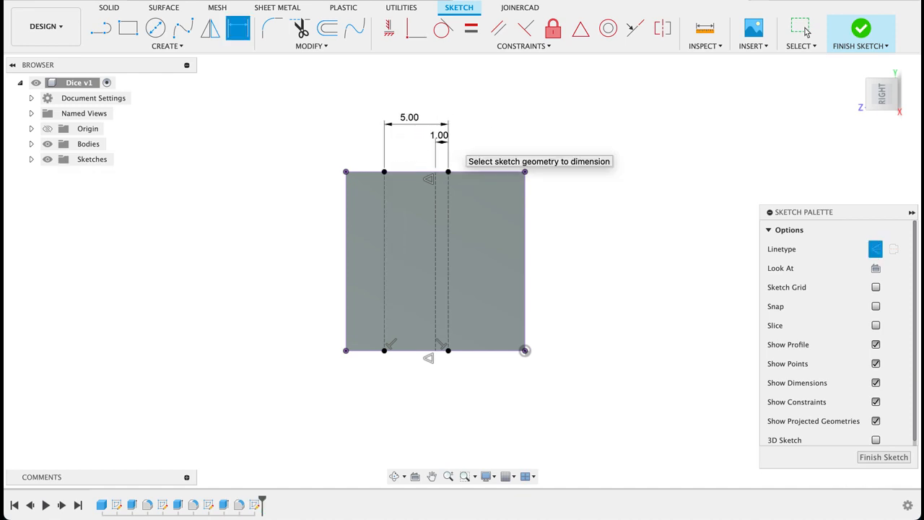
click(806, 32)
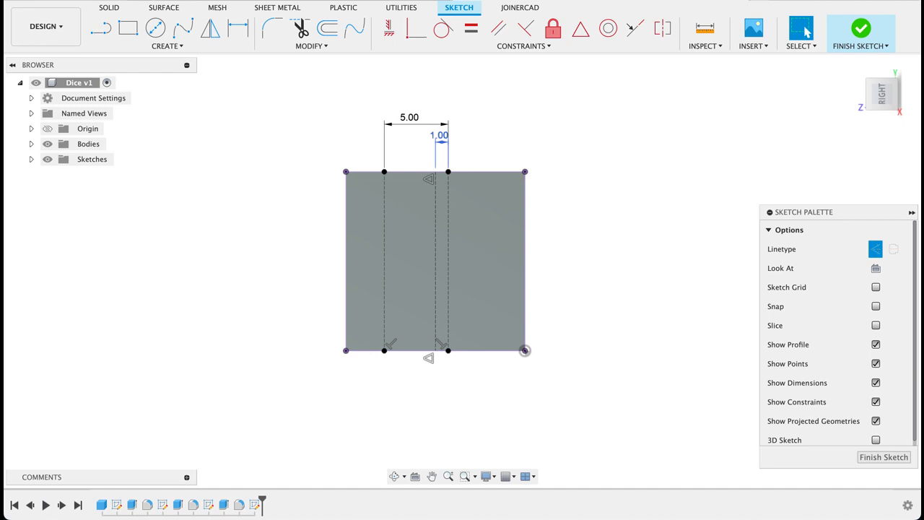
Undo the last spacing change and draw a 2 mm diameter circle on the upper part of the left vertical construction line
key(ctrl+z)
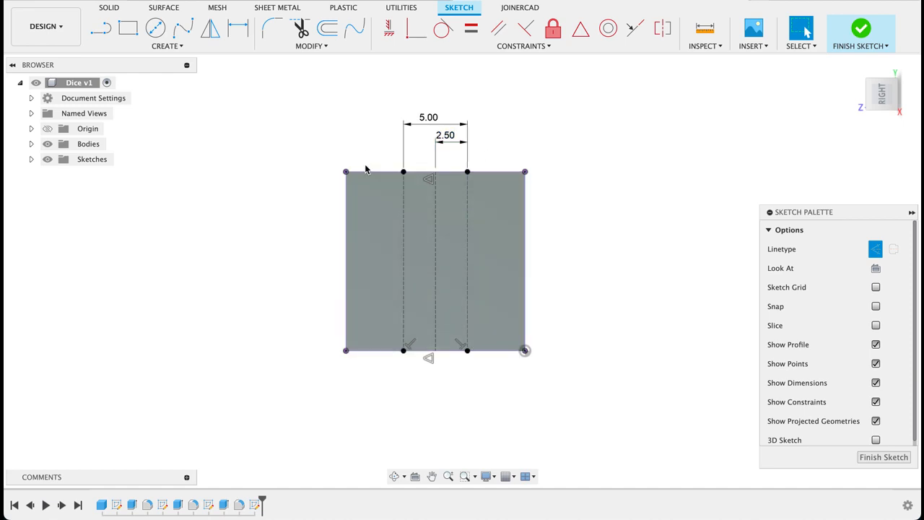
key(c)
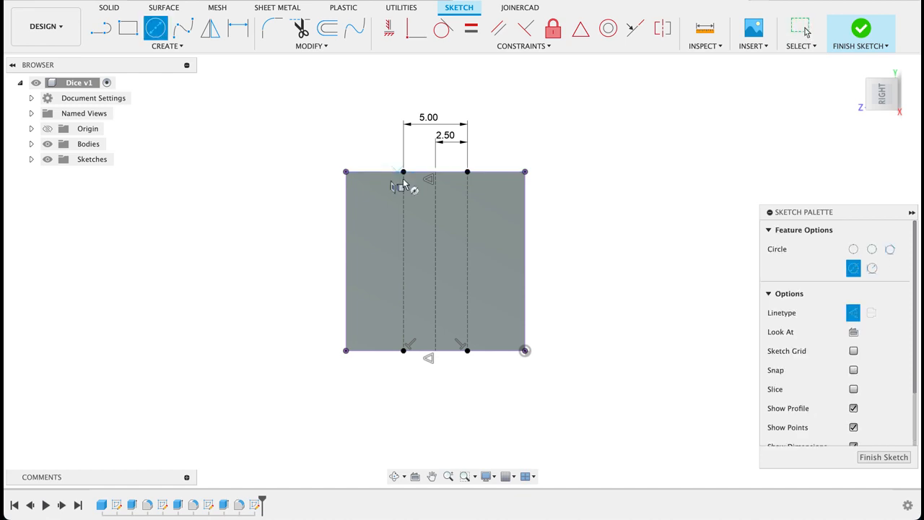
click(403, 228)
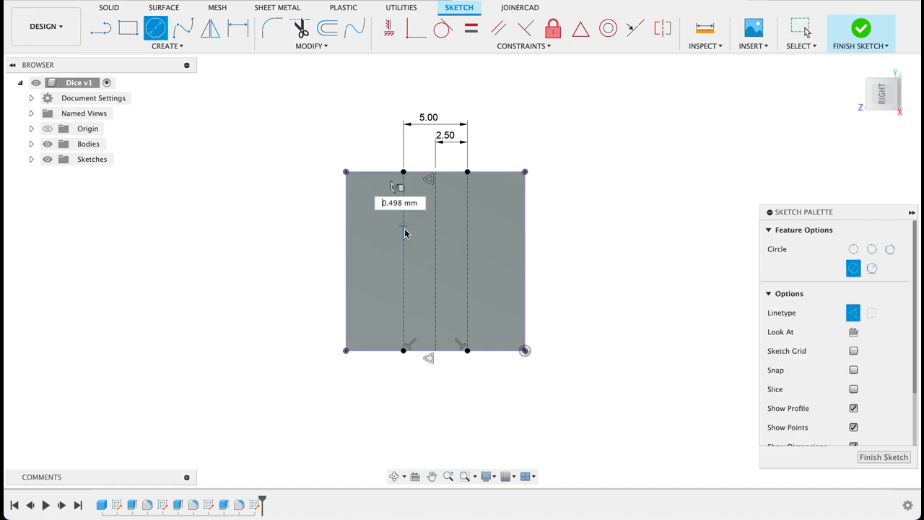
click(852, 313)
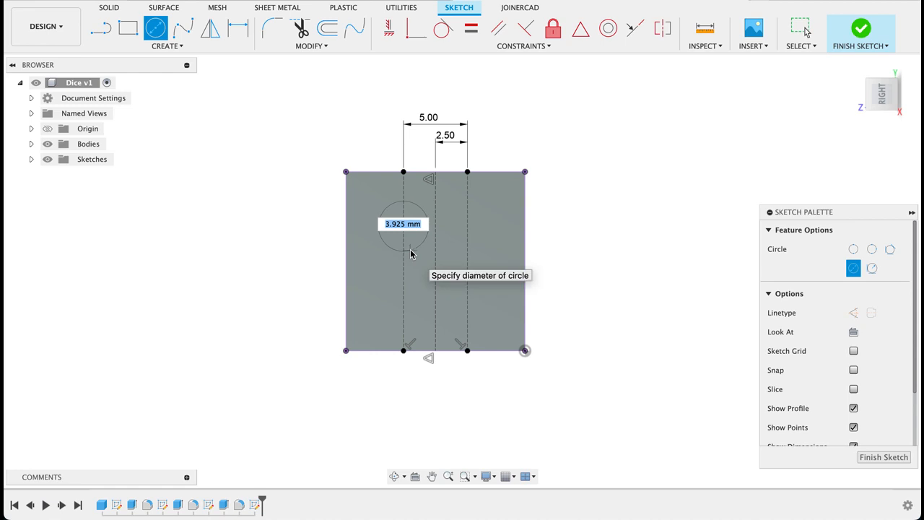
text(3)
key(Return)
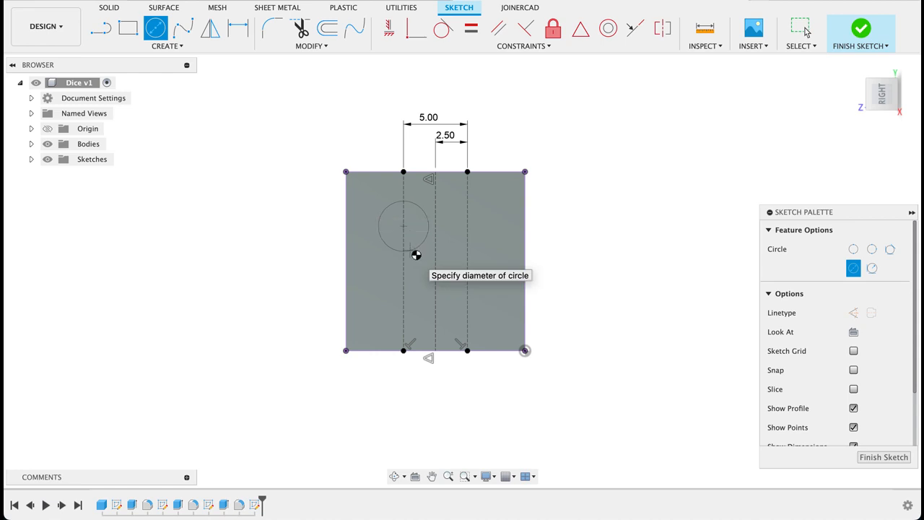
key(Escape)
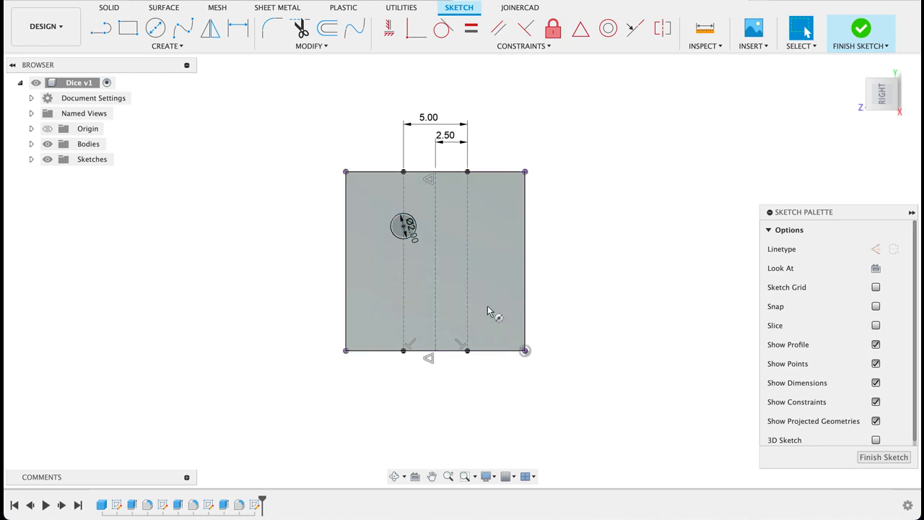
Draw a 2 mm diameter circle on the lower part of the left vertical construction line
key(c)
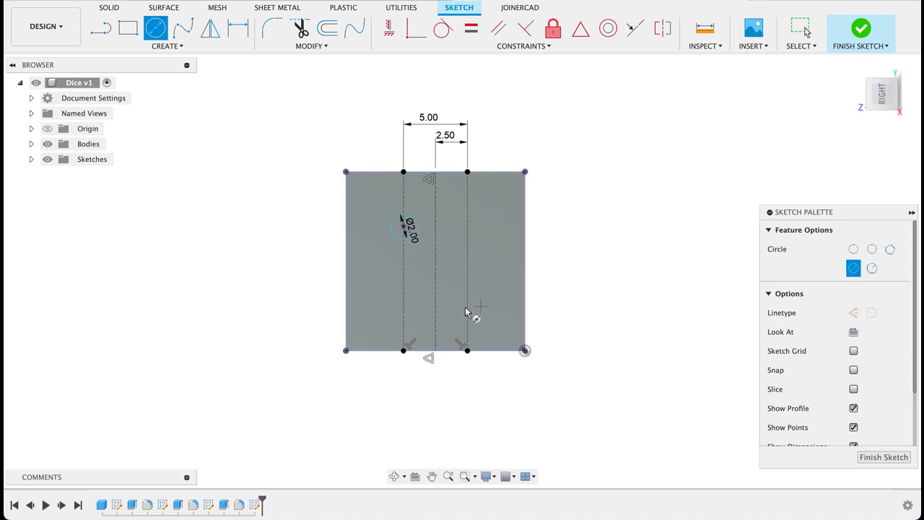
click(403, 310)
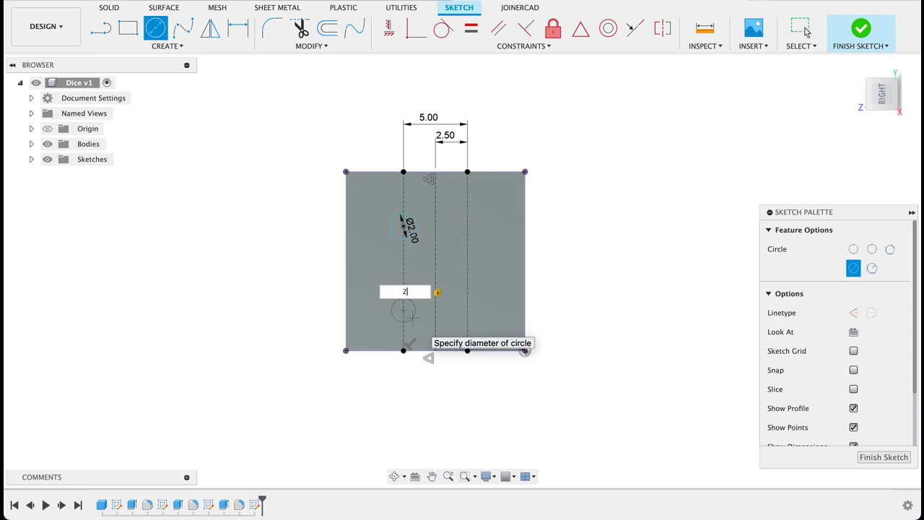
click(807, 32)
Draw two 2 mm diameter circles on the right vertical construction line, one roughly level with each left circle
key(c)
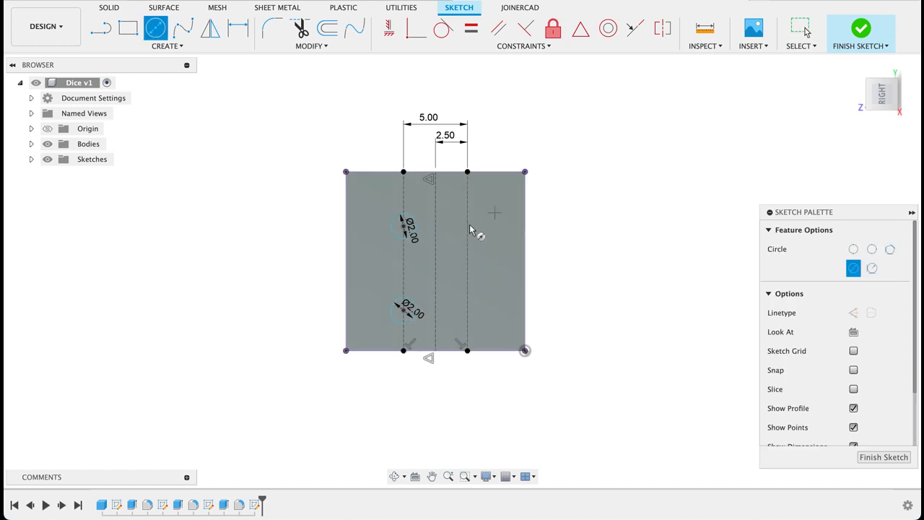
click(468, 225)
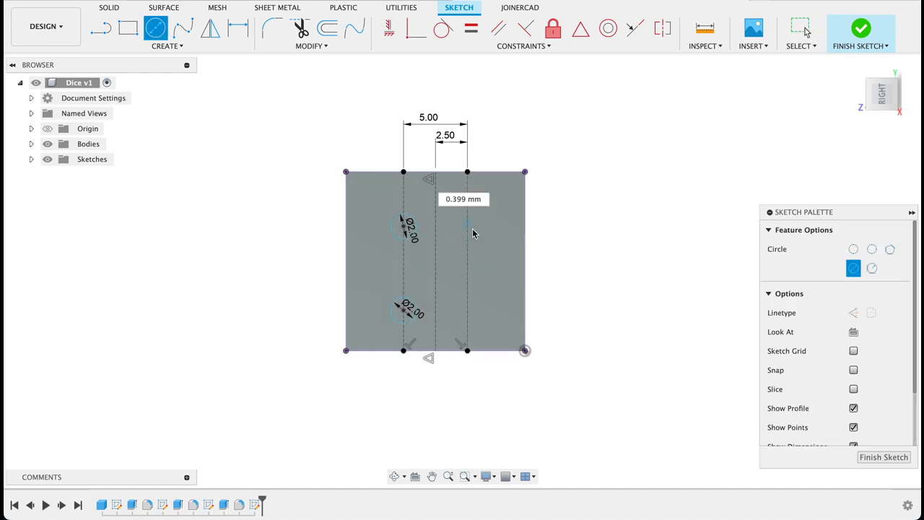
text(2)
click(806, 32)
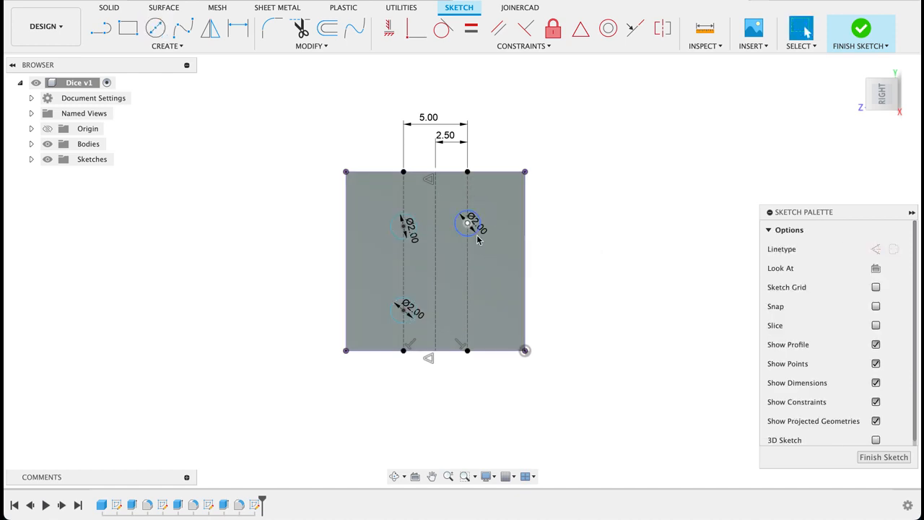
key(c)
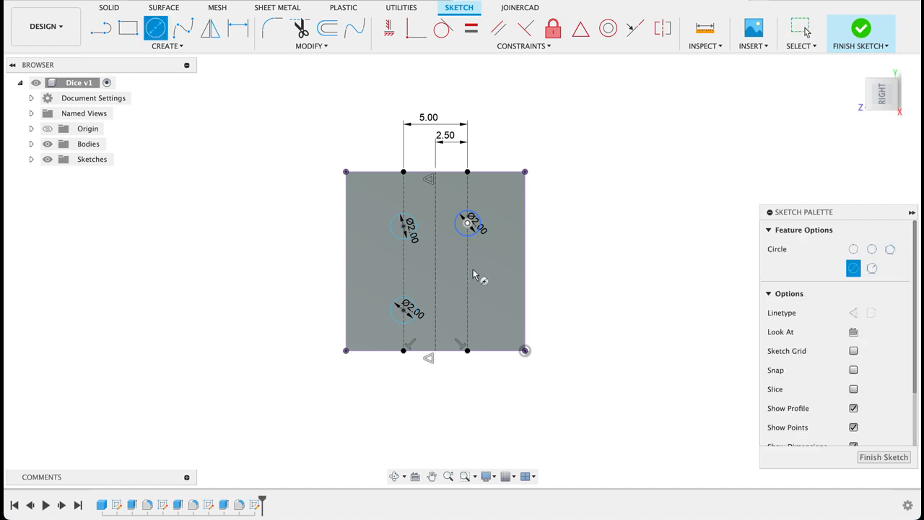
click(467, 311)
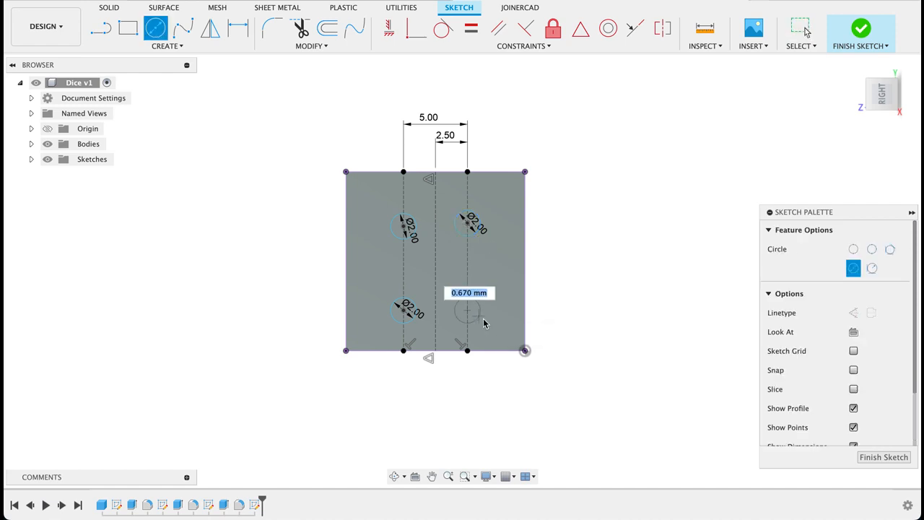
text(2)
key(Return)
key(Escape)
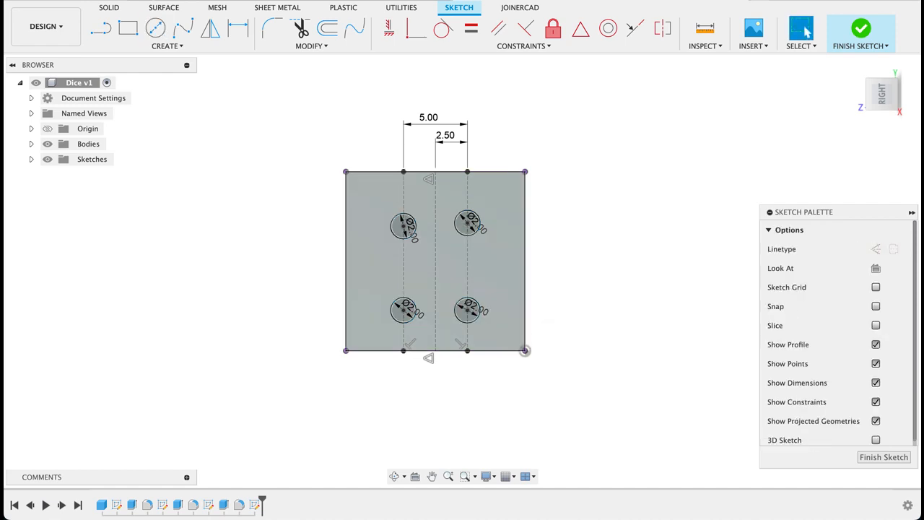
Align the centres of the upper circle pair and of the lower circle pair with Horizontal/Vertical constraints
click(397, 31)
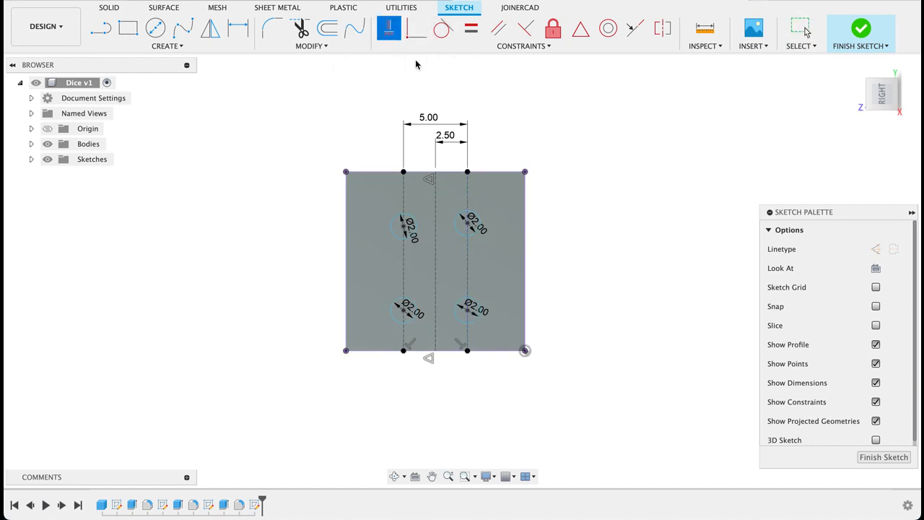
click(467, 223)
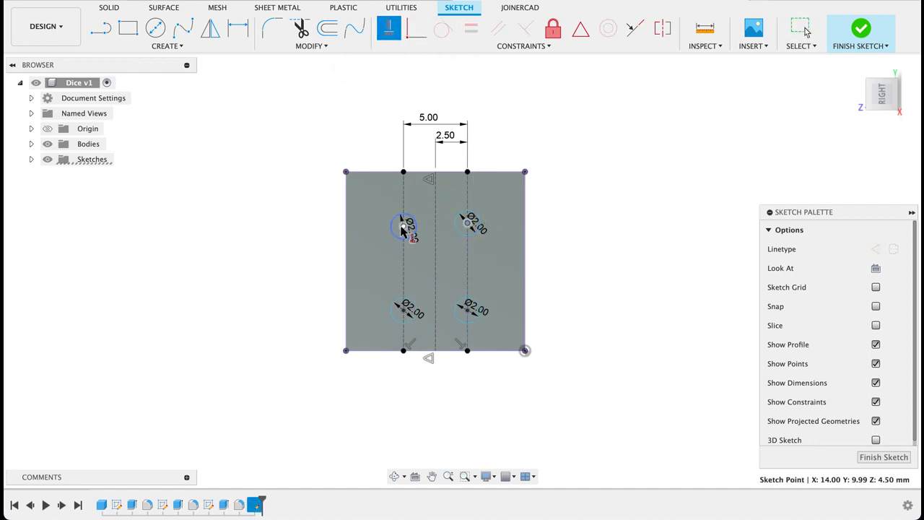
click(402, 228)
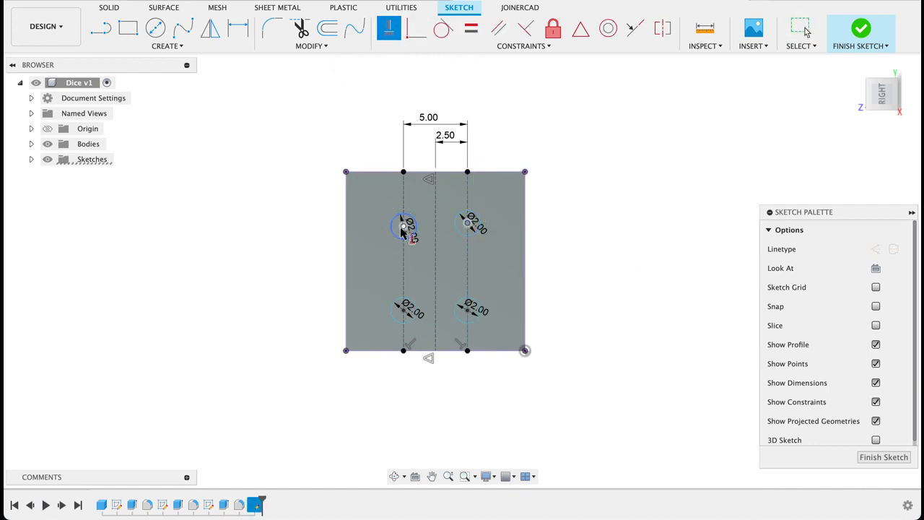
click(468, 311)
click(403, 309)
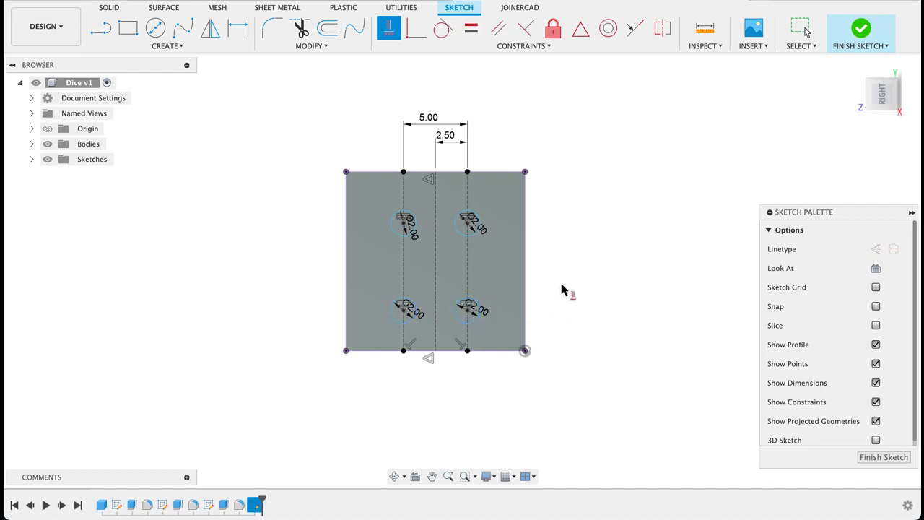
Dimension the vertical distance between the centres of the two right circles as 5 mm
key(d)
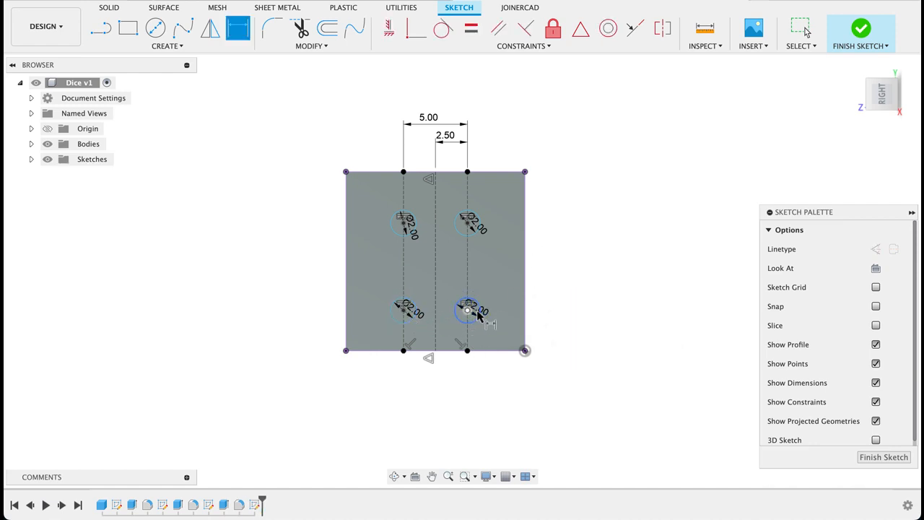
click(467, 310)
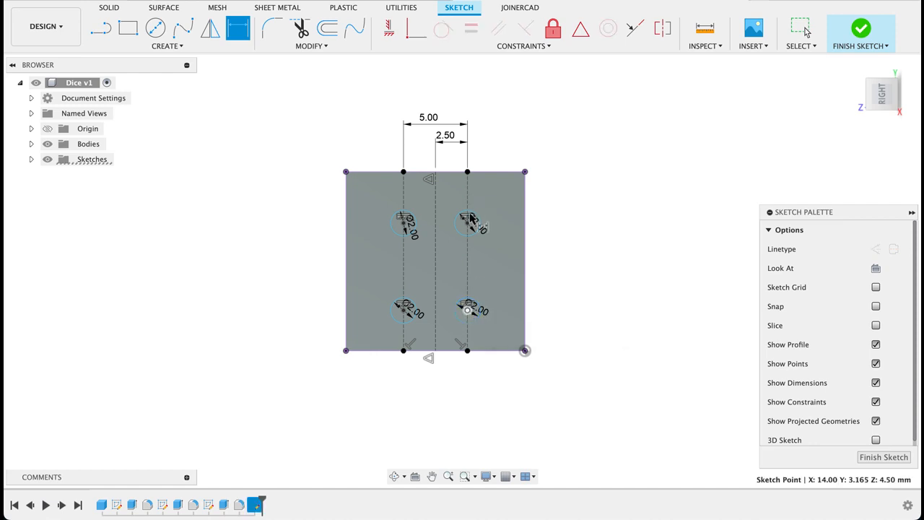
click(467, 223)
click(576, 254)
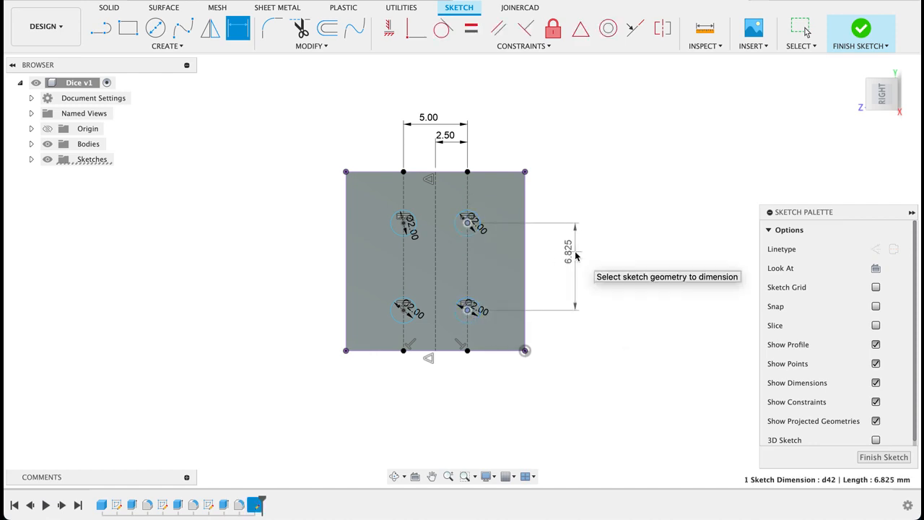
text(5)
key(Return)
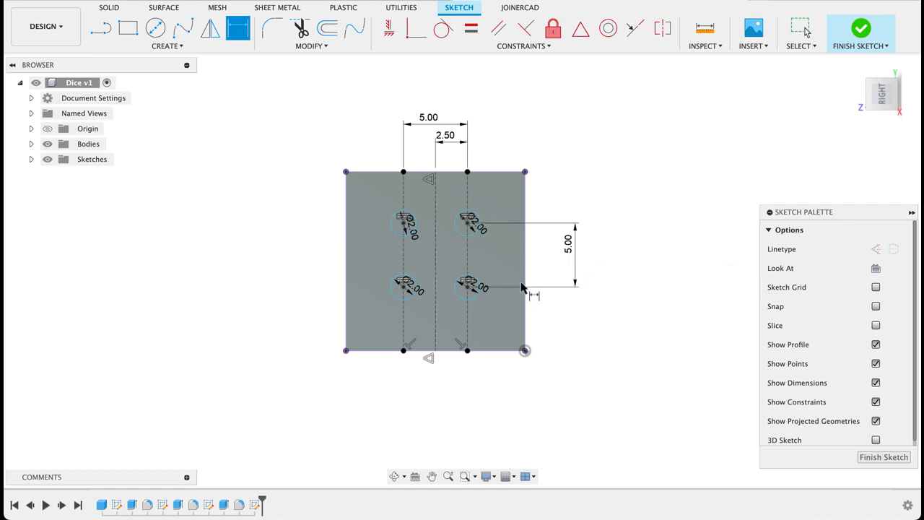
Draw a horizontal construction line across the face from the midpoint of the left edge to the right edge
click(104, 28)
click(876, 249)
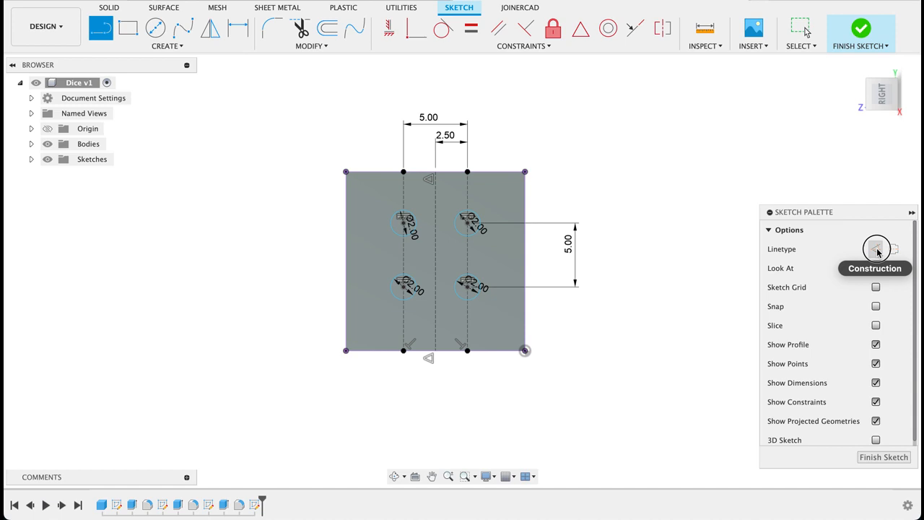
click(347, 265)
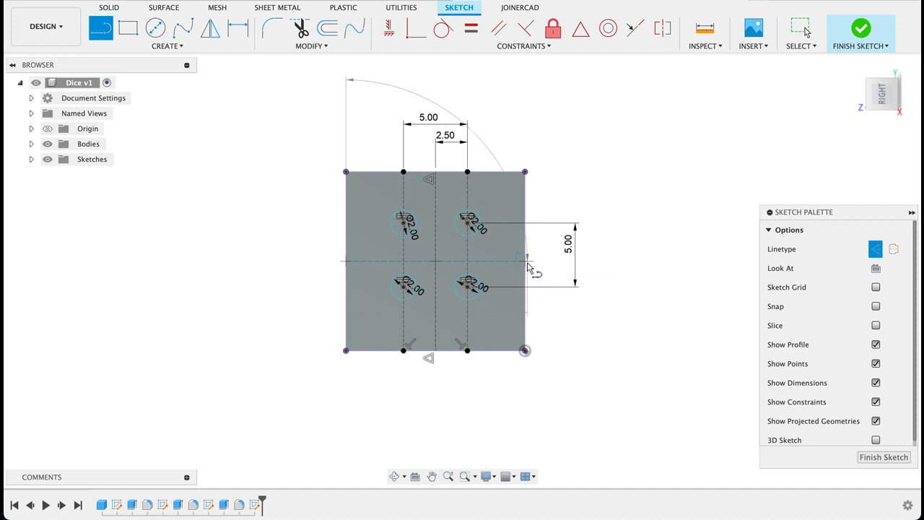
click(527, 262)
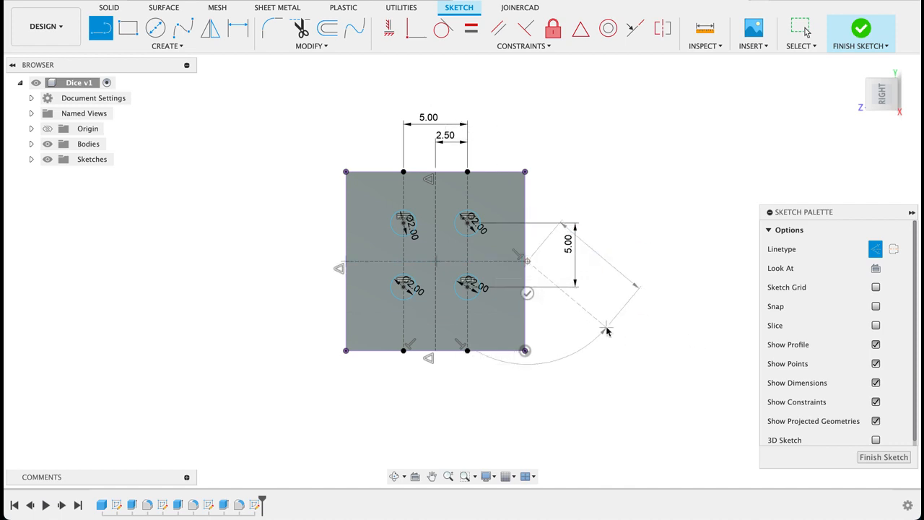
key(Escape)
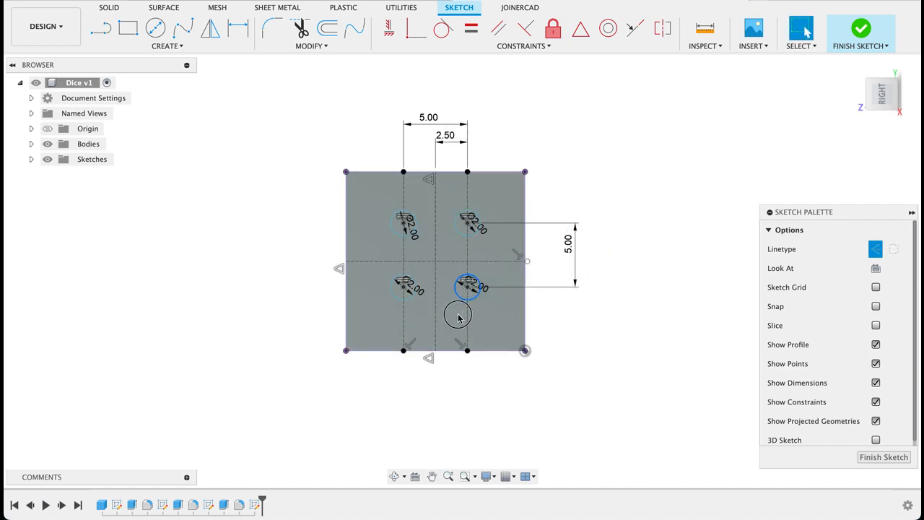
Move the circles down and dimension the lower right circle's centre 2.5 mm below the horizontal construction line
click(462, 295)
drag(462, 284, 462, 314)
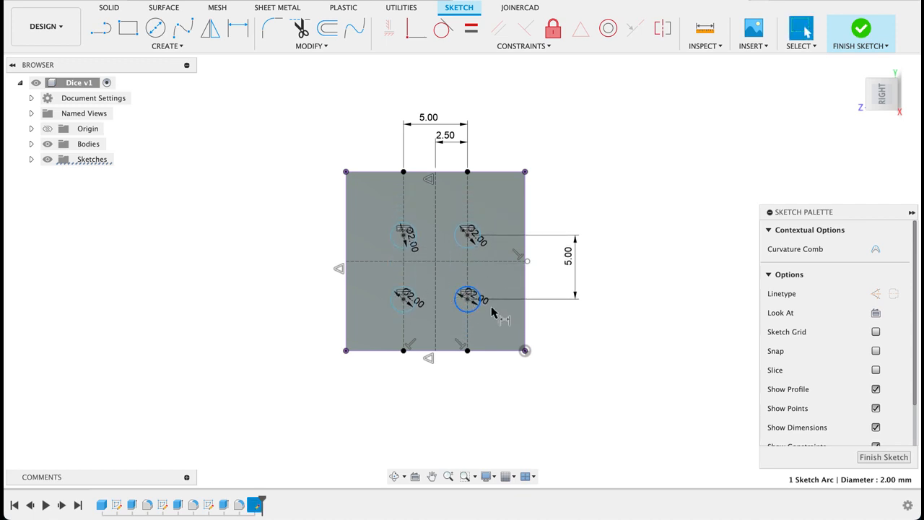
key(d)
click(468, 261)
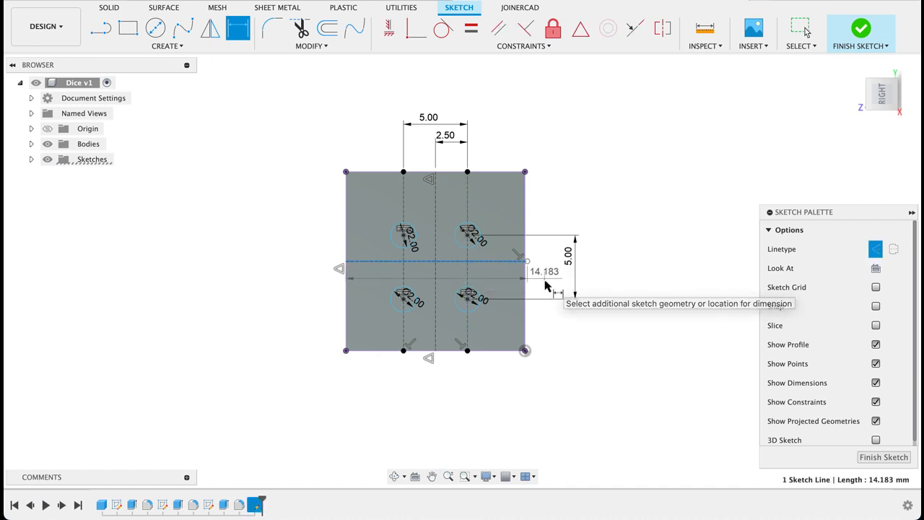
click(468, 300)
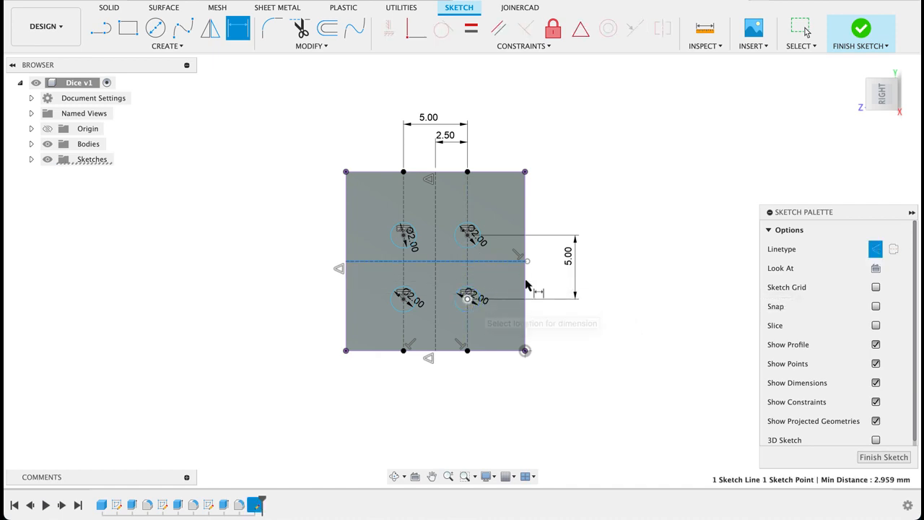
click(550, 287)
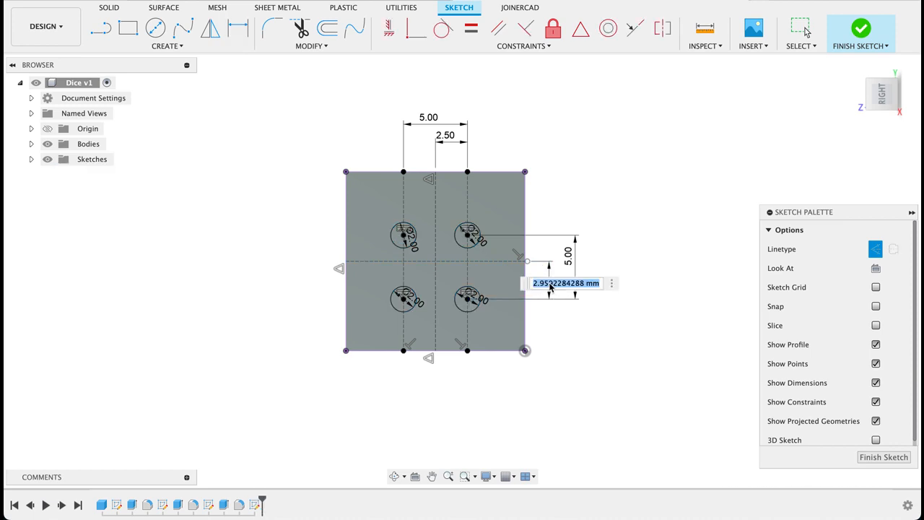
text(2.5)
key(Return)
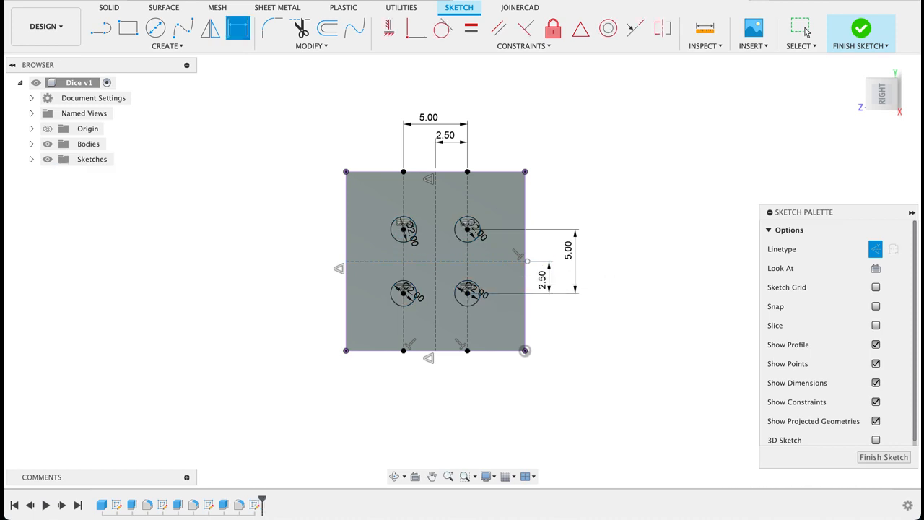
Finish the sketch and extrude the four circle profiles -1 mm as a cut into the die
click(875, 456)
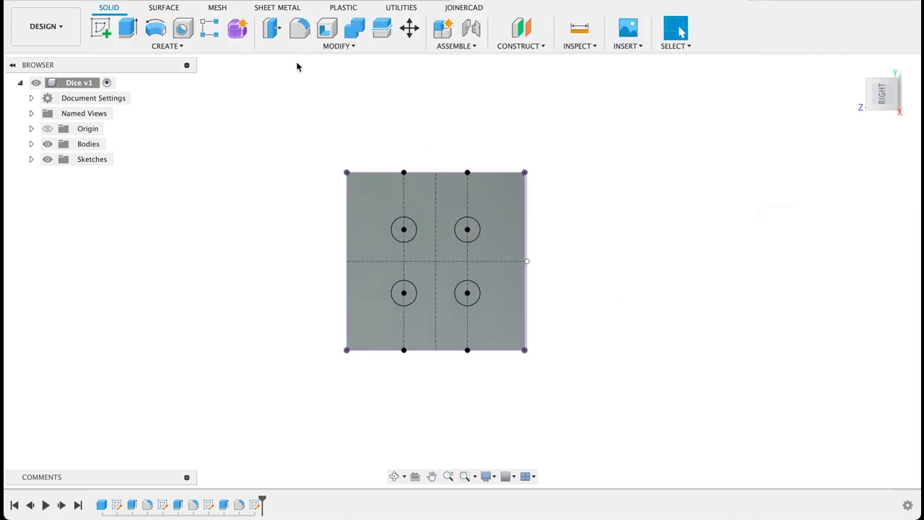
click(128, 28)
click(396, 231)
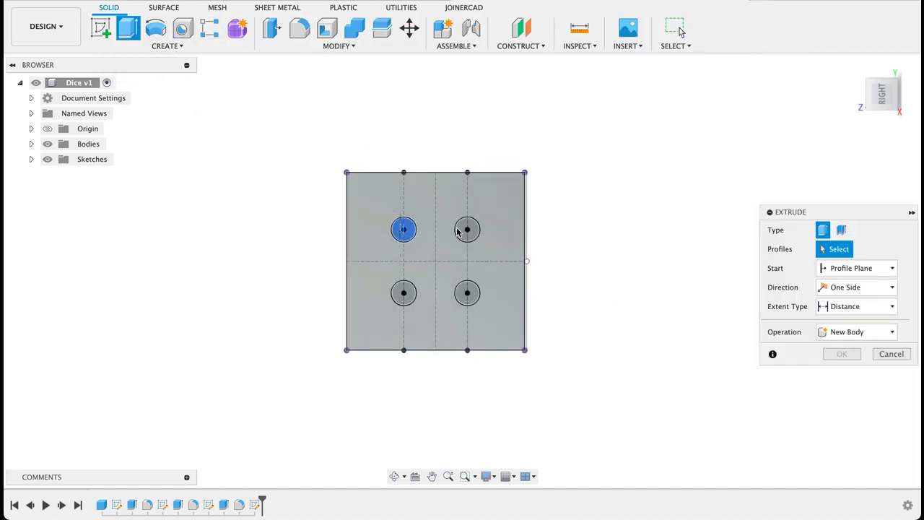
click(468, 234)
click(467, 303)
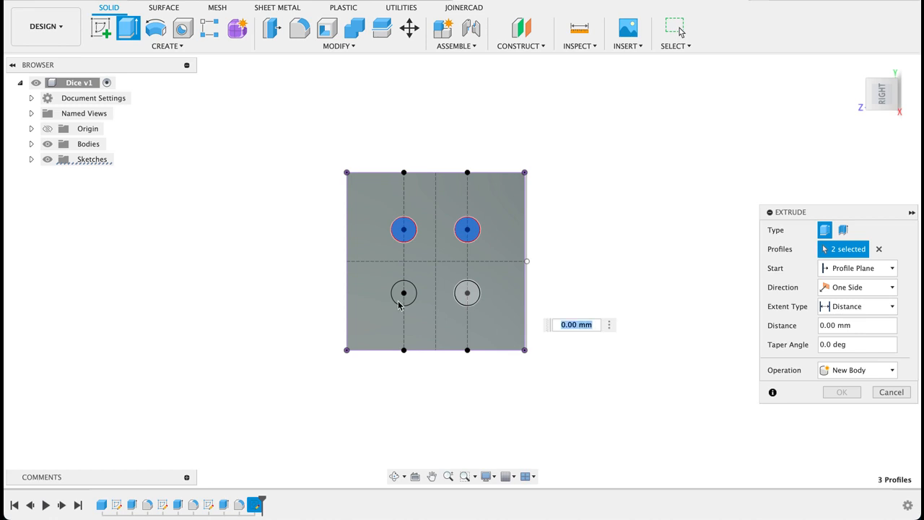
click(399, 303)
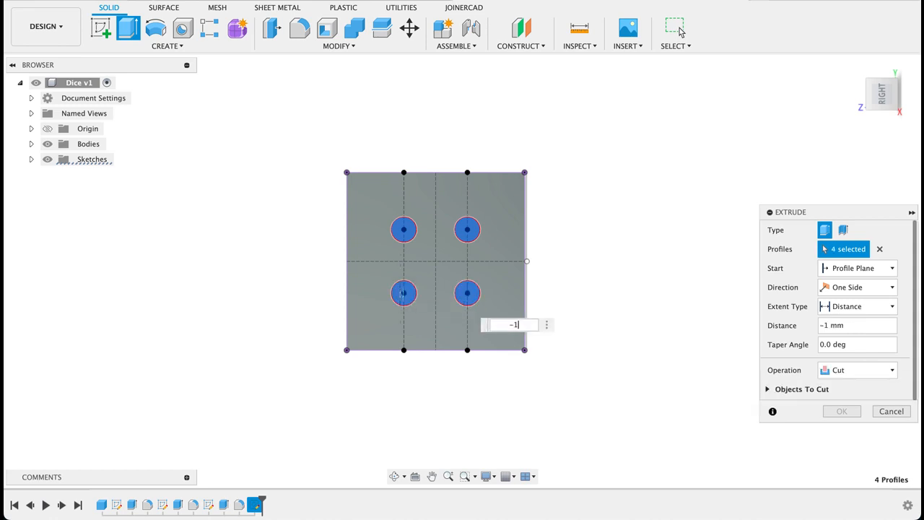
click(838, 411)
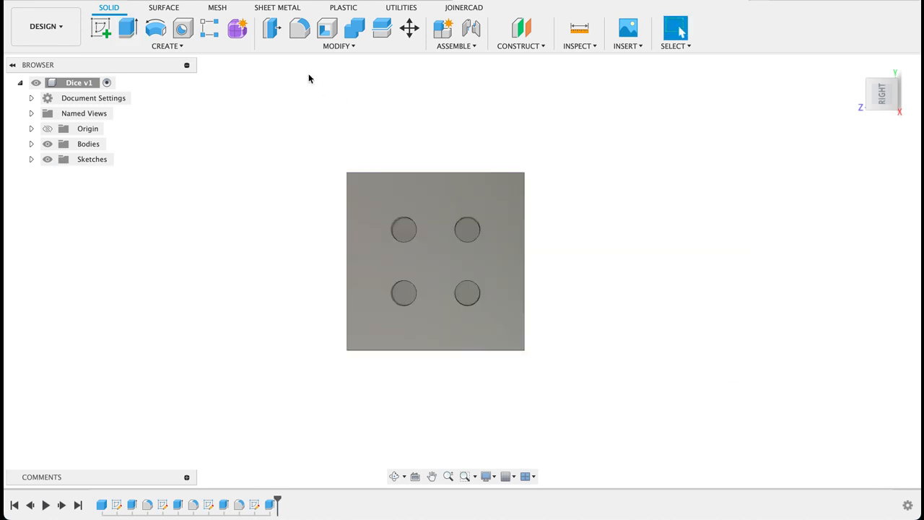
Fillet the floor faces of the four pip holes with a 1 mm radius
click(299, 29)
click(402, 231)
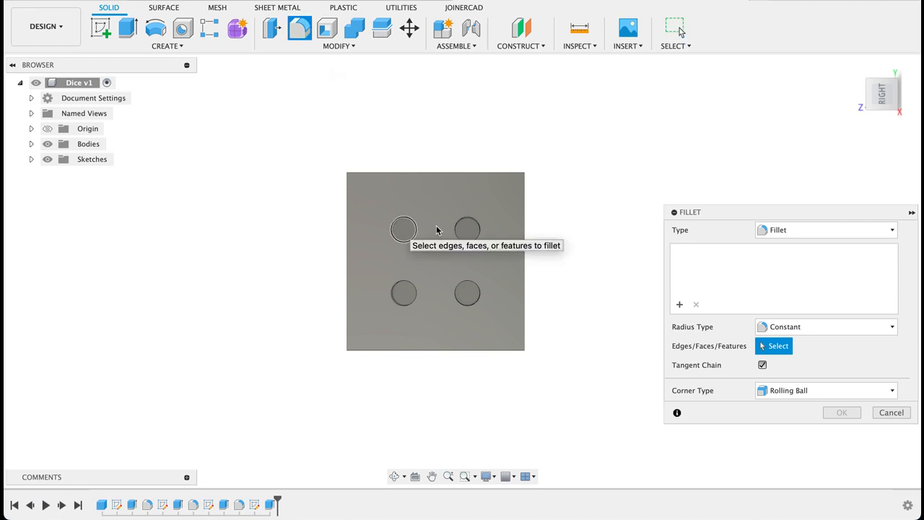
click(466, 230)
click(469, 299)
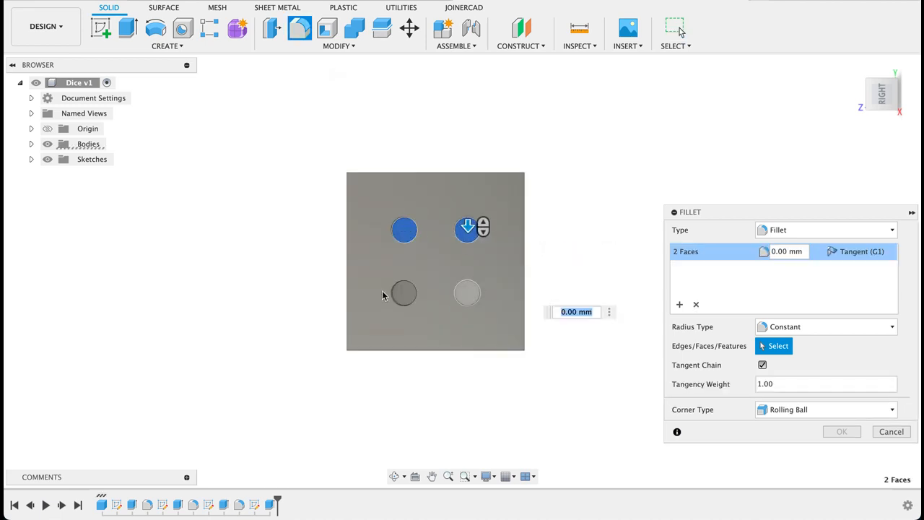
click(400, 296)
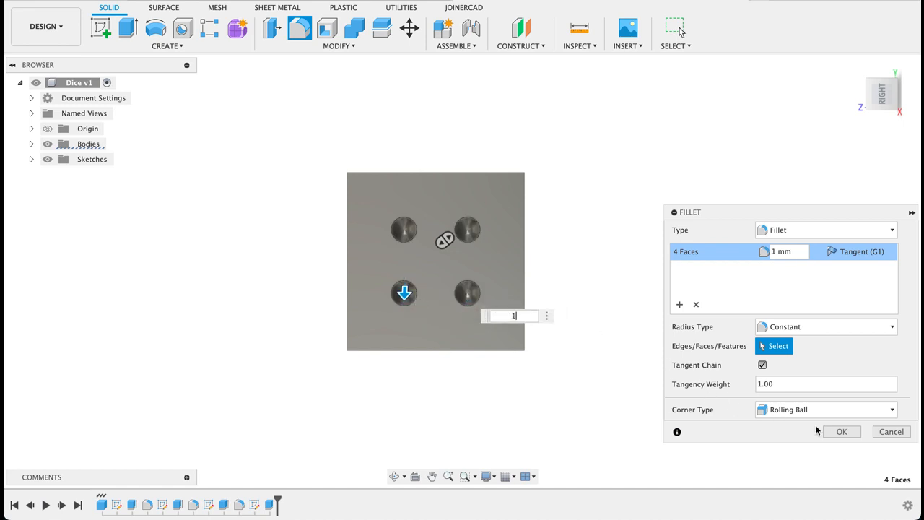
click(837, 431)
Start a sketch on the blank face on the die's bottom side and project that face into the sketch
shift+middle_drag(687, 327, 513, 294)
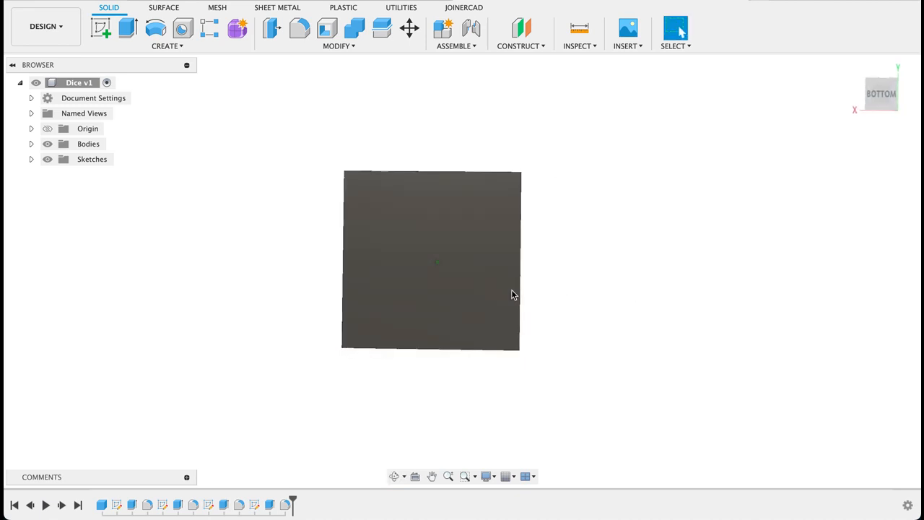
click(333, 1)
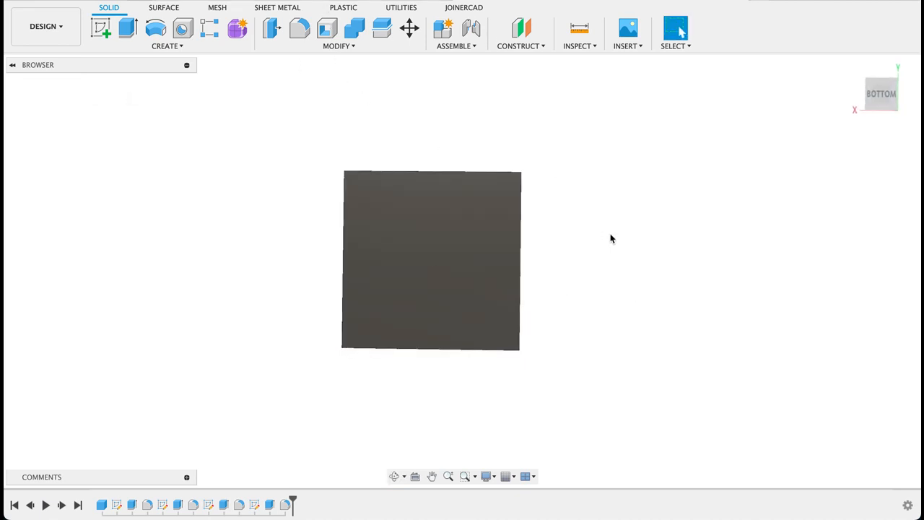
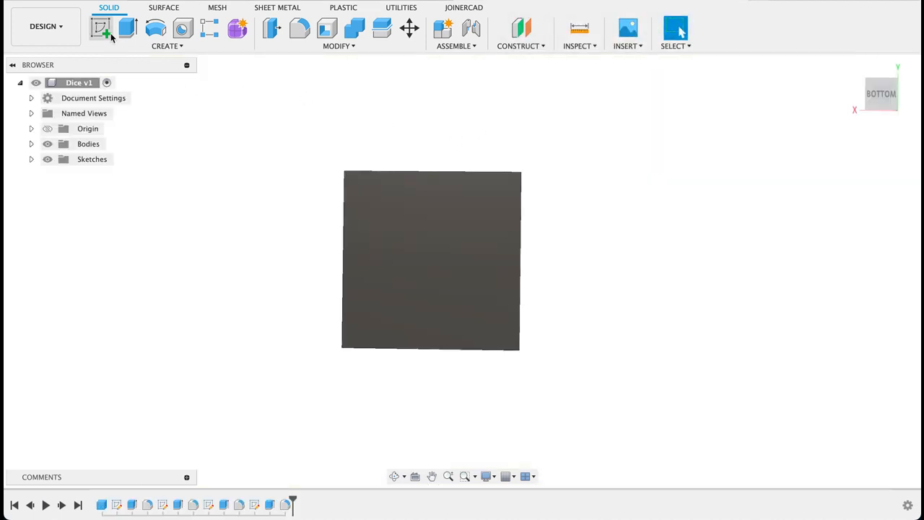
click(101, 29)
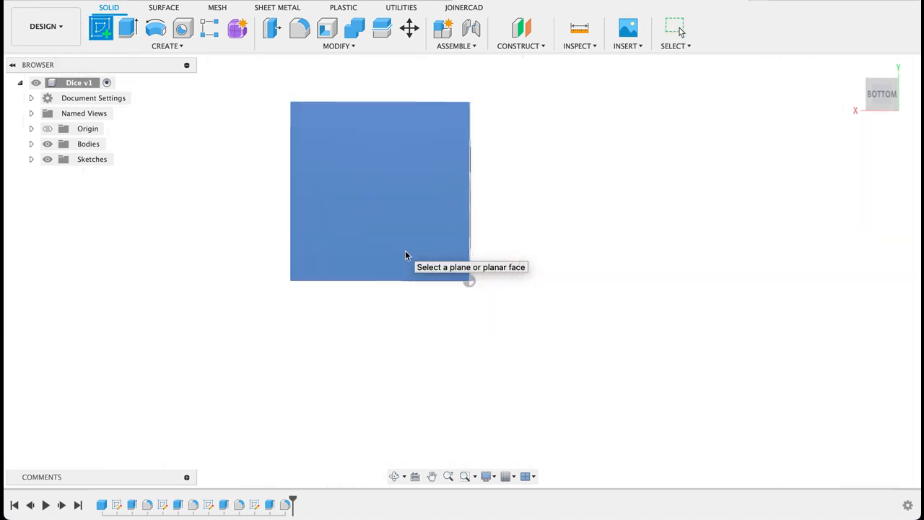
click(405, 250)
middle_drag(614, 246, 622, 254)
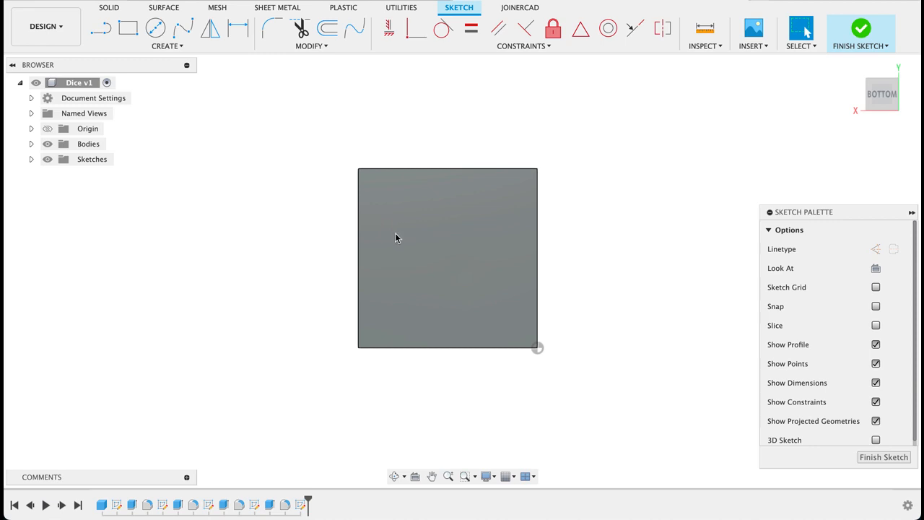
key(p)
click(441, 260)
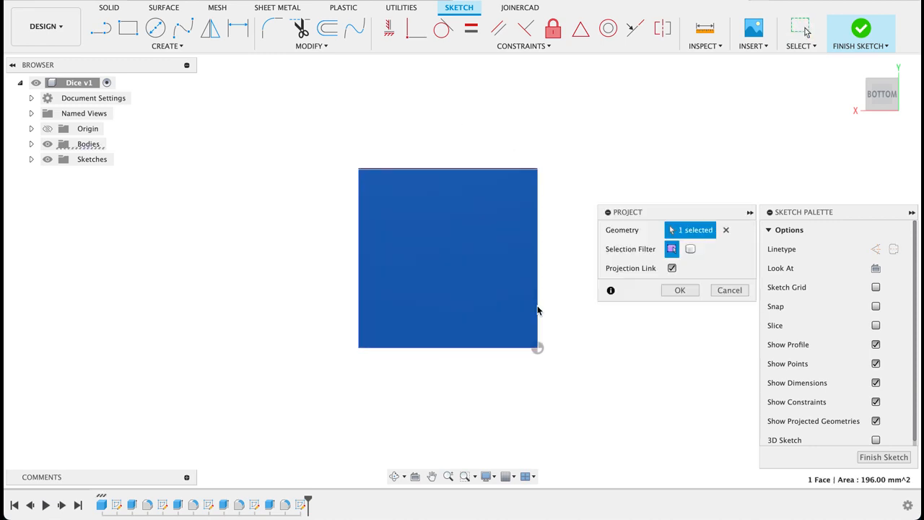
click(679, 289)
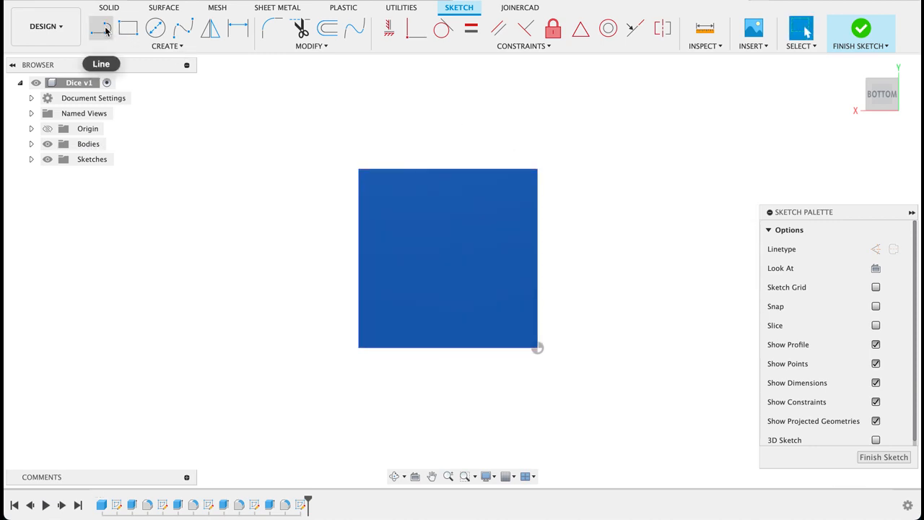
Draw construction lines diagonally from the upper left to the lower right corner and vertically between the midpoints of the upper and lower edges
click(105, 30)
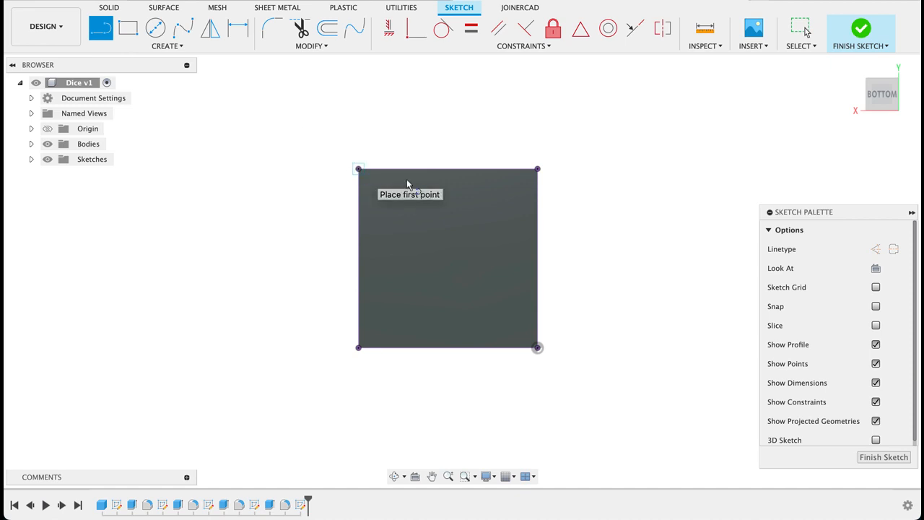
click(875, 249)
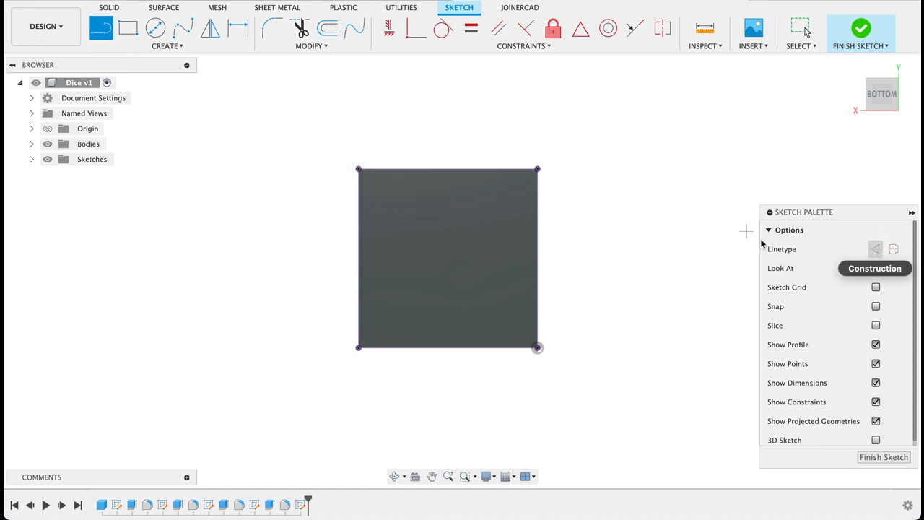
click(359, 170)
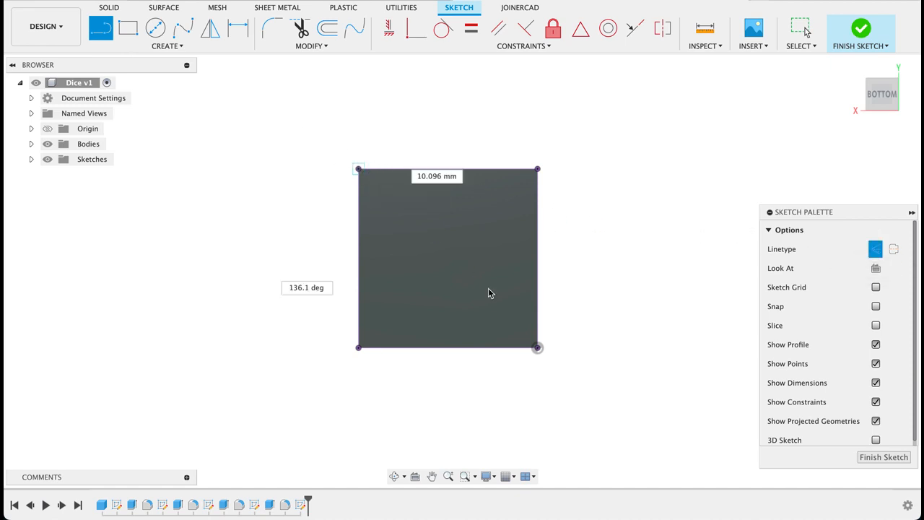
double_click(537, 348)
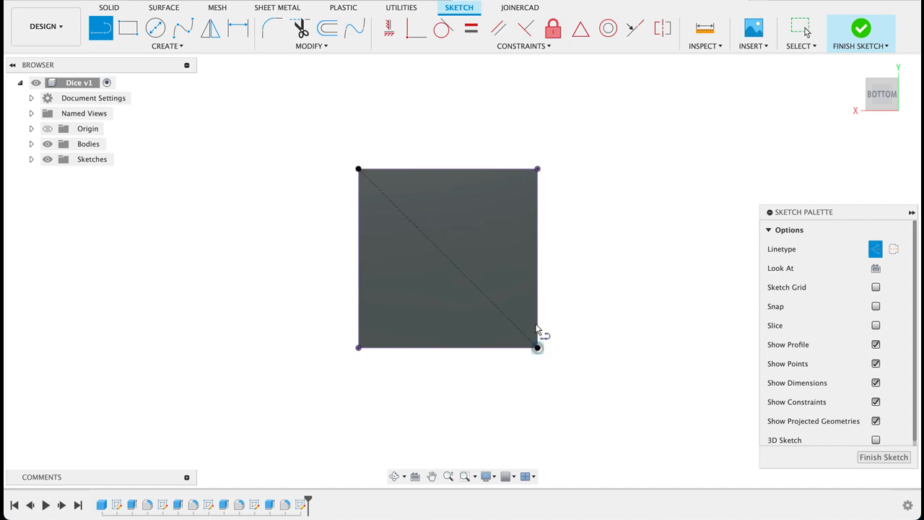
click(448, 170)
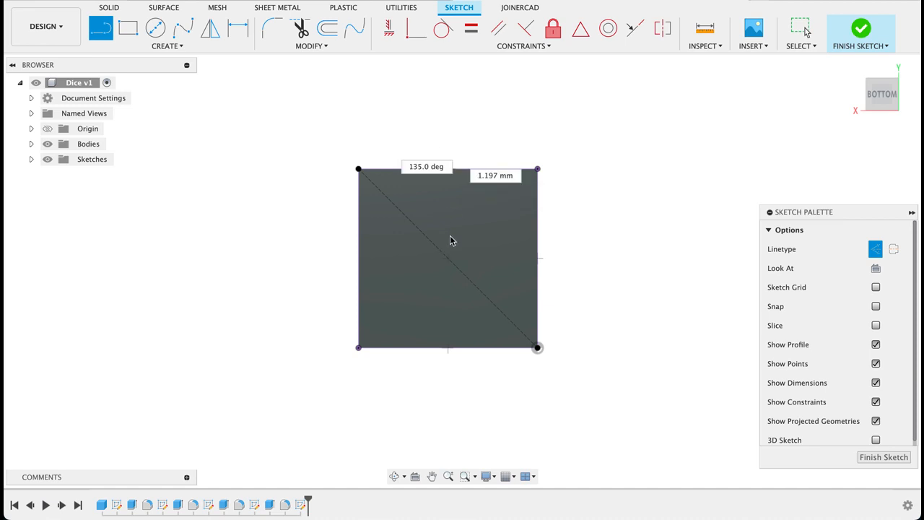
double_click(449, 349)
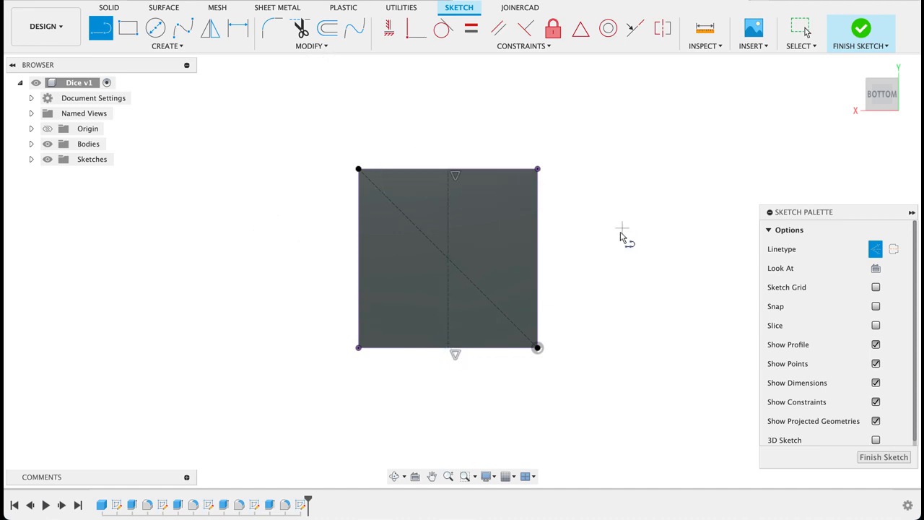
Draw a 2 mm diameter circle centred on the diagonal near the face's upper left corner
key(c)
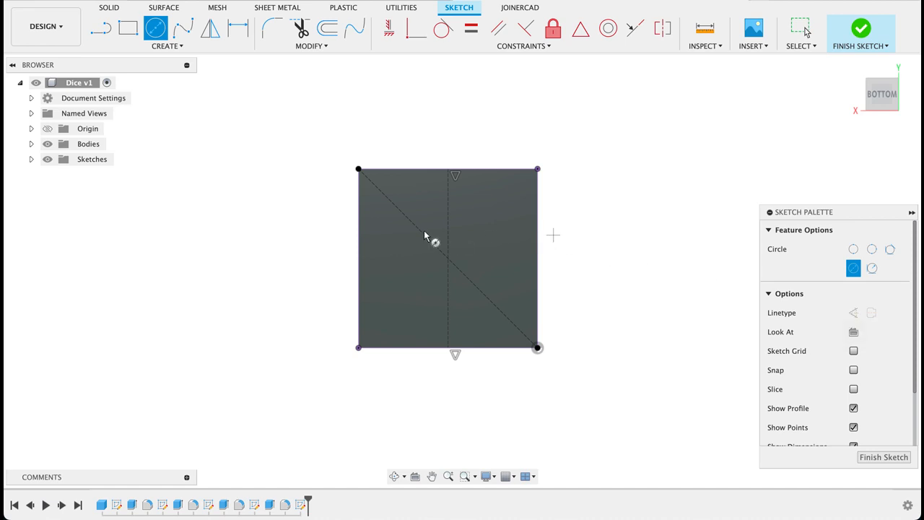
click(390, 201)
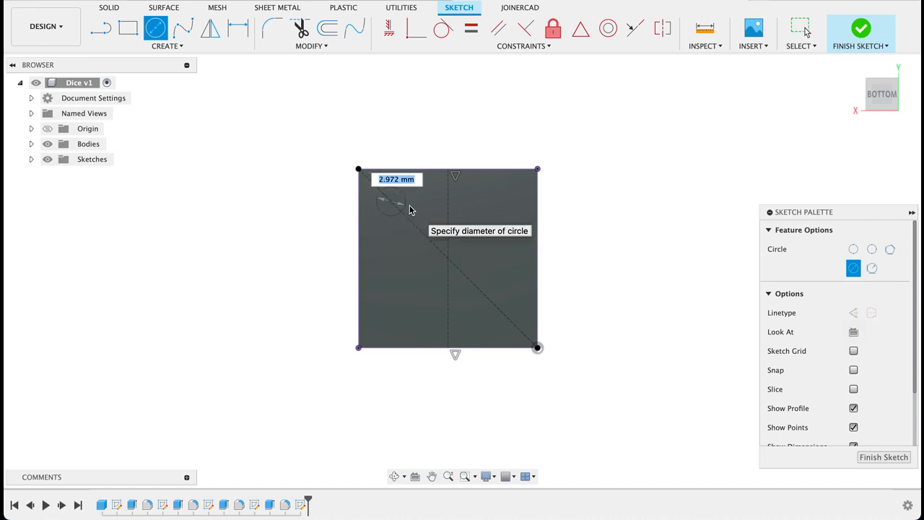
text(2)
key(Return)
key(Escape)
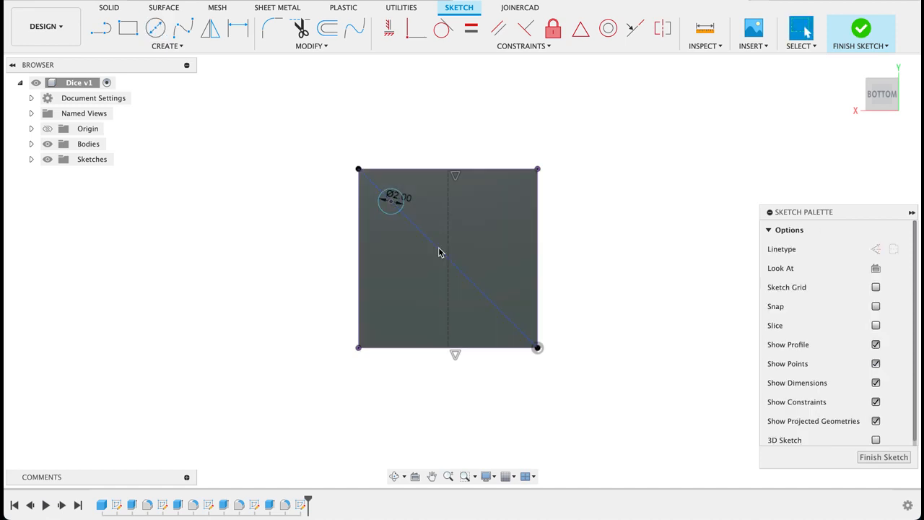
Draw a second 2 mm diameter circle centred on the diagonal in the face's lower right area and shift it slightly along the line
key(c)
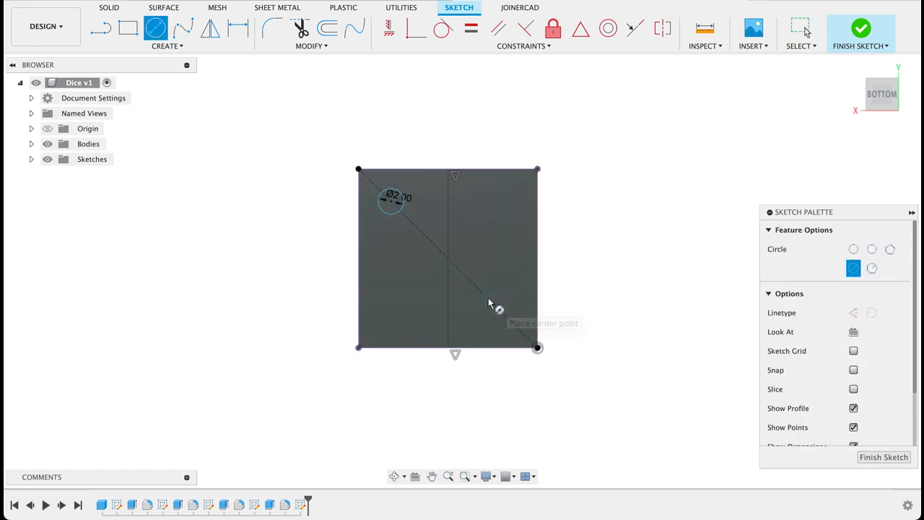
click(488, 299)
text(2)
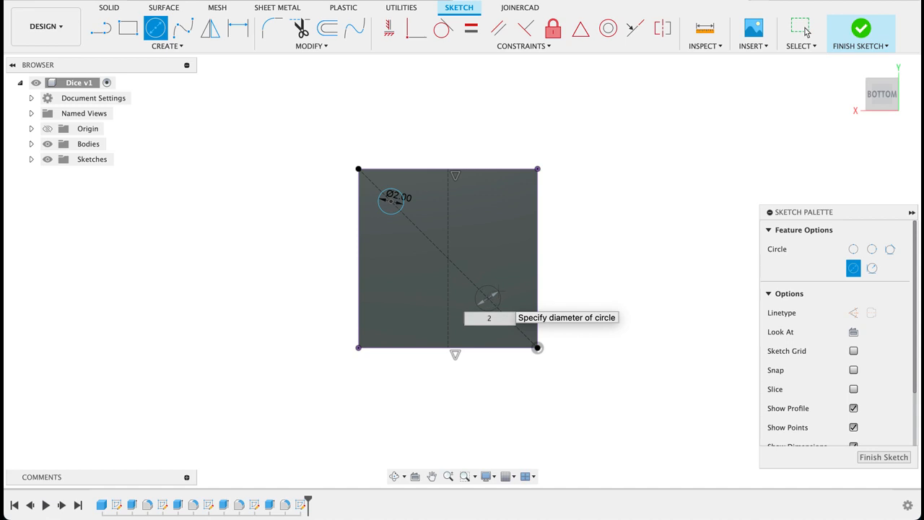
key(Return)
click(807, 31)
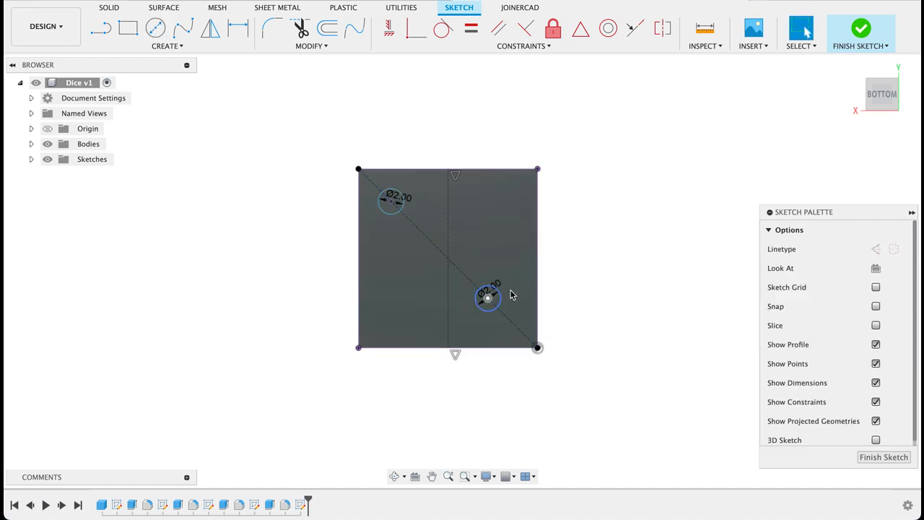
mouse_move(479, 309)
mouse_down()
mouse_move(437, 258)
mouse_move(511, 308)
mouse_move(530, 289)
mouse_move(530, 303)
mouse_move(505, 298)
mouse_up()
Dimension the lower right circle's centre 2.5 mm horizontally from the vertical construction line
key(d)
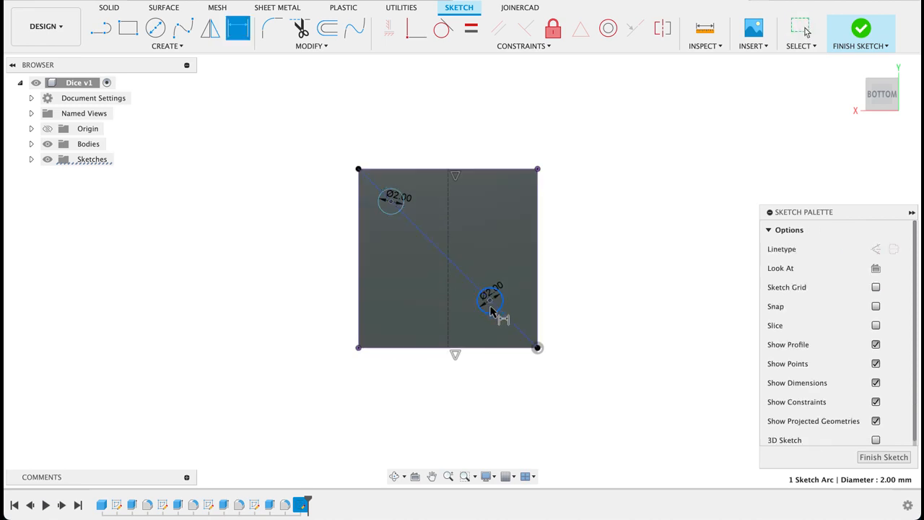
click(449, 302)
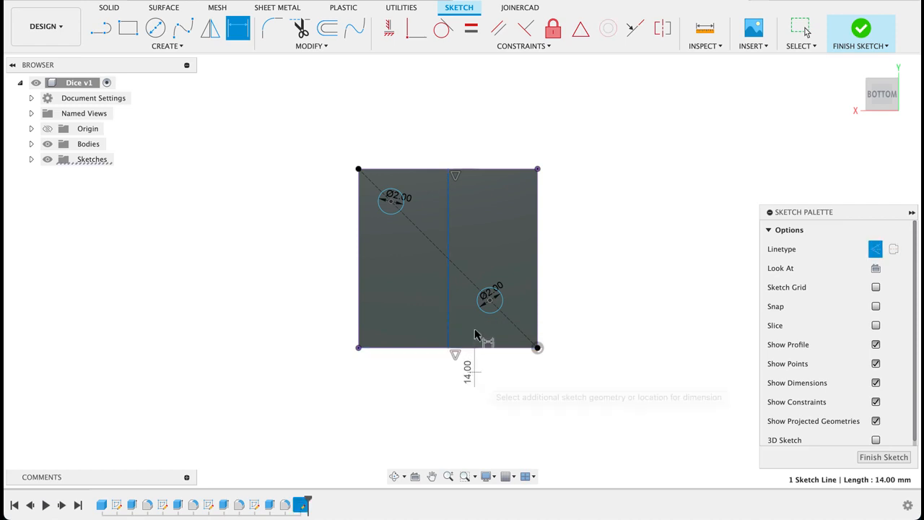
click(485, 303)
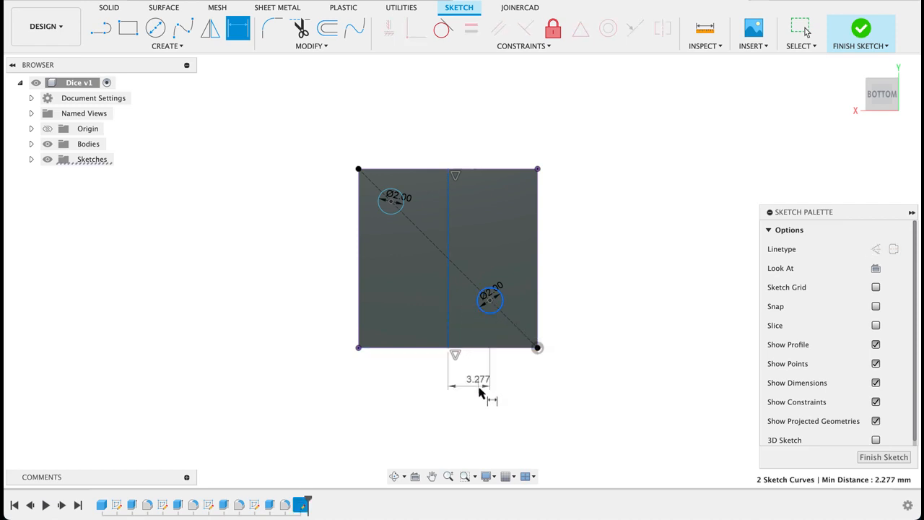
click(482, 395)
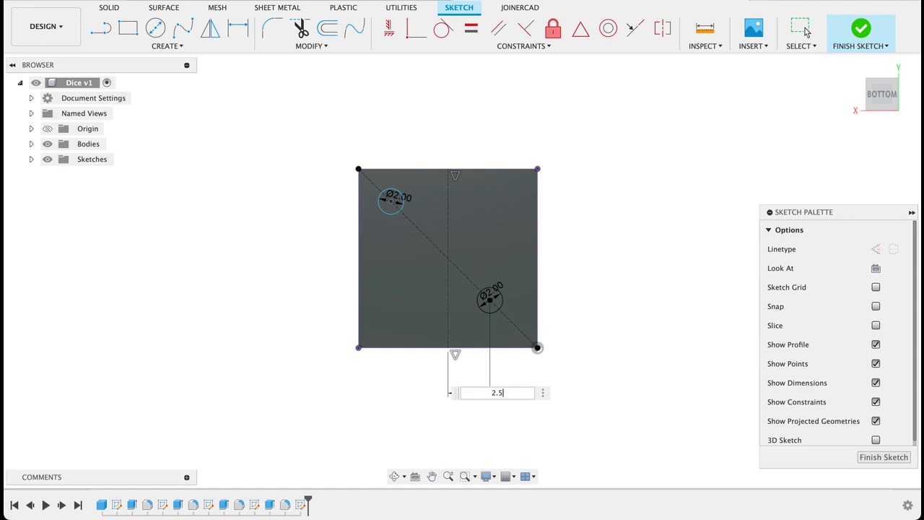
key(Return)
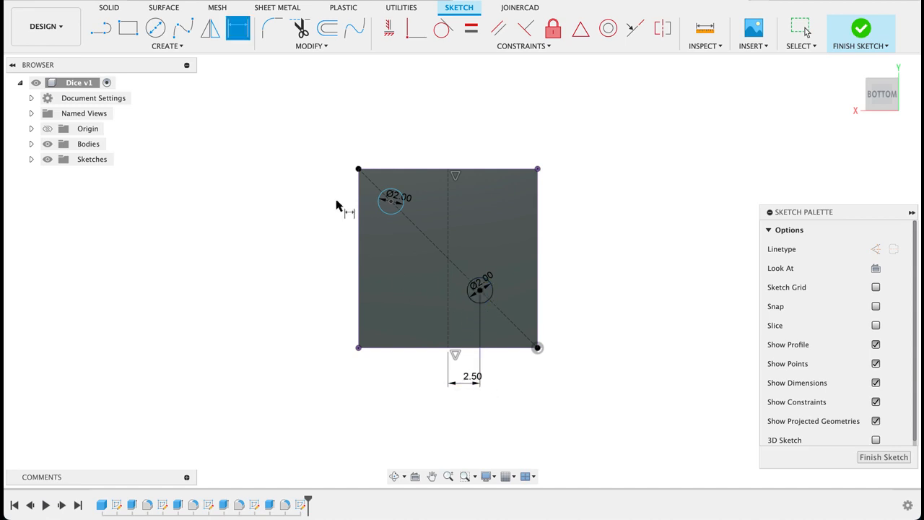
Dimension the upper left circle's centre 2.5 mm horizontally from the vertical construction line
click(392, 202)
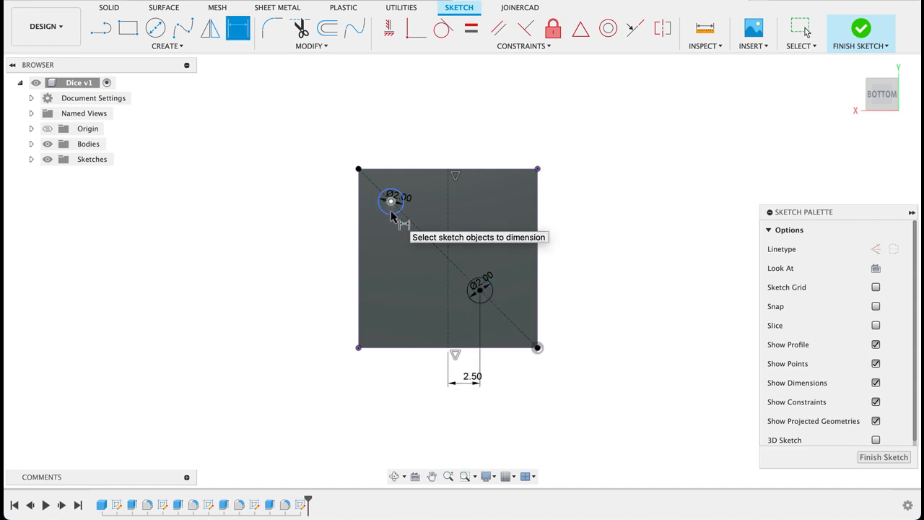
click(449, 218)
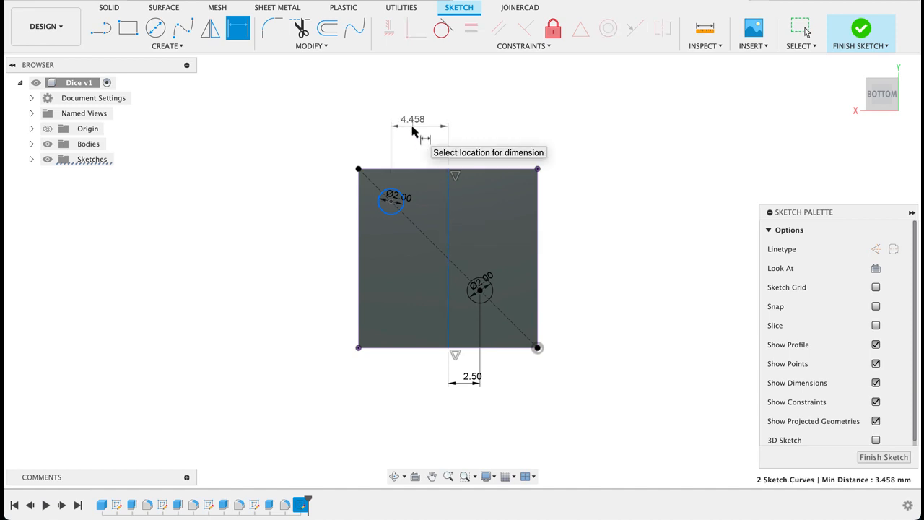
click(413, 131)
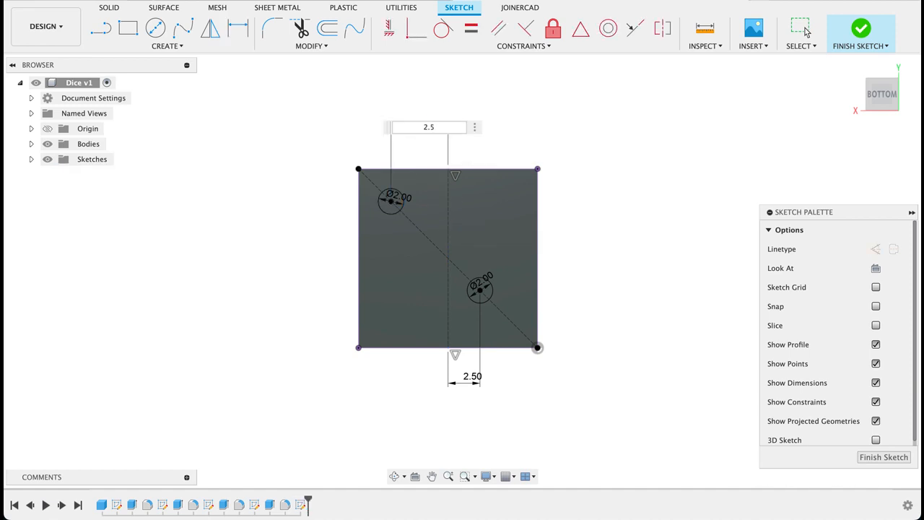
key(Return)
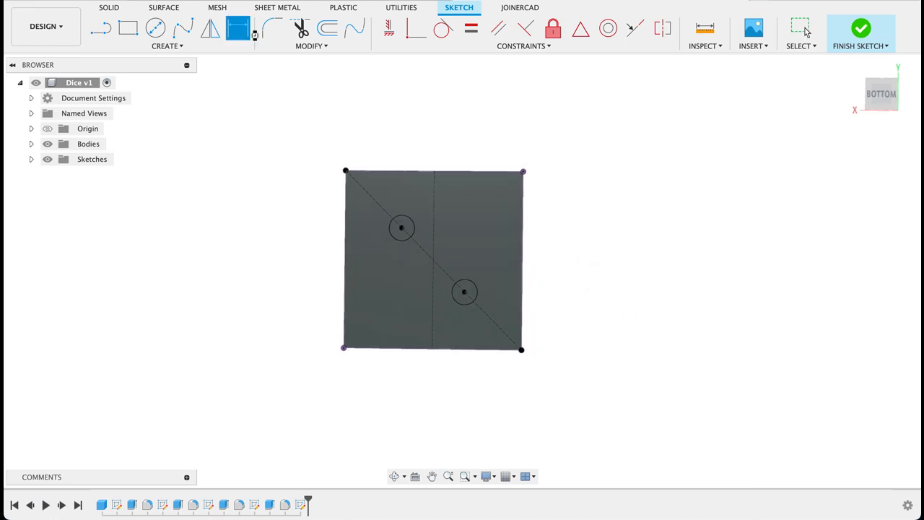
Extrude both circles on the bottom face by -1 mm as a cut into the die
click(128, 29)
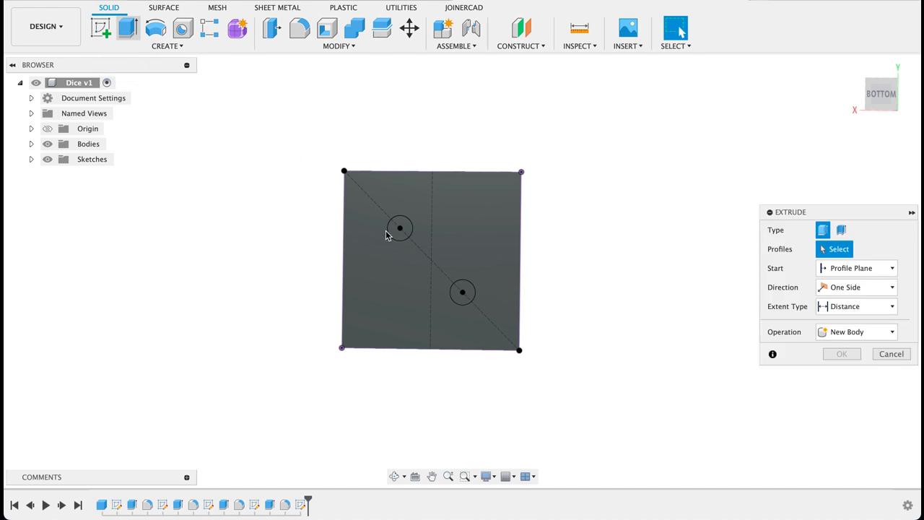
click(396, 231)
click(459, 295)
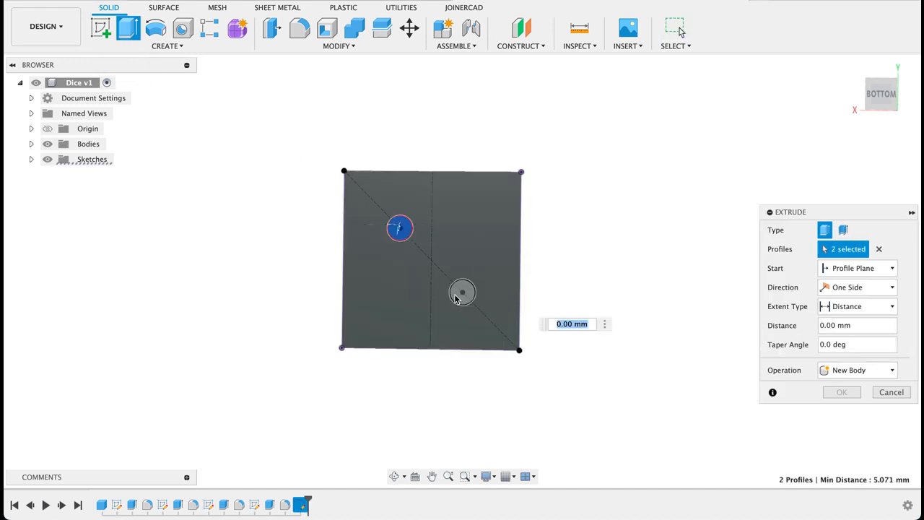
text(-1)
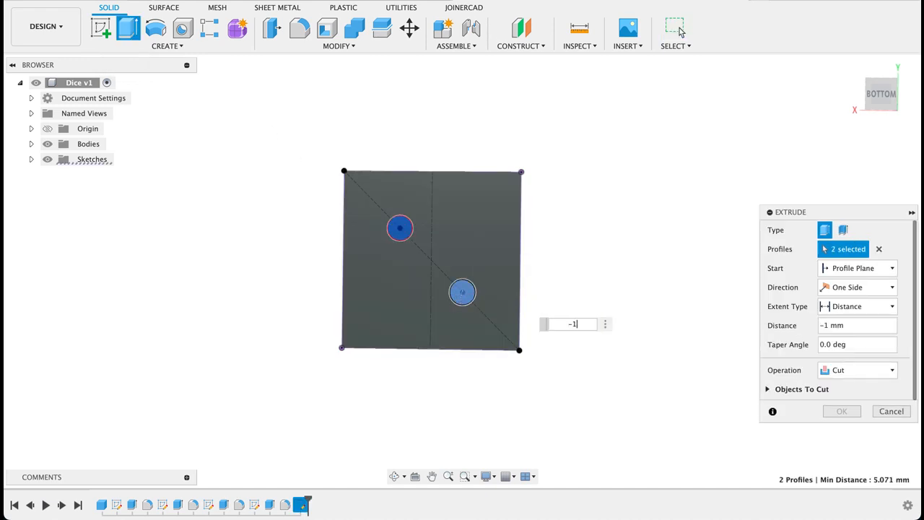
click(850, 408)
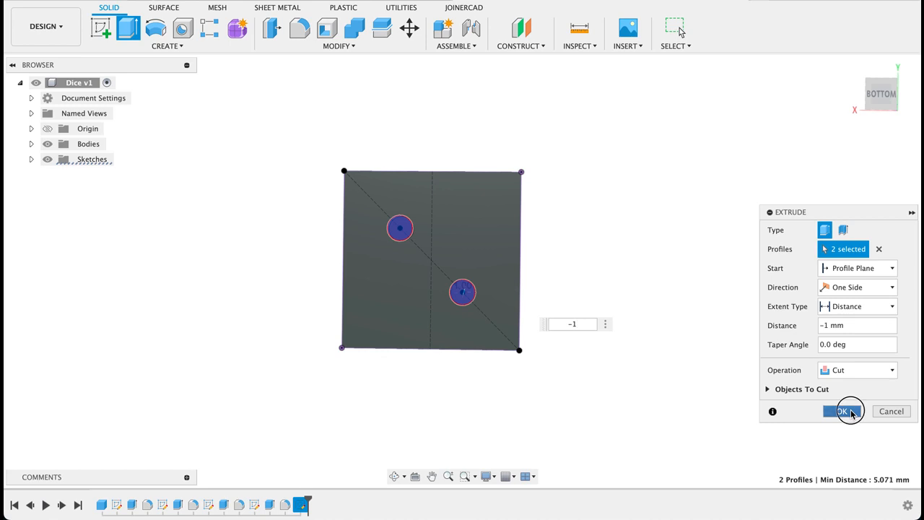
Fillet the floor faces of the bottom face's two pip holes with a 1 mm radius
click(300, 28)
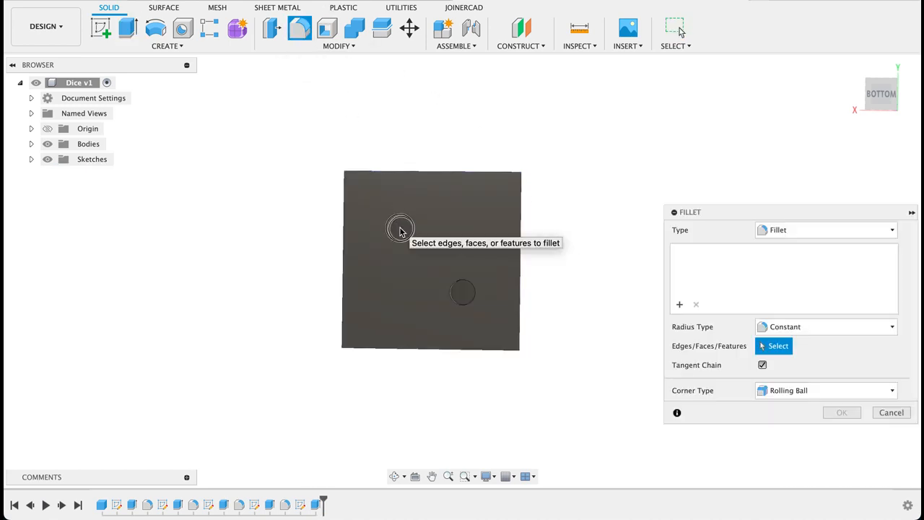
click(461, 297)
click(462, 298)
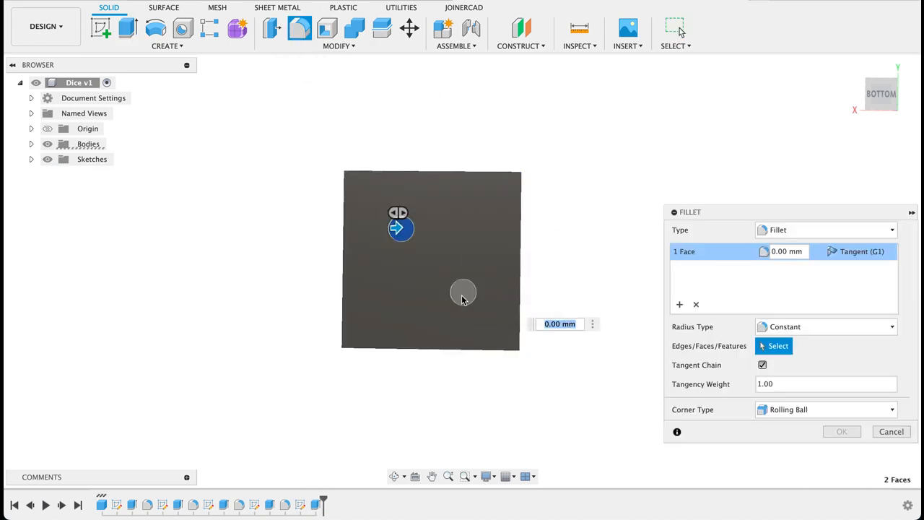
text(1)
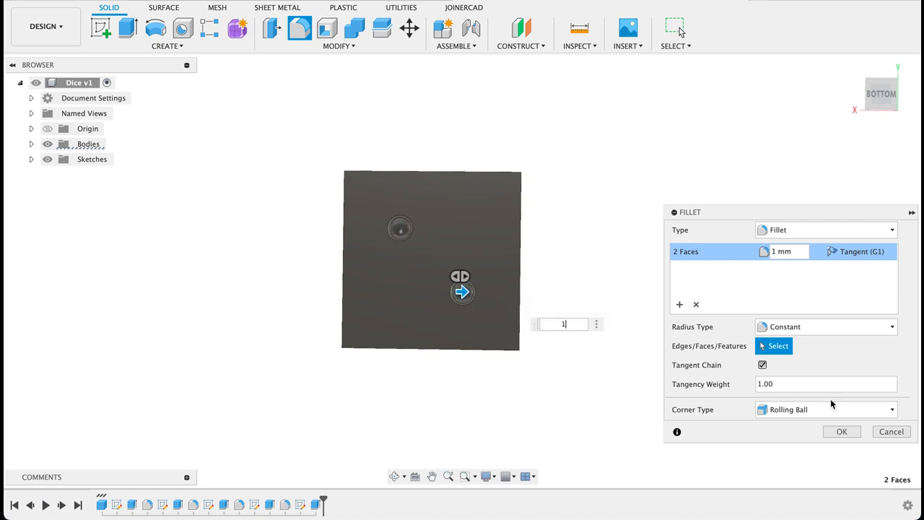
click(842, 431)
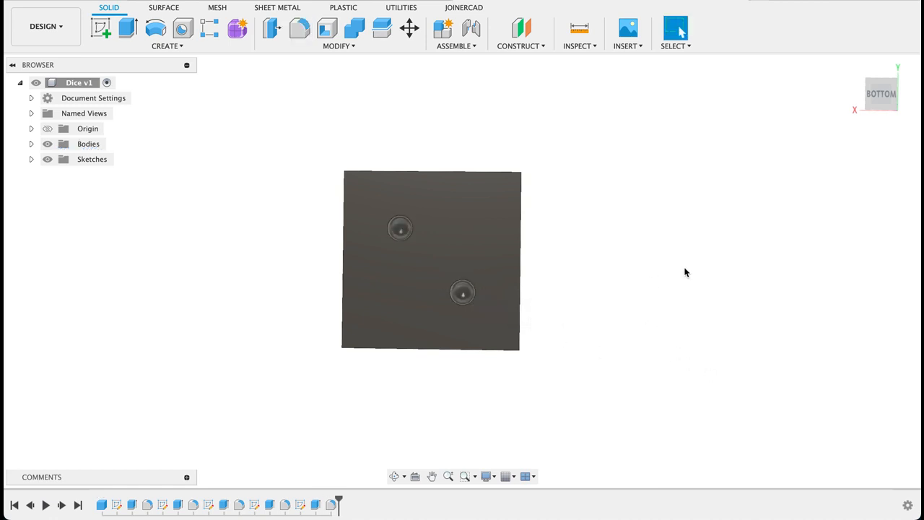
Start a sketch on the die's blank front face
shift+middle_drag(686, 273, 681, 31)
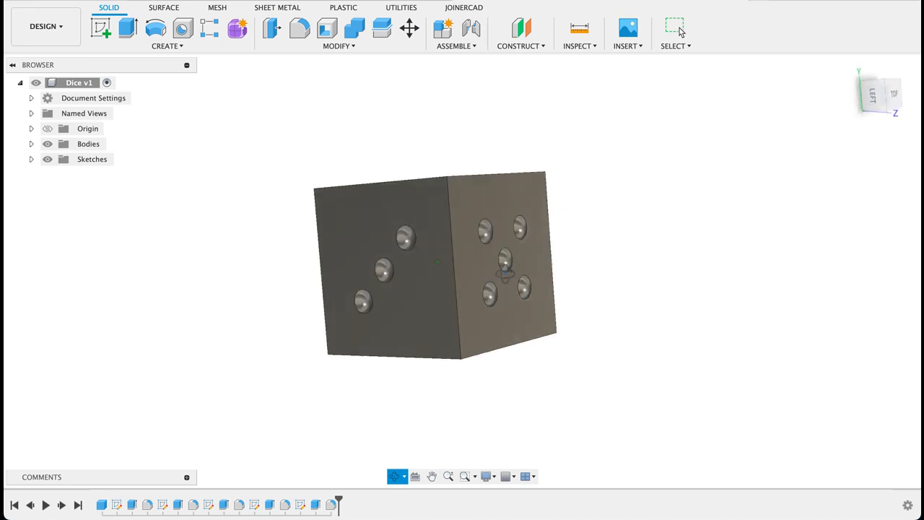
shift+middle_drag(506, 273, 474, 181)
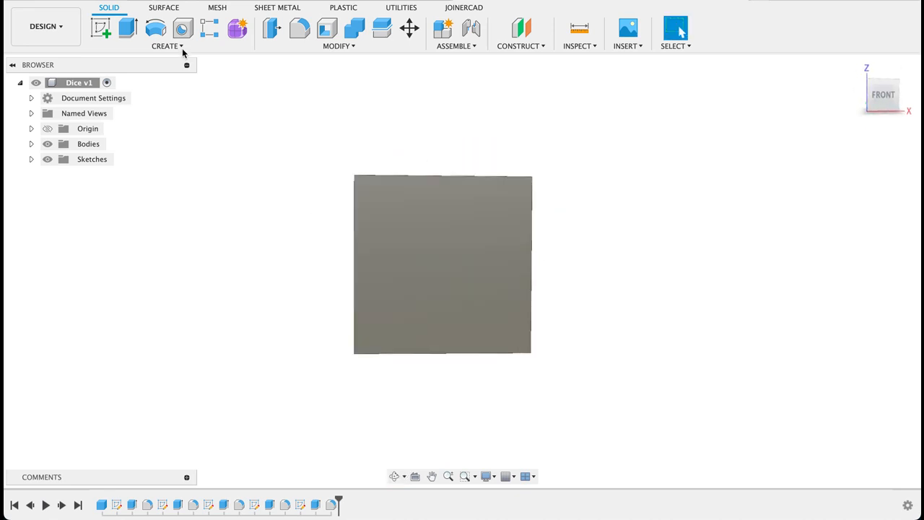
click(101, 29)
click(460, 276)
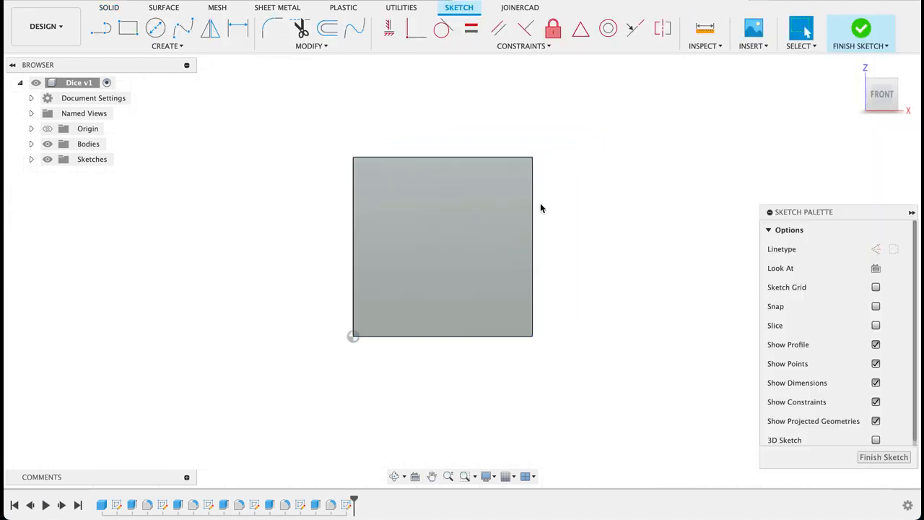
key(p)
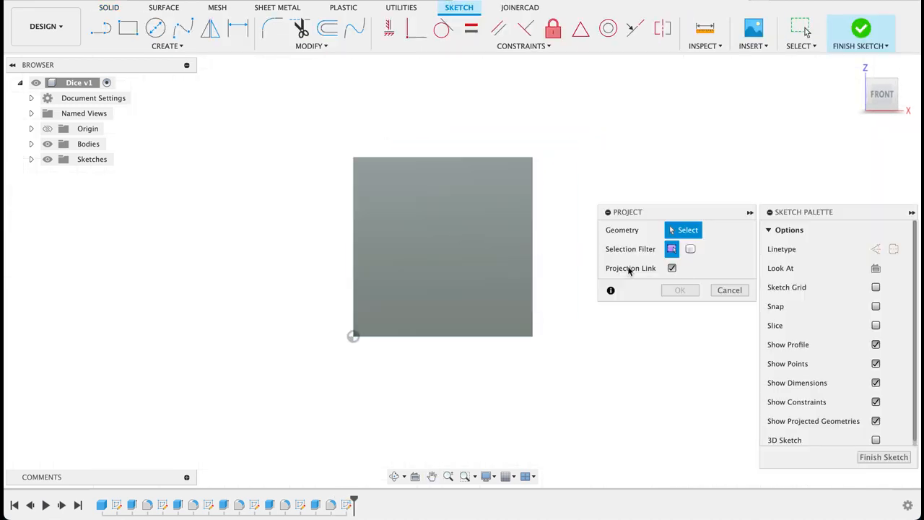
click(688, 292)
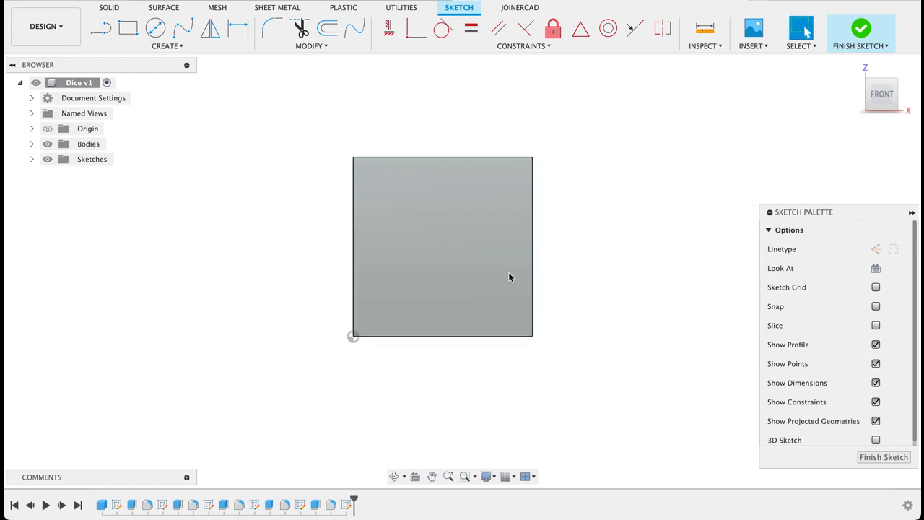
Draw vertical and horizontal construction lines between the midpoints of the front face's opposite edges
key(l)
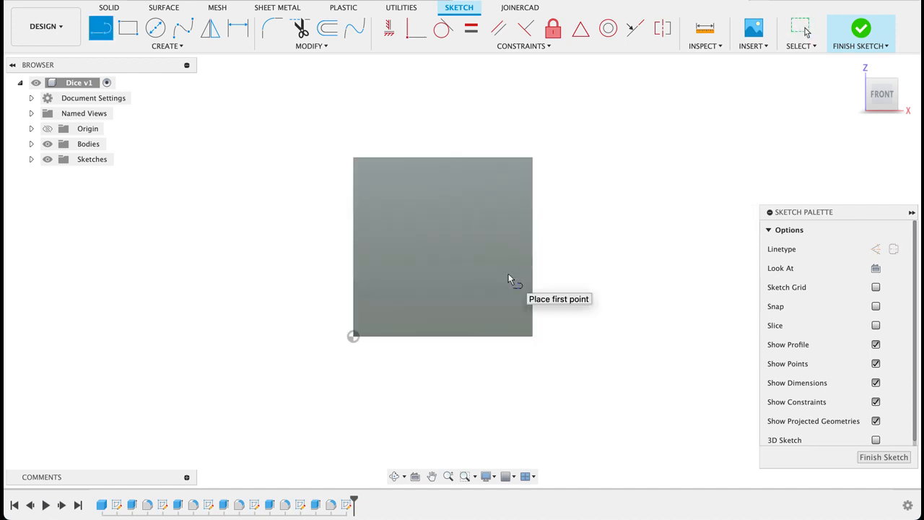
click(878, 249)
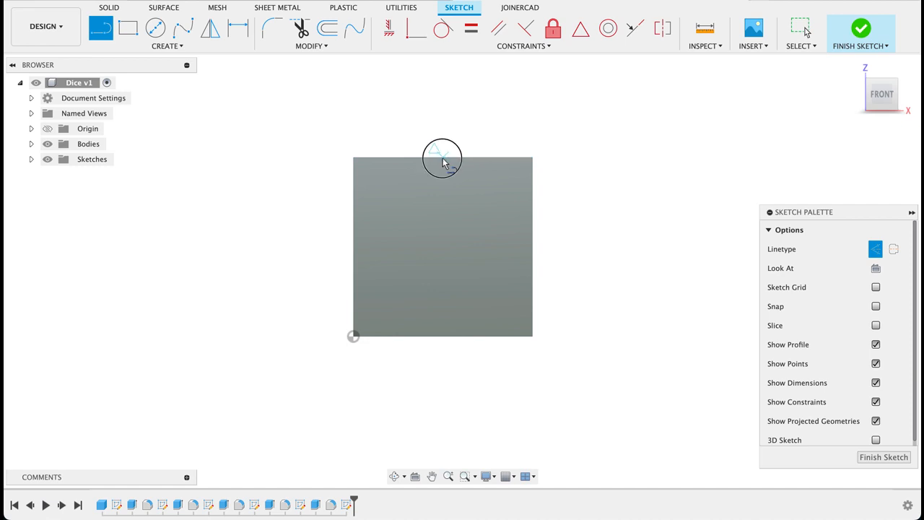
click(444, 334)
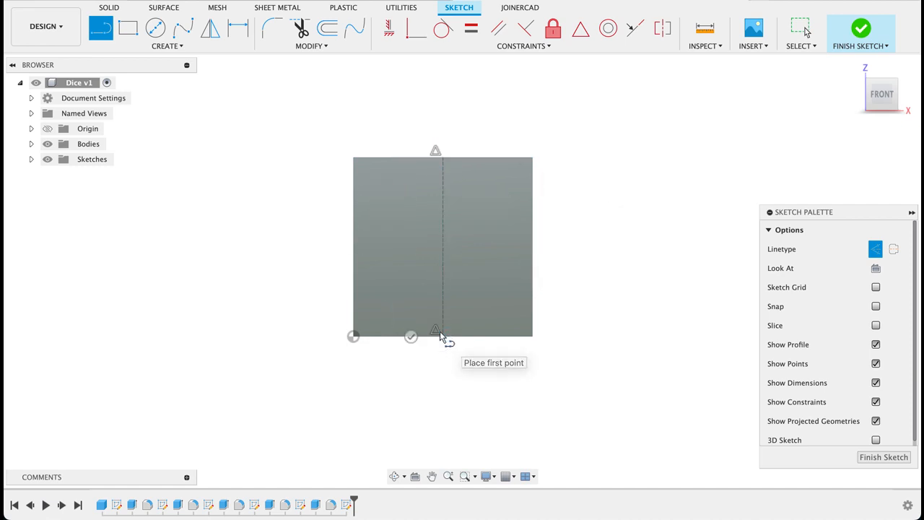
click(532, 248)
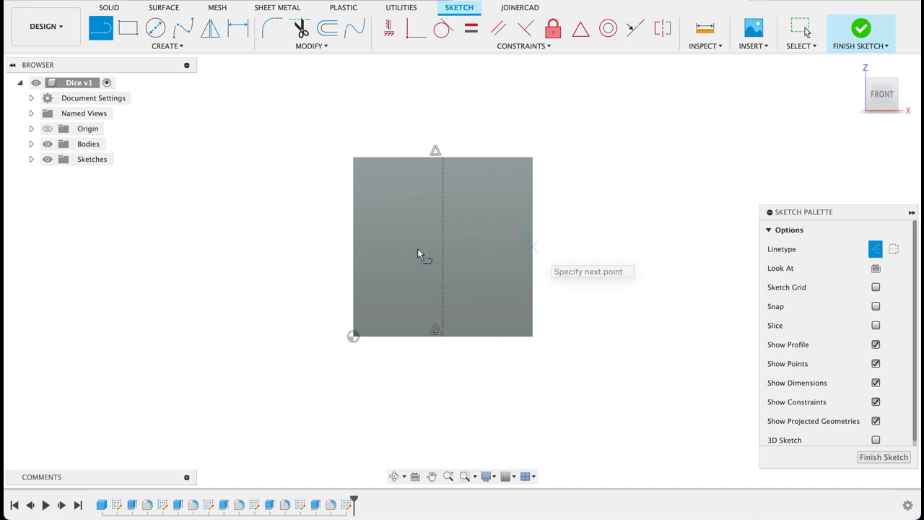
click(354, 247)
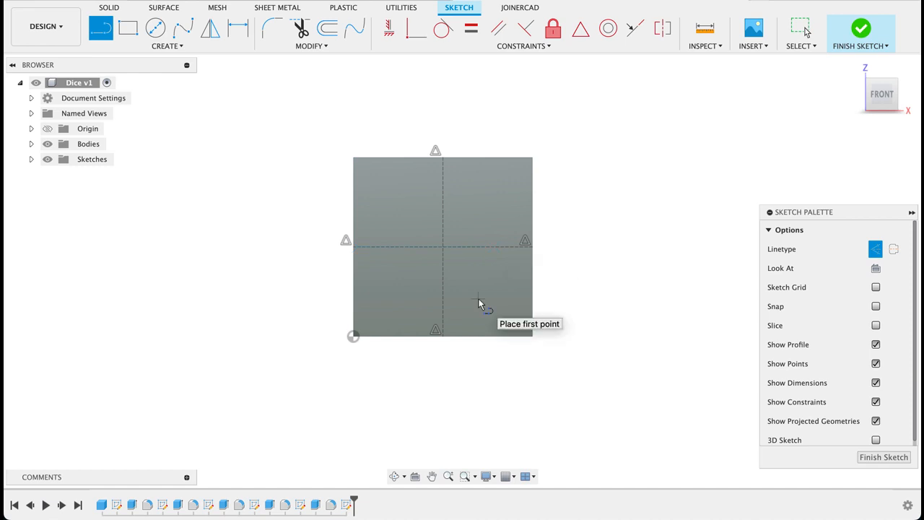
Draw a solid-line 2 mm diameter circle centred where the construction lines cross and finish the sketch
key(c)
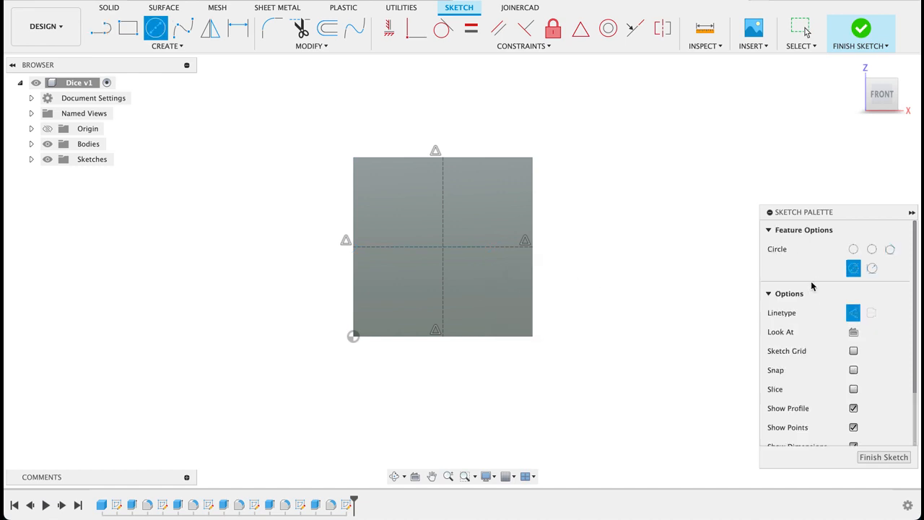
click(849, 313)
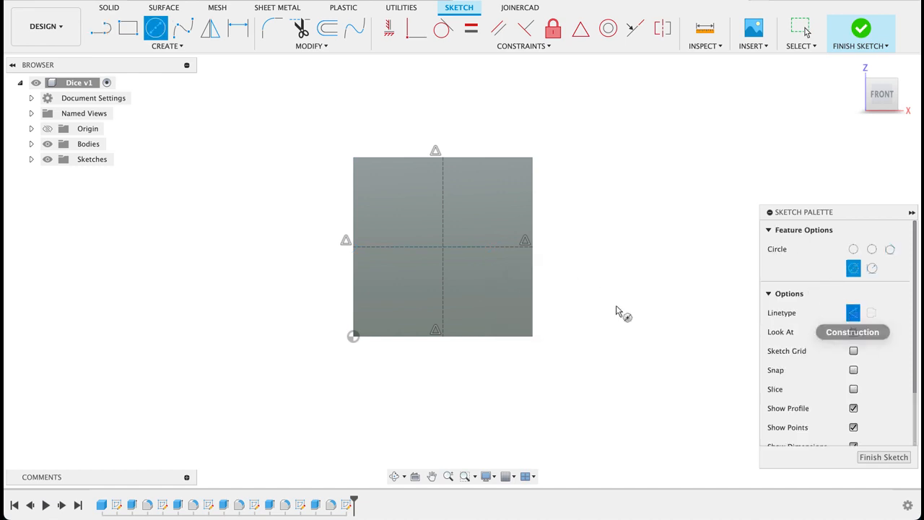
click(443, 248)
key(Return)
click(801, 29)
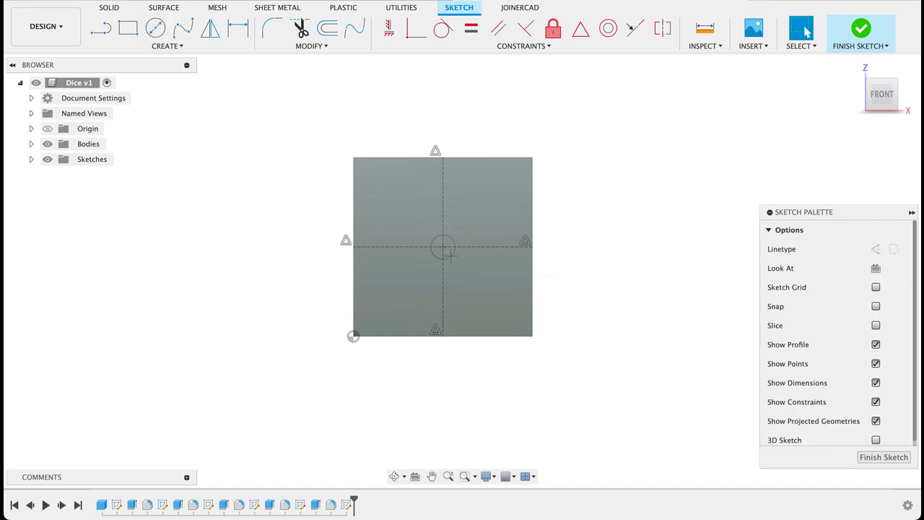
click(882, 457)
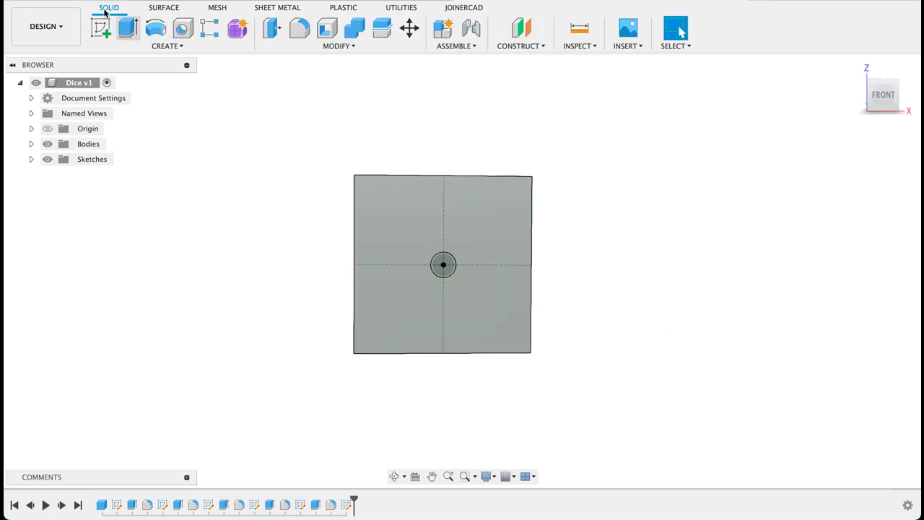
Extrude the front face's centre circle by -1 mm as a cut
click(130, 32)
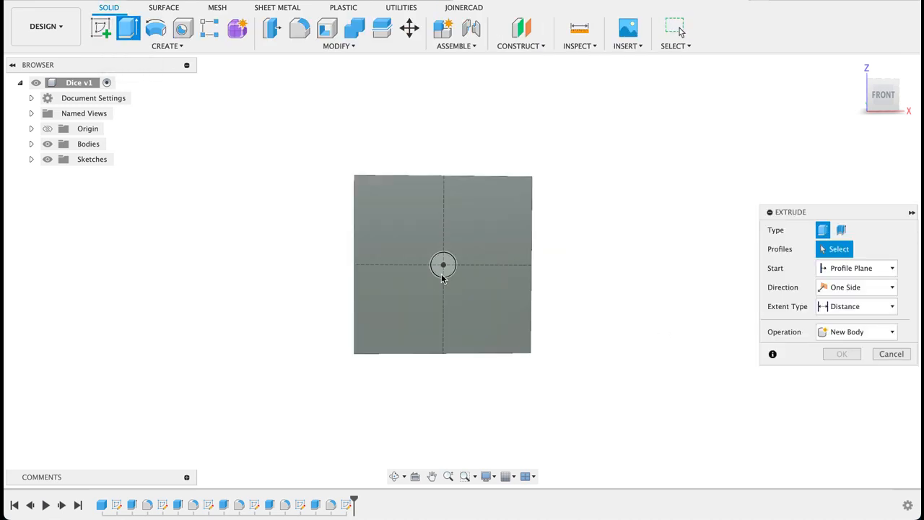
click(443, 278)
text(-1)
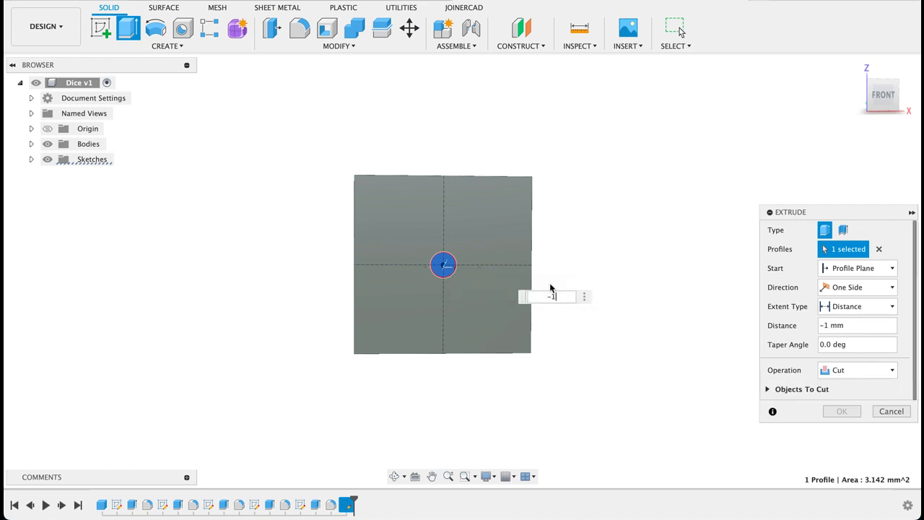
click(843, 412)
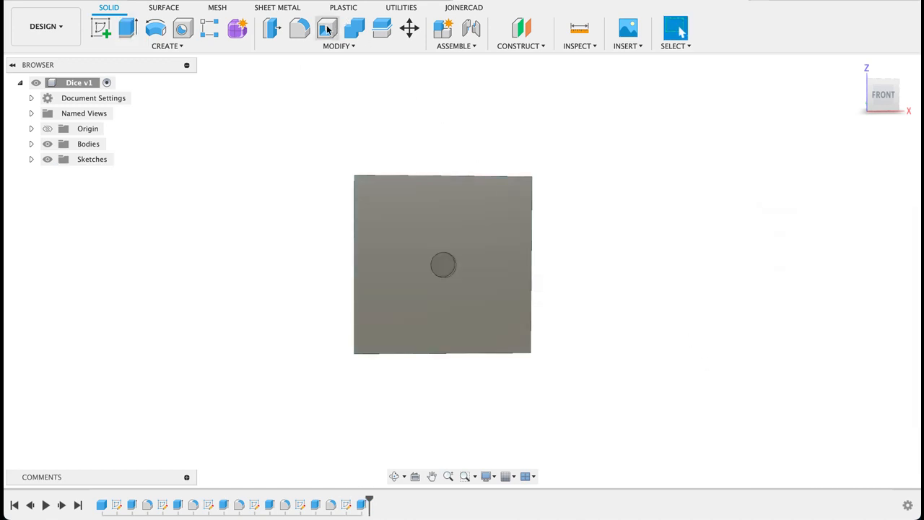
Fillet the floor face of the front face's single pip hole with a 1 mm radius
click(299, 28)
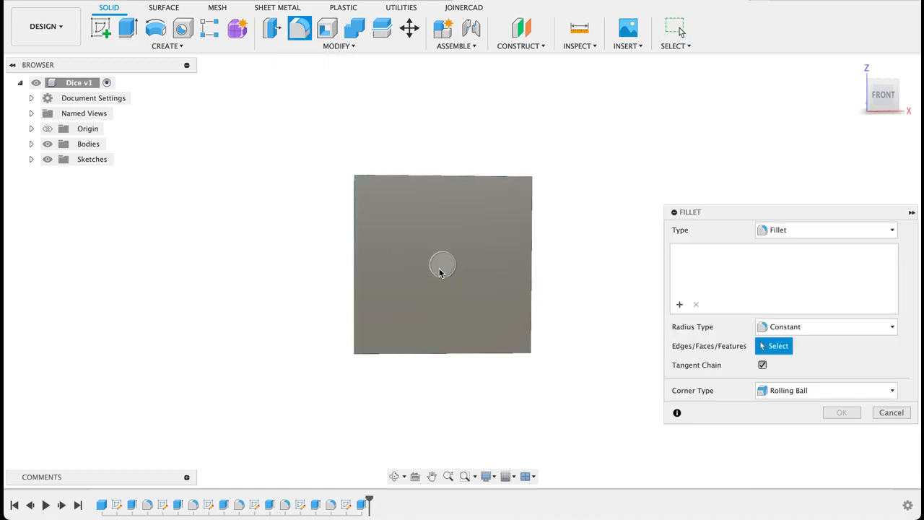
click(439, 272)
text(1)
key(Return)
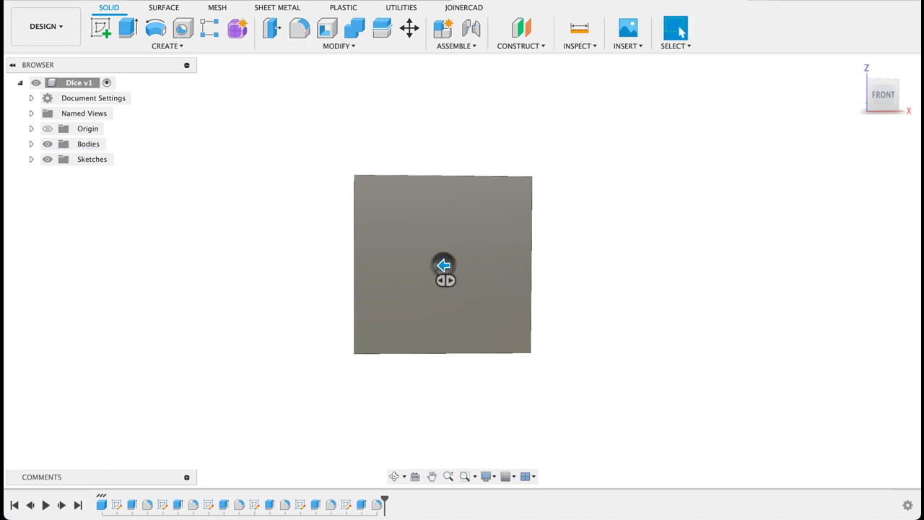
shift+middle_drag(679, 325, 769, 398)
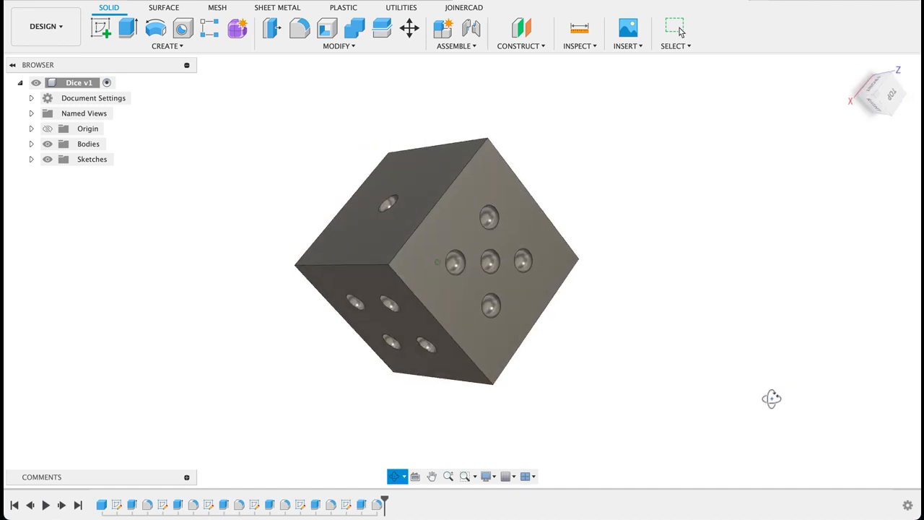
click(303, 0)
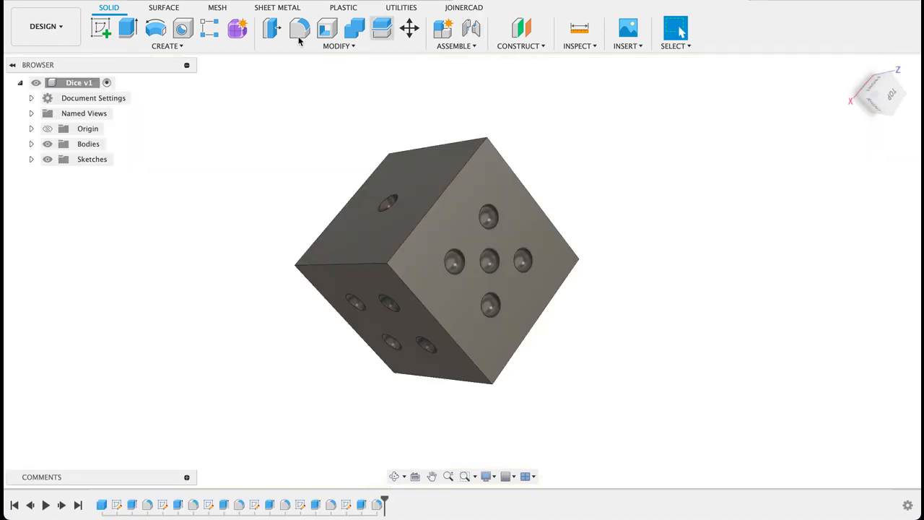
click(300, 27)
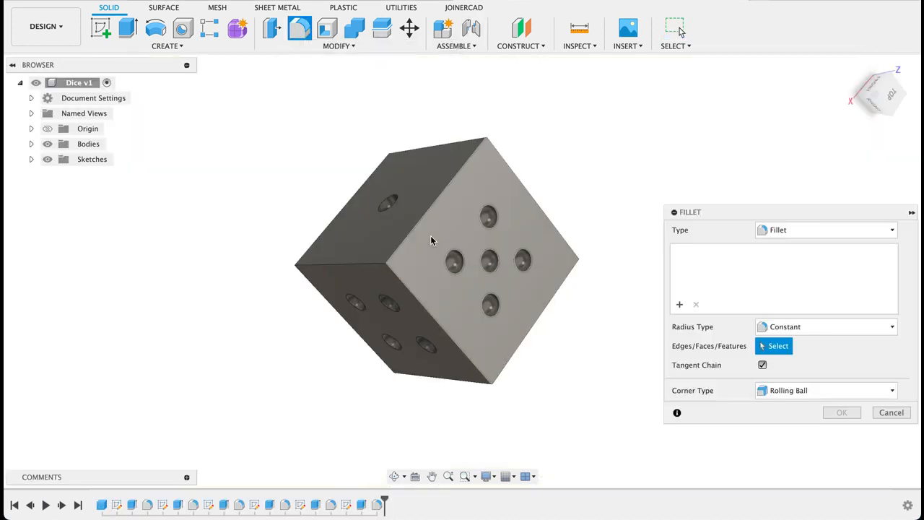
click(444, 283)
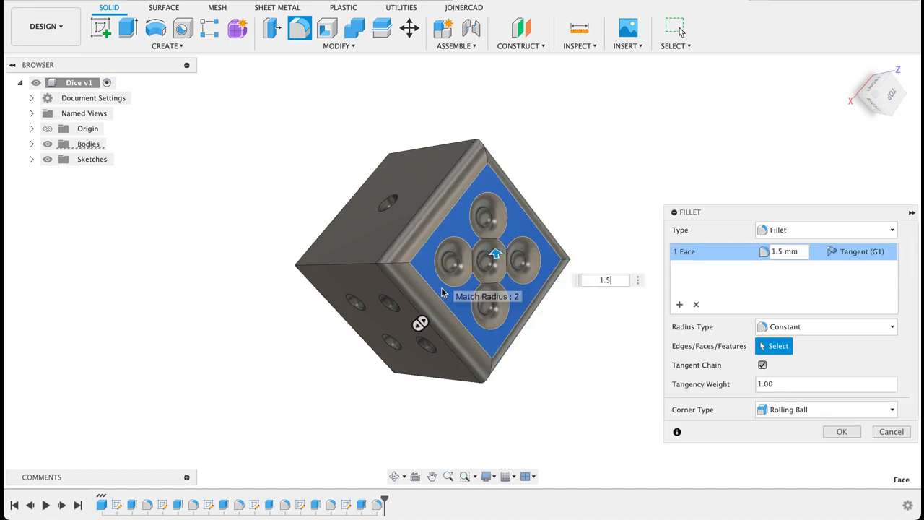
click(889, 432)
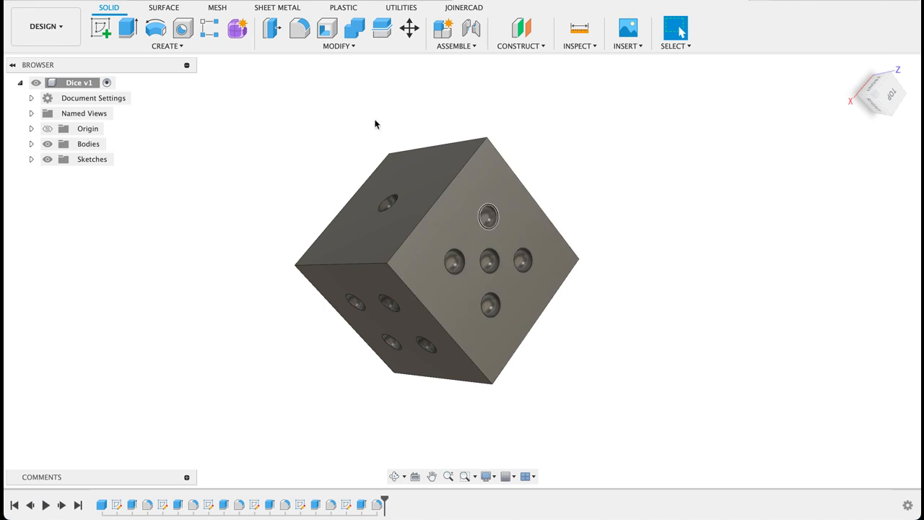
Fillet all 12 outer edges of the die with a constant 1.5 mm radius
click(298, 31)
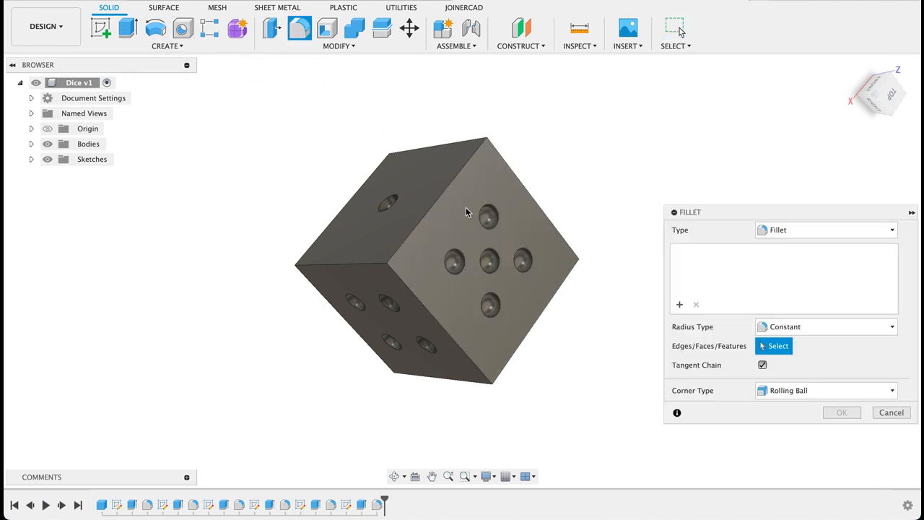
click(441, 197)
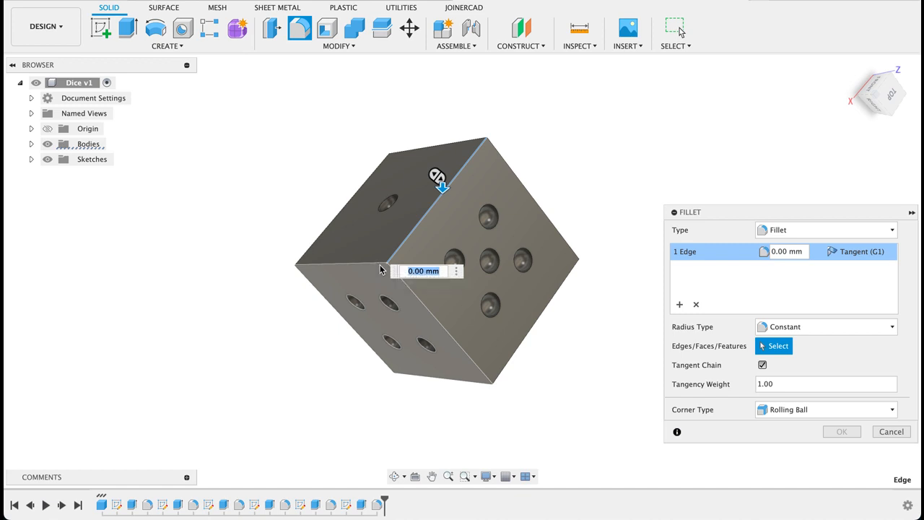
click(371, 266)
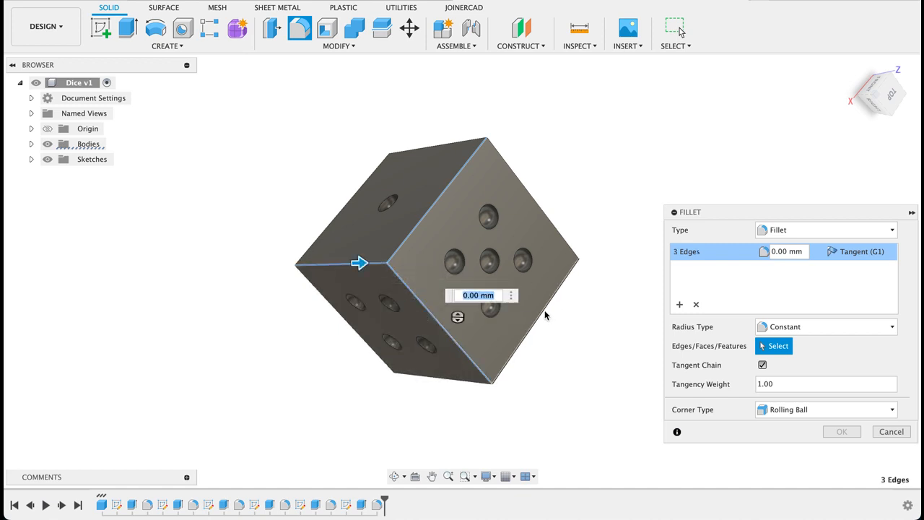
click(567, 251)
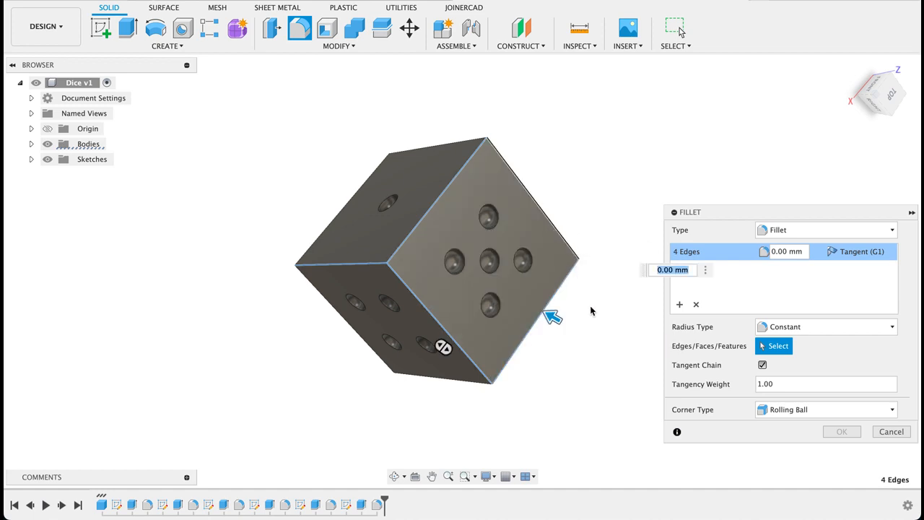
shift+middle_drag(574, 293, 519, 221)
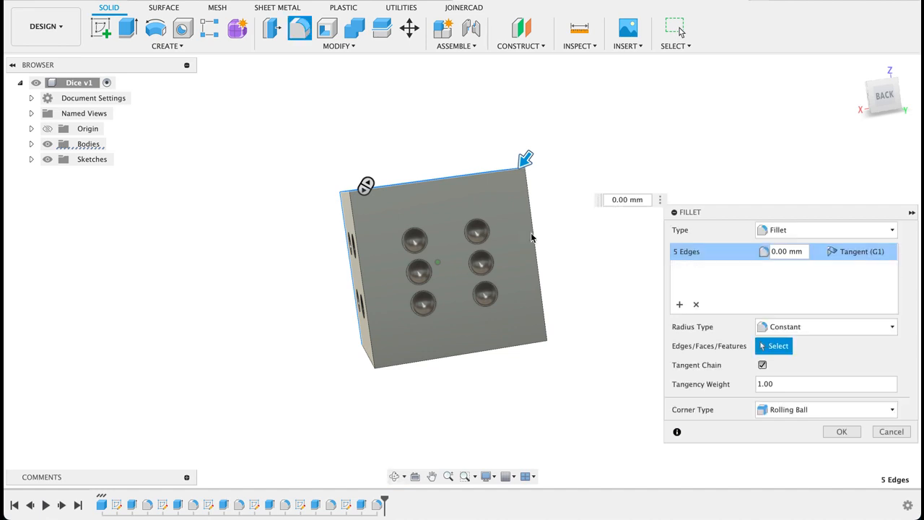
click(534, 239)
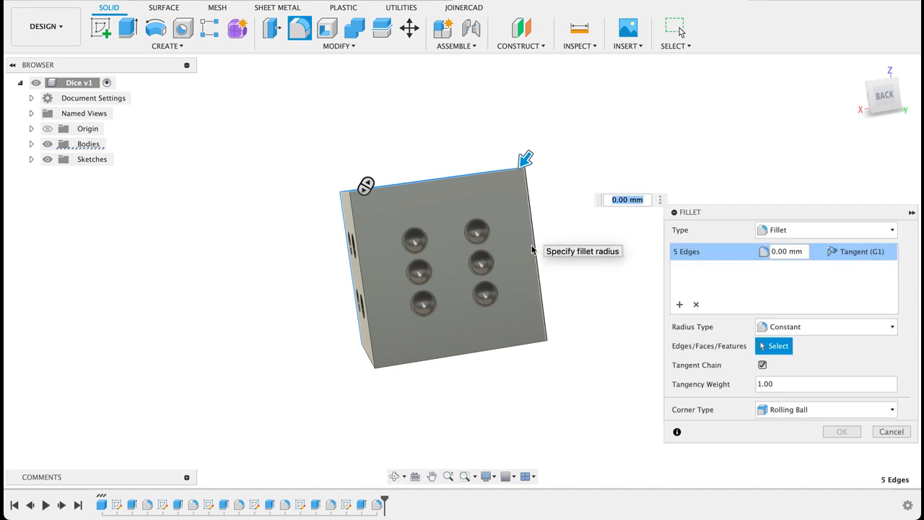
click(511, 345)
click(373, 335)
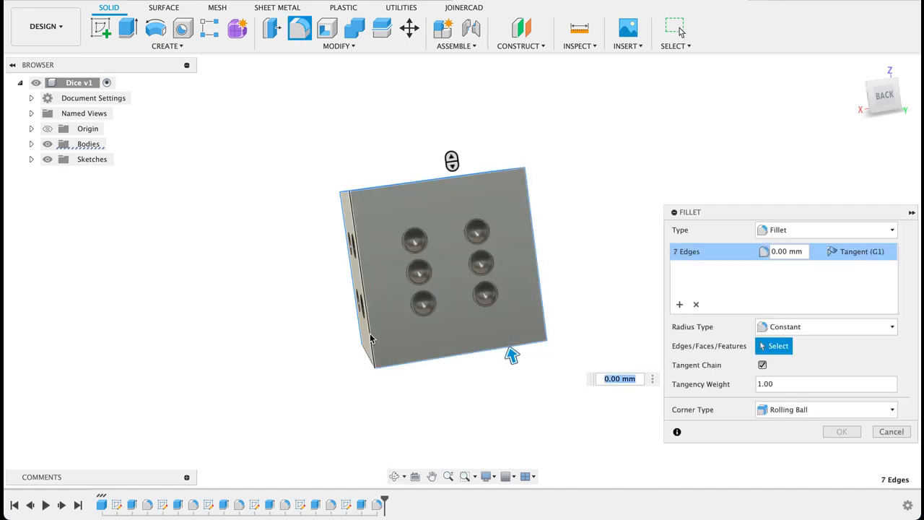
click(371, 338)
shift+middle_drag(476, 405, 488, 321)
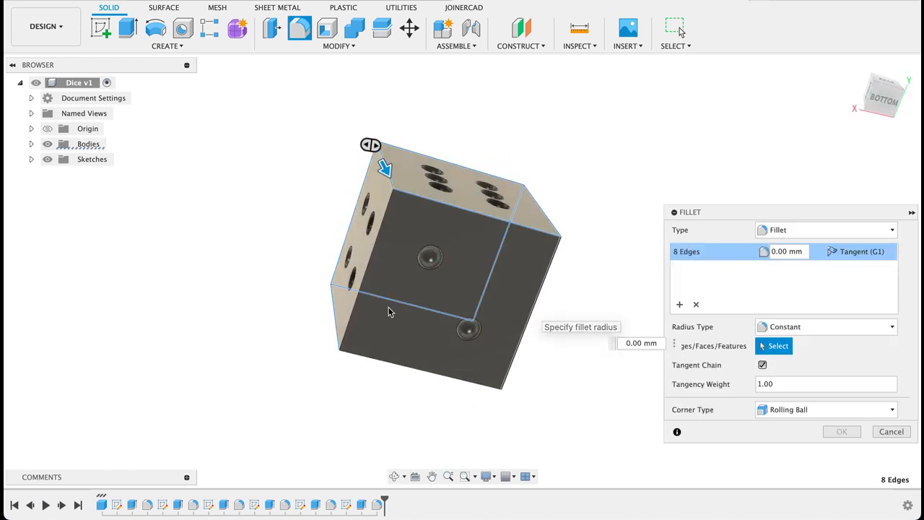
click(365, 273)
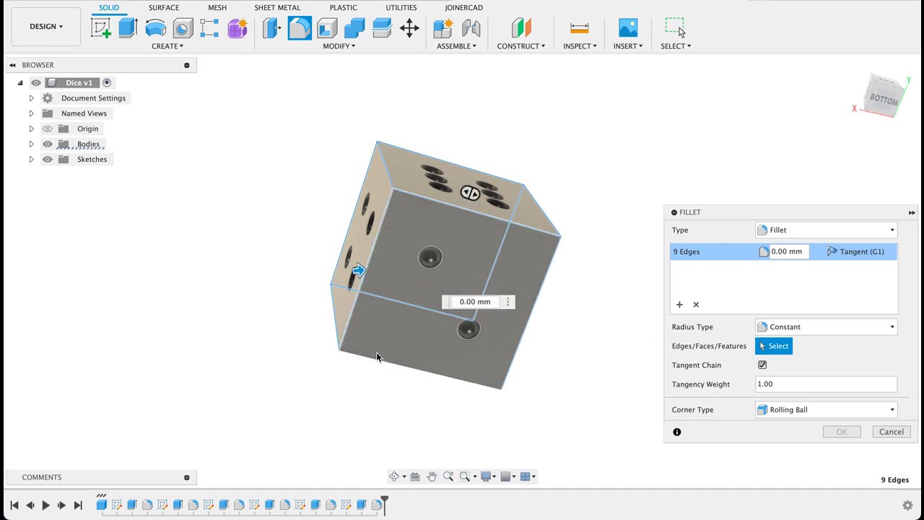
click(376, 360)
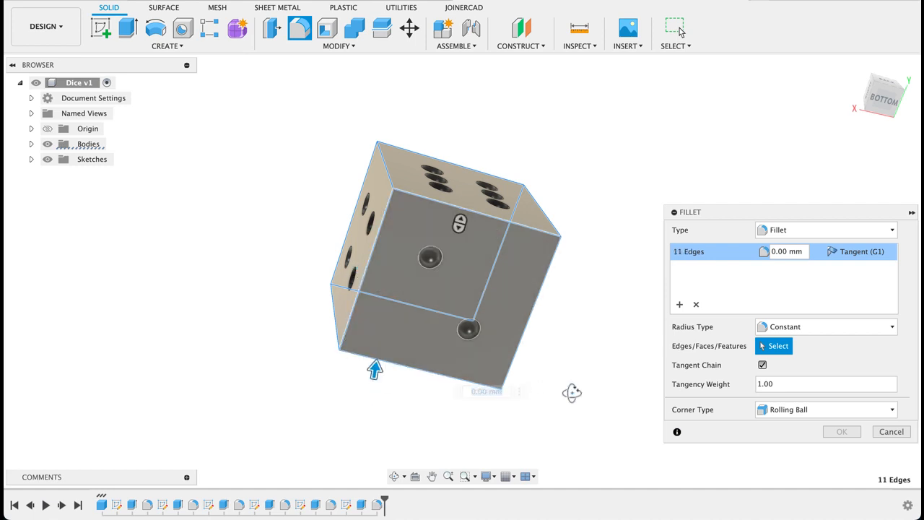
shift+middle_drag(572, 392, 535, 320)
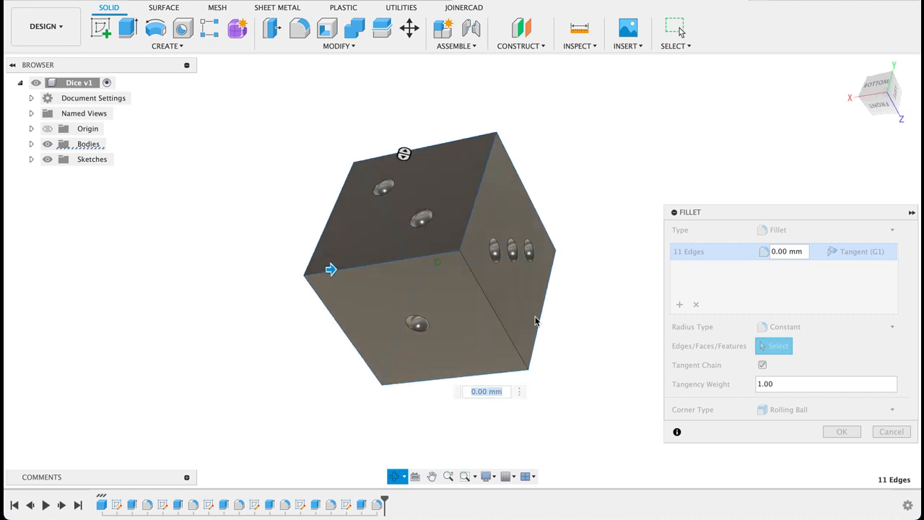
click(506, 328)
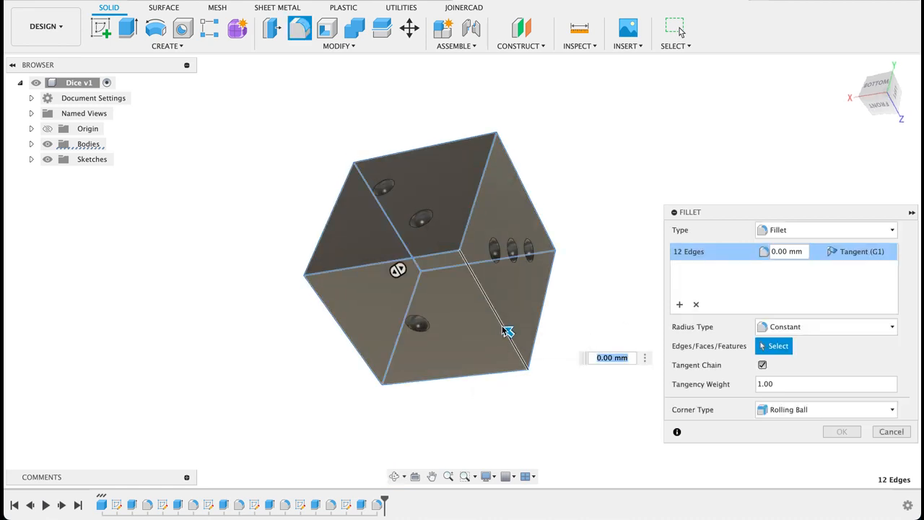
text(1.5)
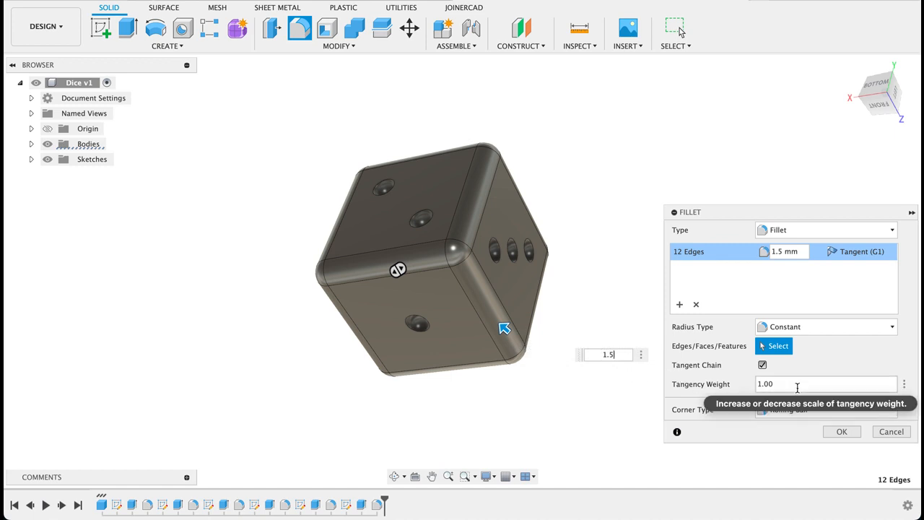
Preview the Setback corner type, return it to Rolling Ball and apply the edge fillet
click(820, 411)
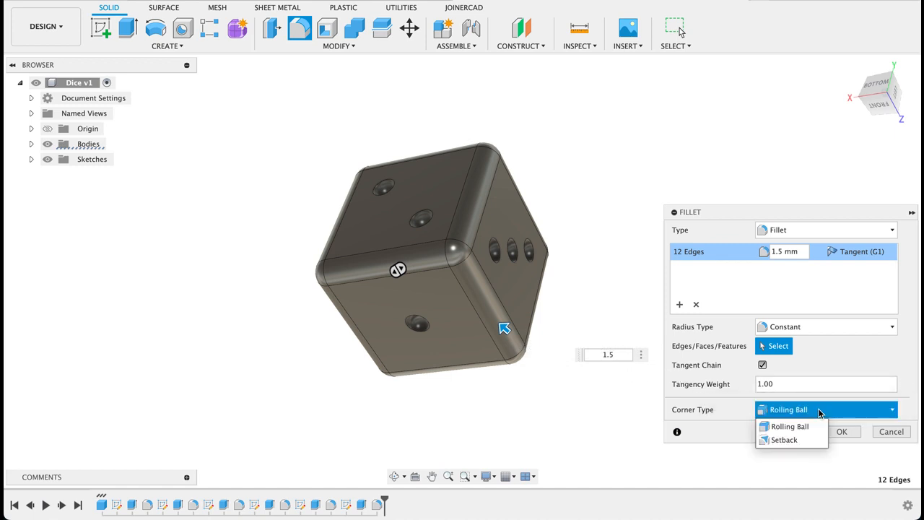
click(784, 439)
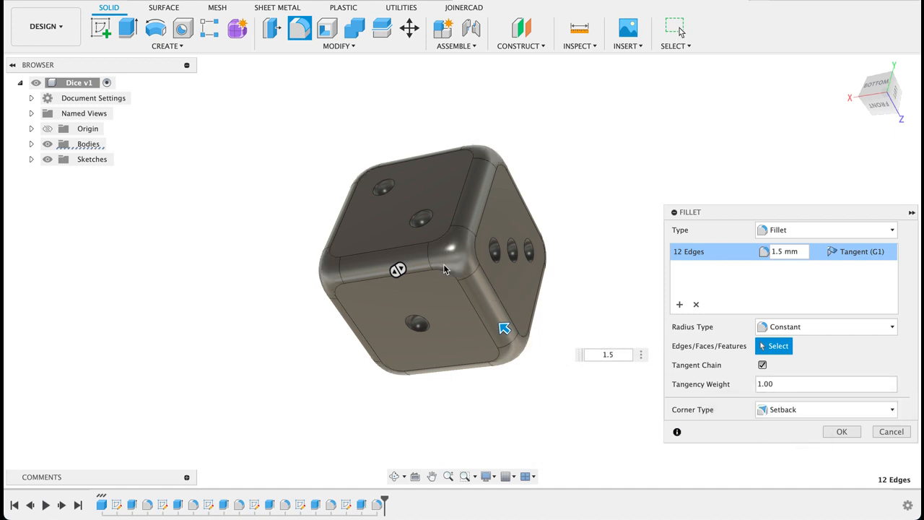
click(784, 411)
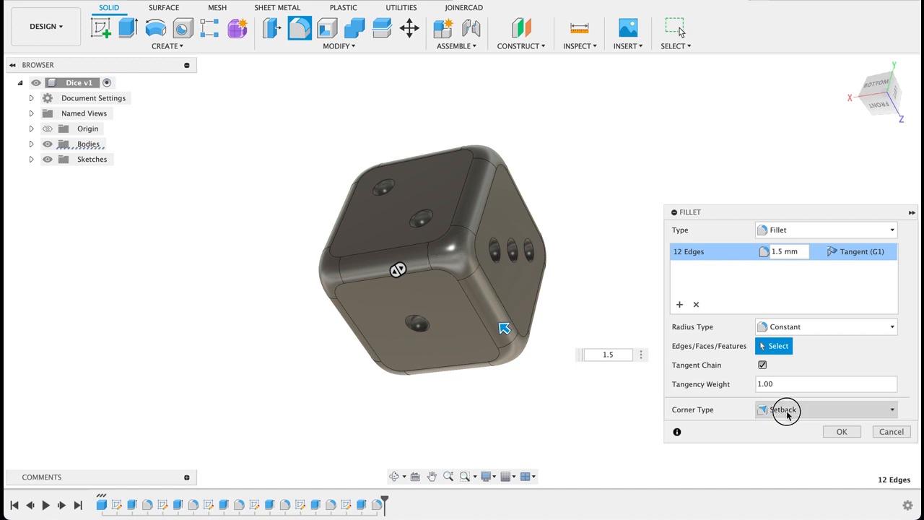
click(781, 427)
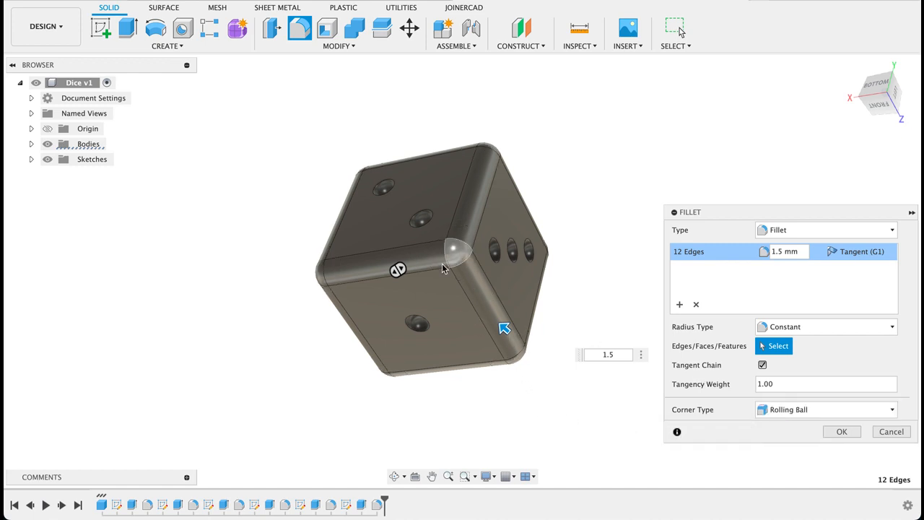
click(838, 432)
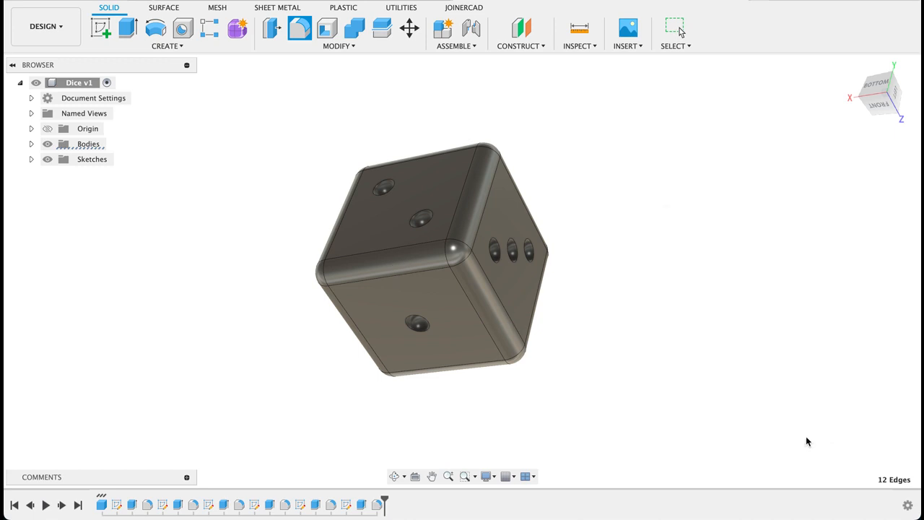
Open the appearance settings for the die and search the appearance library for "red"
shift+middle_drag(674, 279, 517, 212)
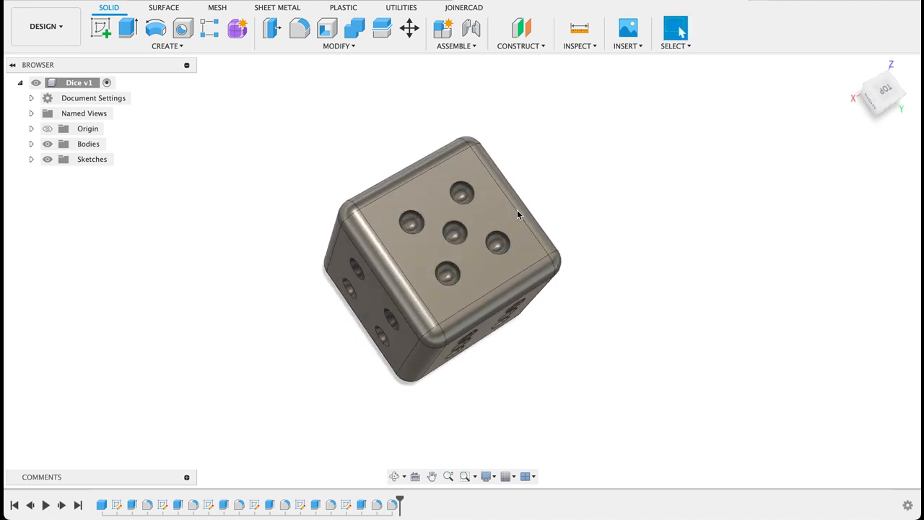
right_click(497, 206)
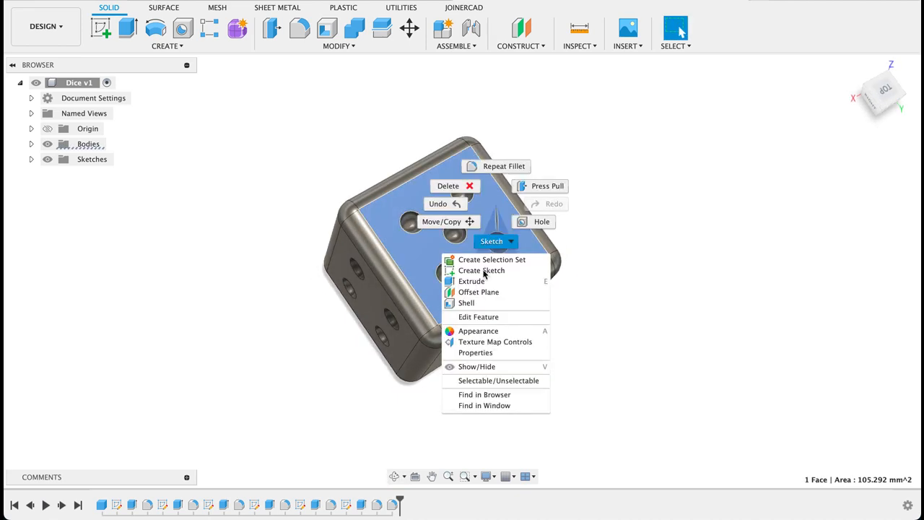
click(474, 335)
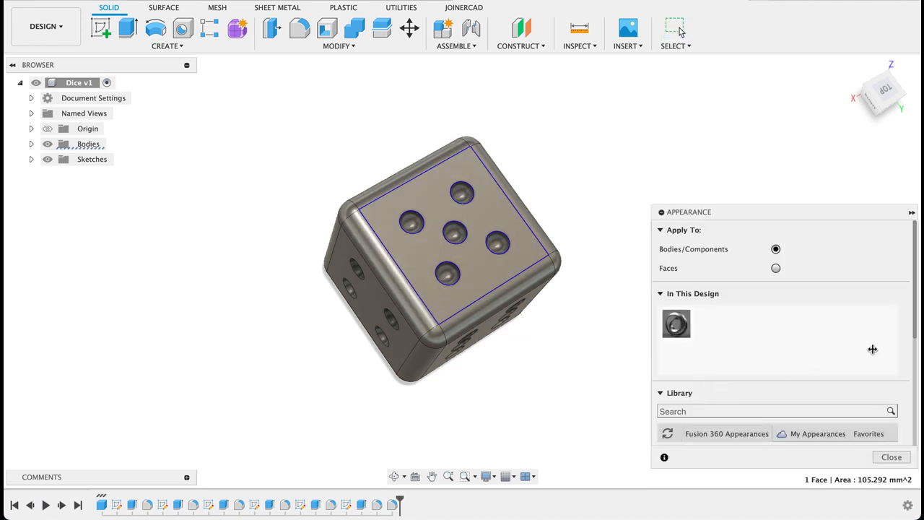
scroll(873, 349, down, 5)
click(749, 296)
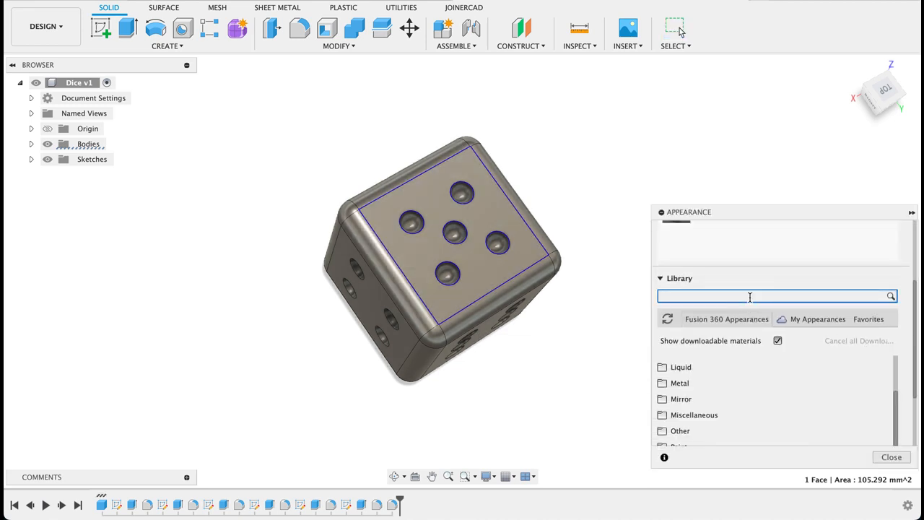
text(red)
scroll(728, 410, down, 3)
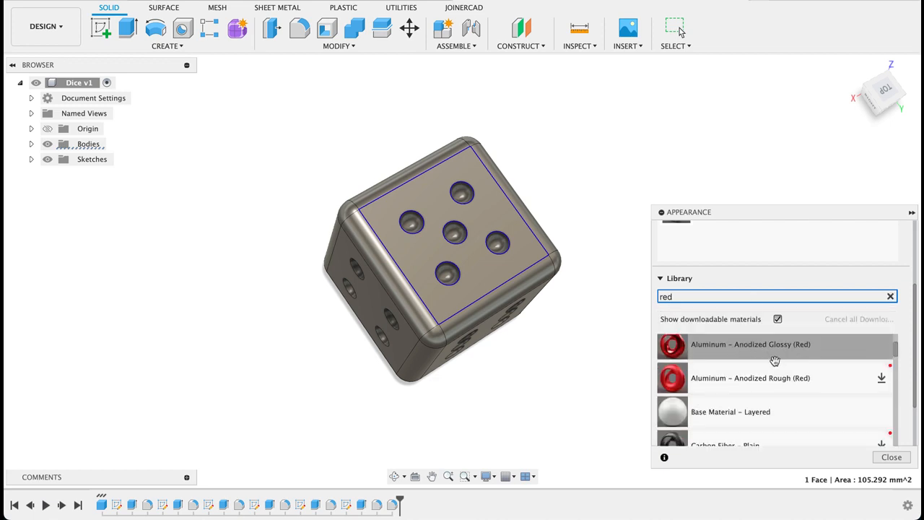
scroll(750, 381, up, 3)
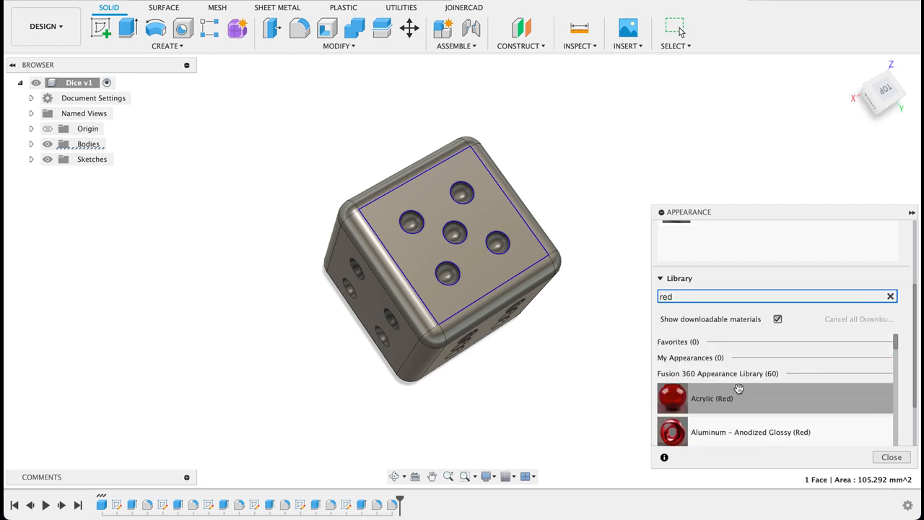
Apply the Acrylic (Red) appearance to the five-pip face and the whole die body
click(731, 398)
drag(727, 401, 516, 252)
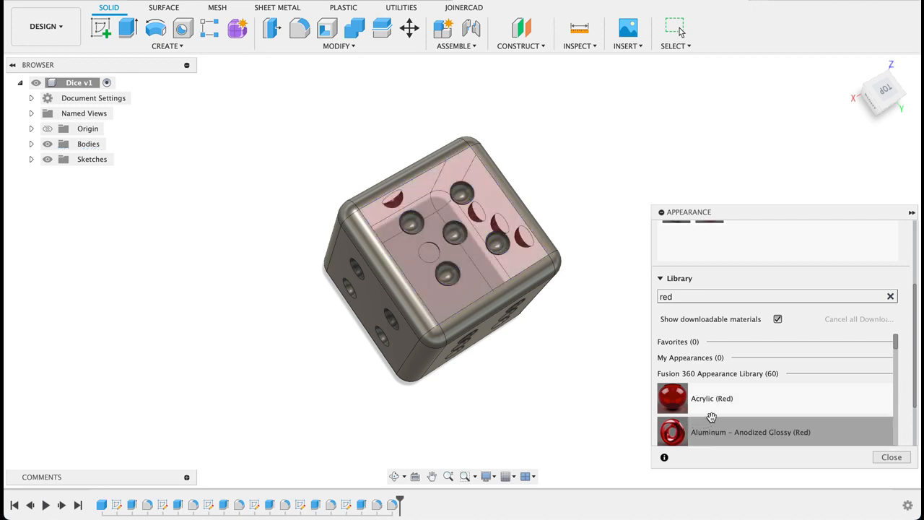
drag(712, 402, 505, 237)
click(505, 252)
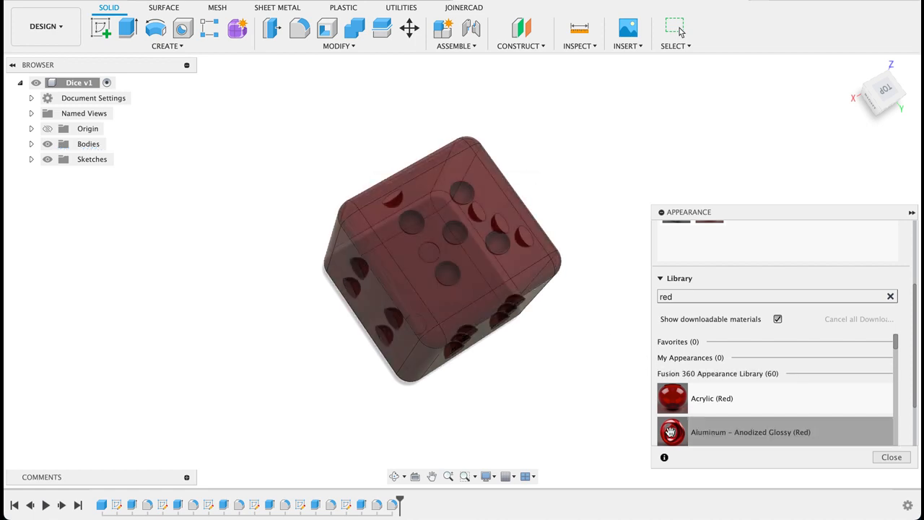
Download the Aluminum - Anodized Rough (Red) appearance and apply it to the die body
mouse_move(553, 351)
shift+middle_down()
mouse_move(549, 340)
mouse_move(567, 363)
shift+middle_up()
scroll(732, 410, down, 5)
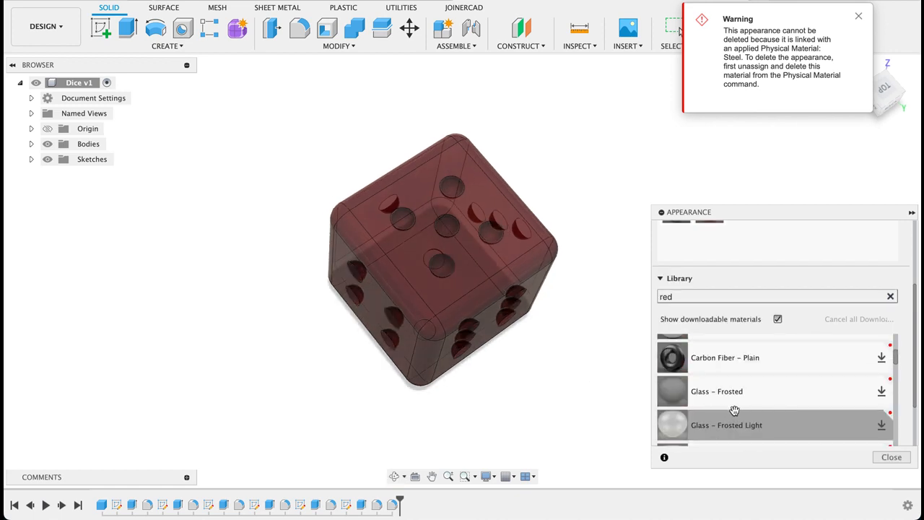
scroll(736, 411, up, 3)
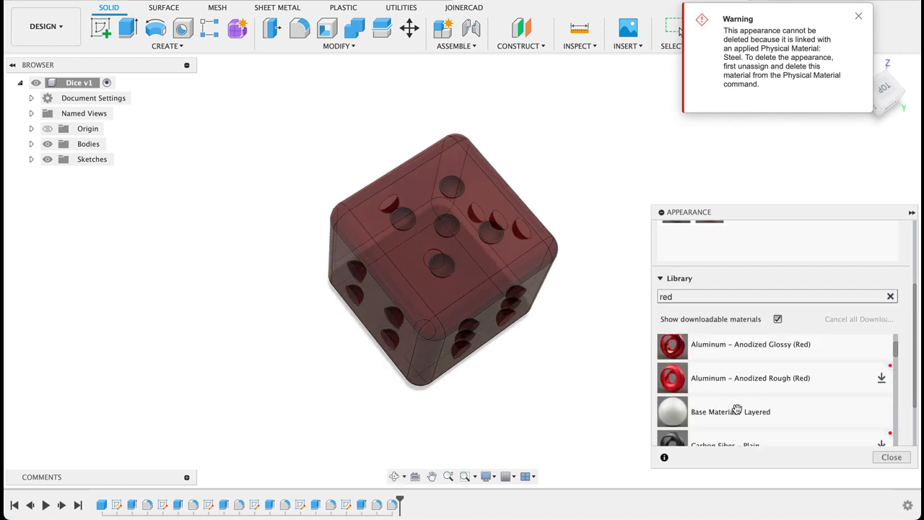
click(883, 380)
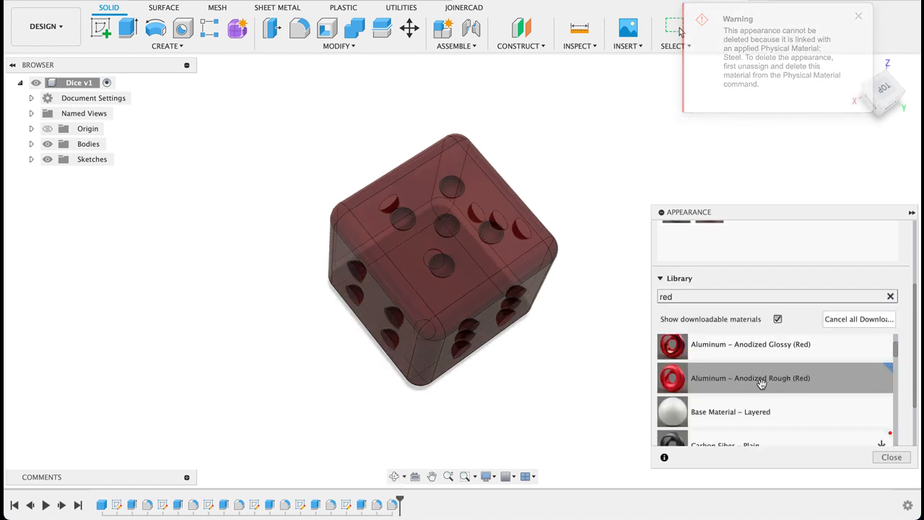
drag(761, 383, 481, 302)
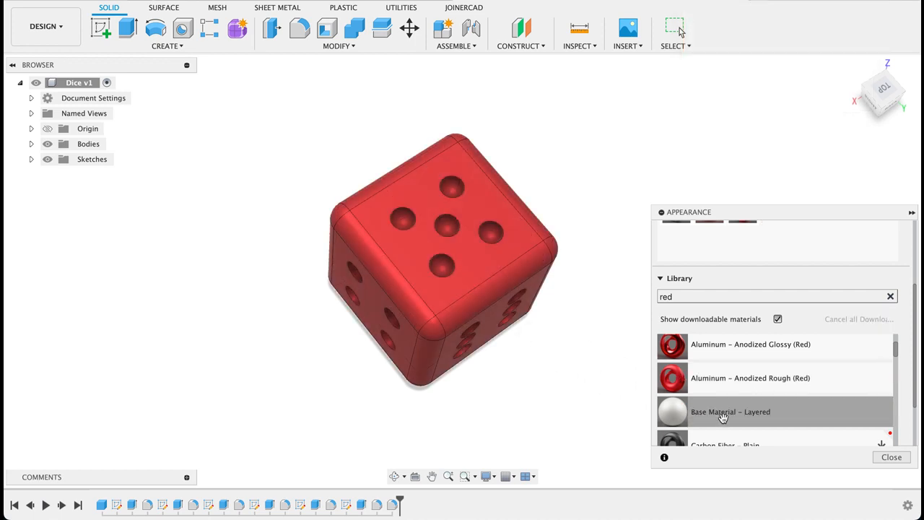
Apply the Base Material - Layered appearance to the five pip holes on the five-pip face
scroll(728, 416, up, 3)
drag(659, 411, 445, 267)
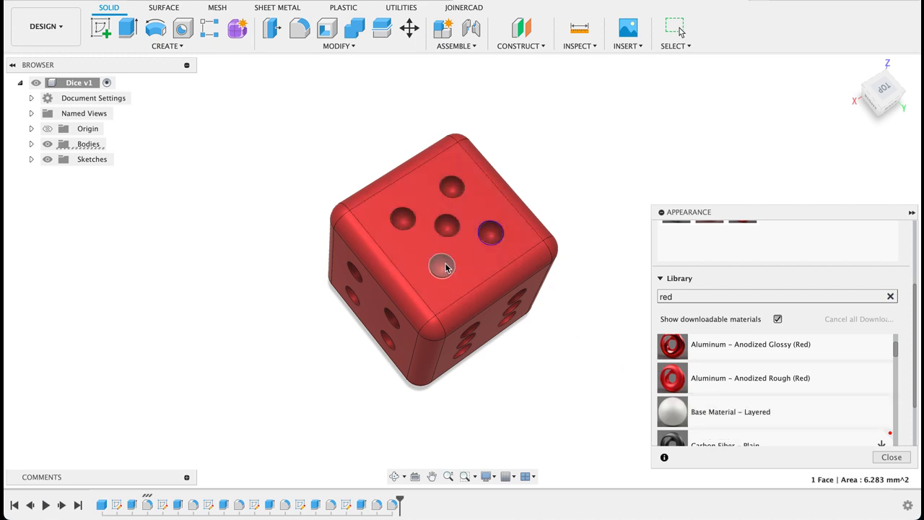
shift+click(449, 225)
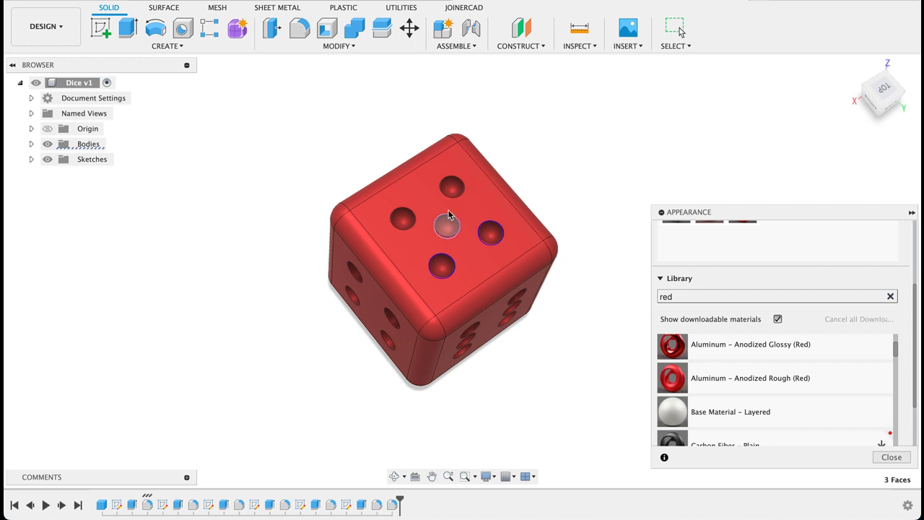
shift+click(405, 218)
drag(562, 332, 444, 272)
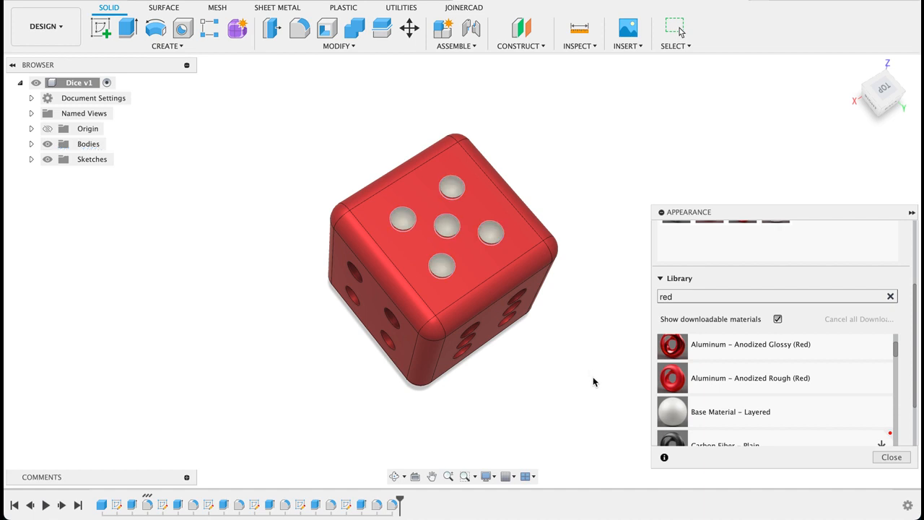
shift+middle_drag(599, 379, 600, 324)
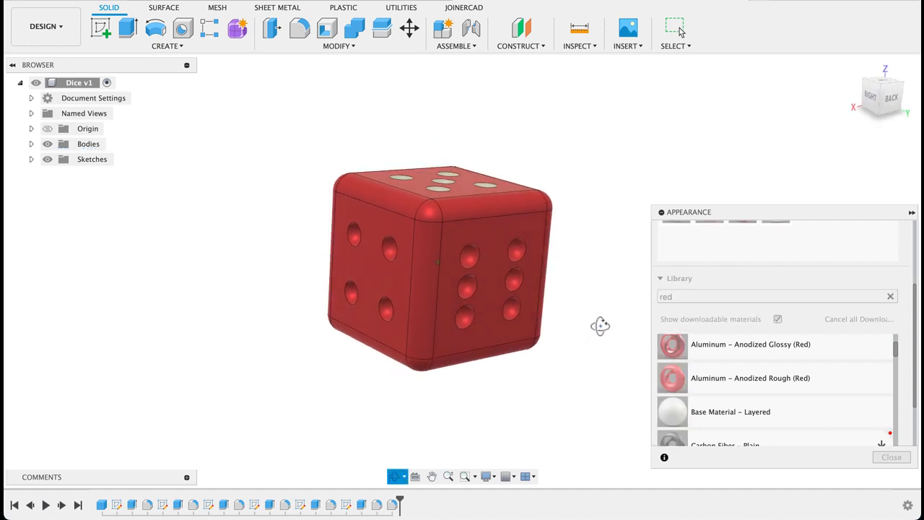
click(511, 308)
shift+click(513, 278)
shift+click(515, 249)
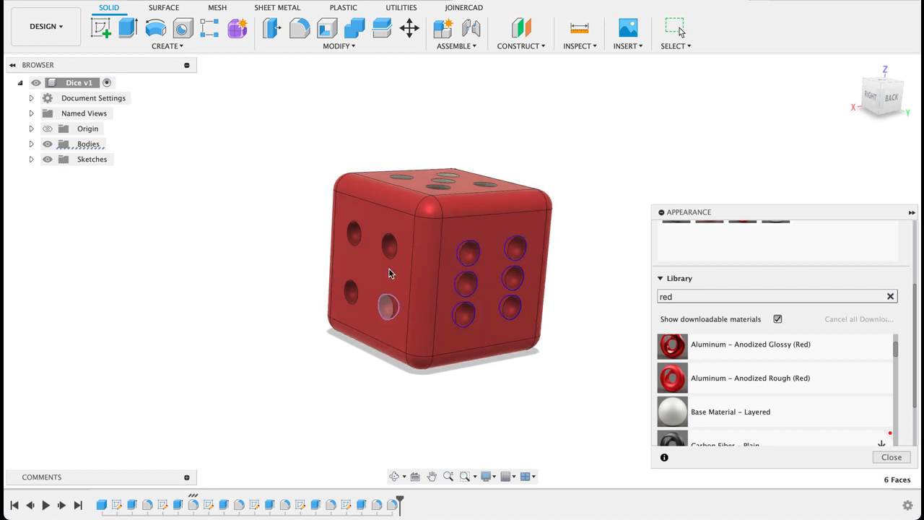
click(387, 306)
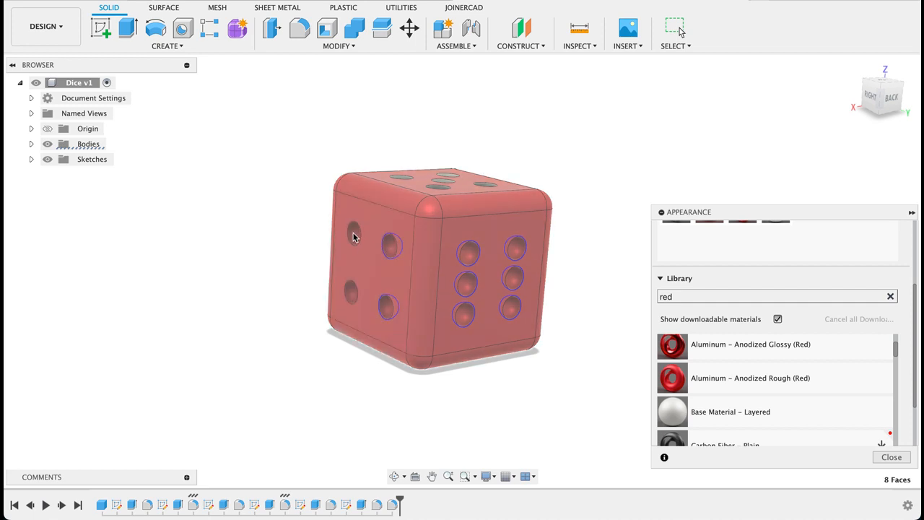
click(354, 233)
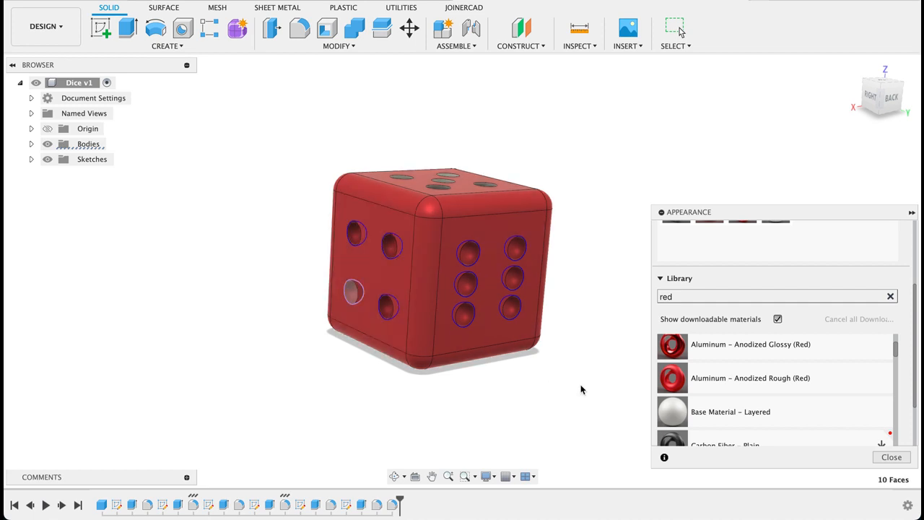
drag(667, 411, 469, 323)
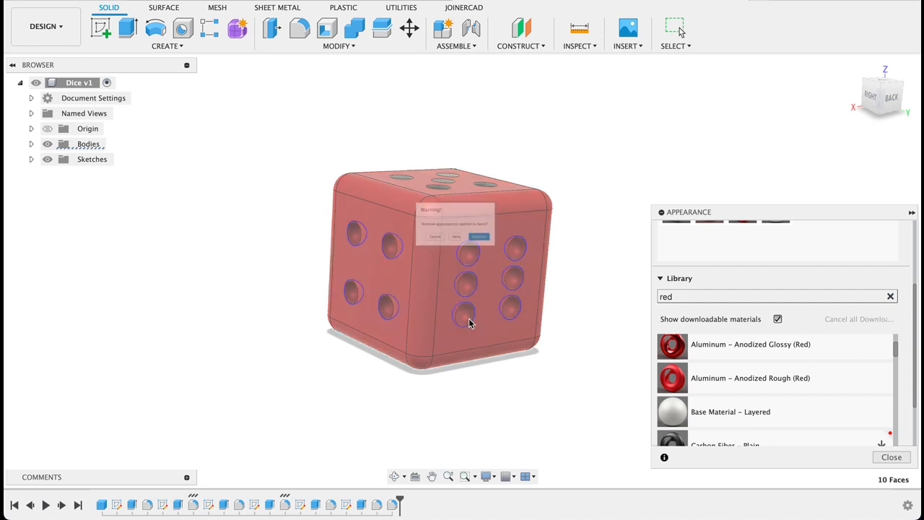
click(417, 250)
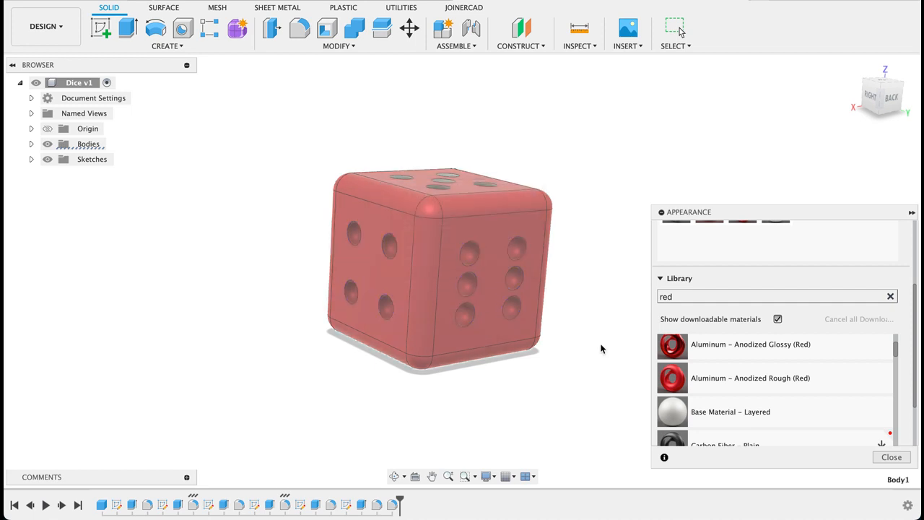
click(601, 349)
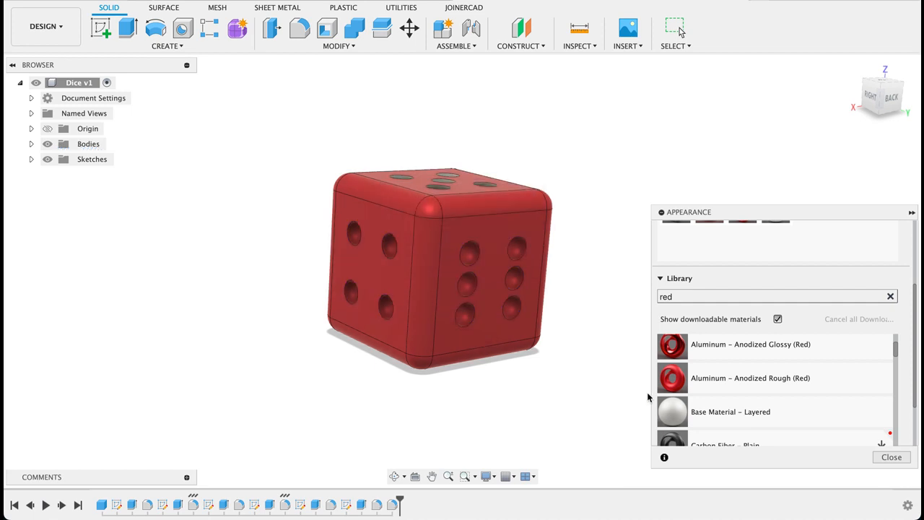
Apply the Base Material - Layered appearance to all six pip holes on the six-pip face
click(513, 278)
click(516, 247)
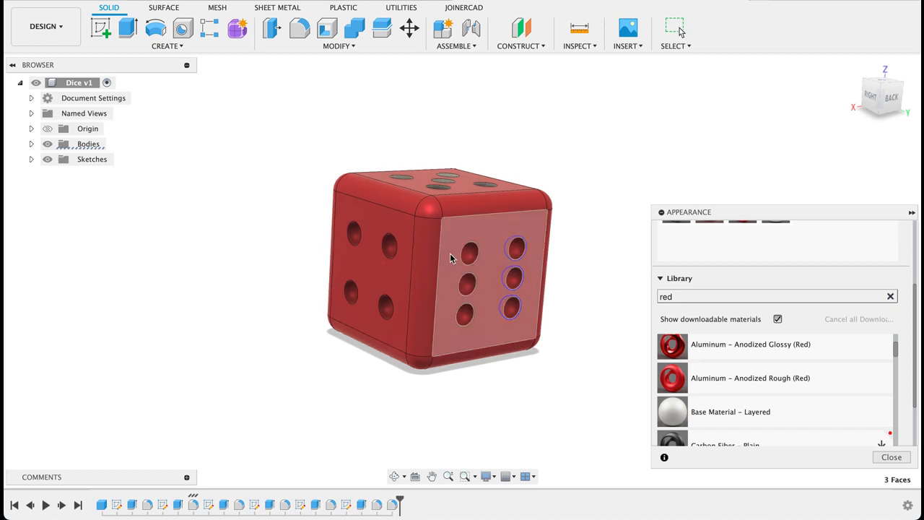
click(467, 257)
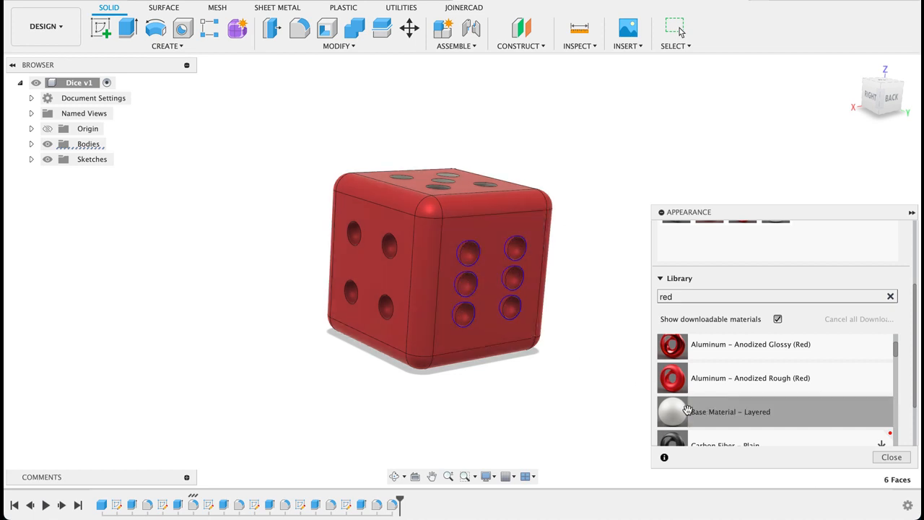
drag(672, 411, 506, 316)
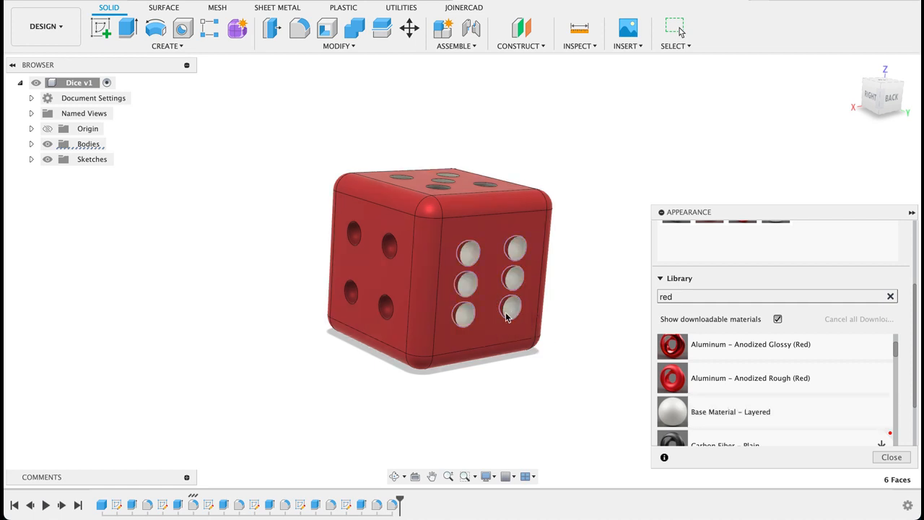
Apply the Base Material - Layered appearance to the four pip holes on the four-pip face
click(385, 307)
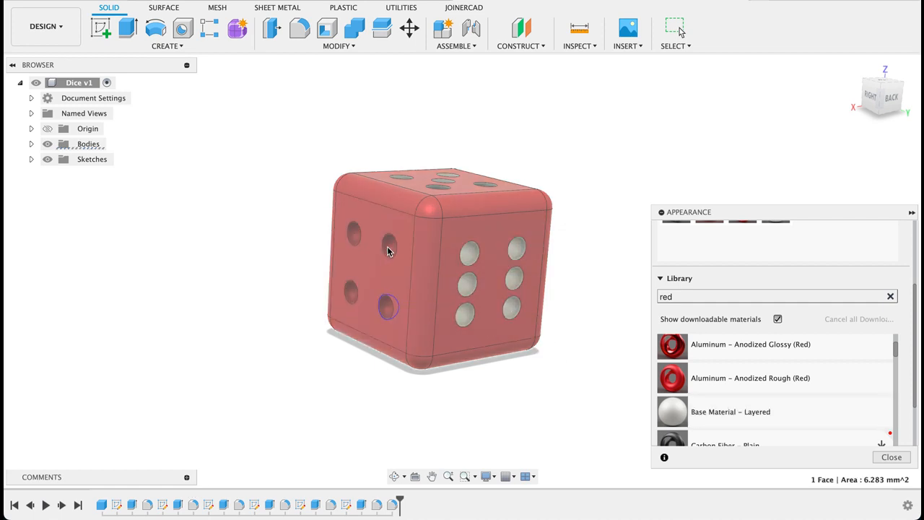
shift+click(389, 248)
shift+click(354, 233)
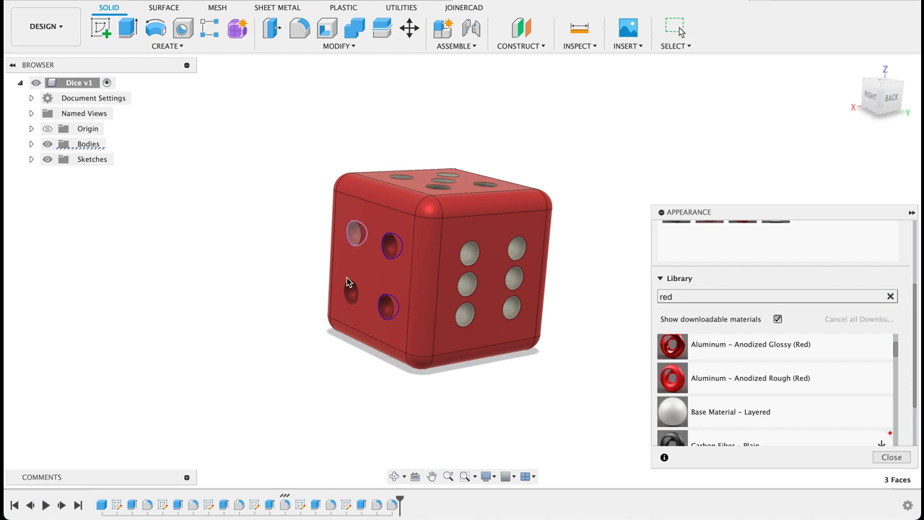
shift+click(350, 294)
drag(667, 408, 387, 312)
Apply the Base Material - Layered appearance to the pip holes on the three-pip and two-pip faces
shift+middle_drag(545, 379, 495, 303)
click(496, 303)
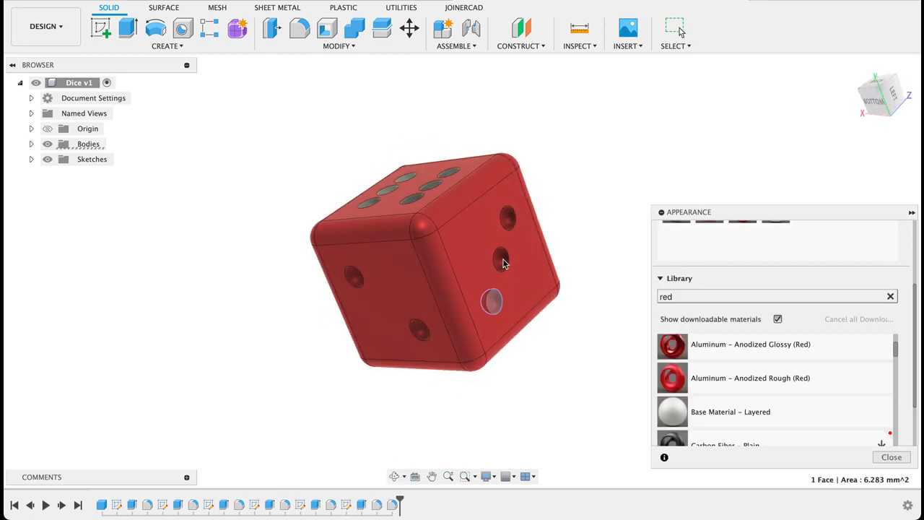
shift+click(499, 260)
shift+click(508, 222)
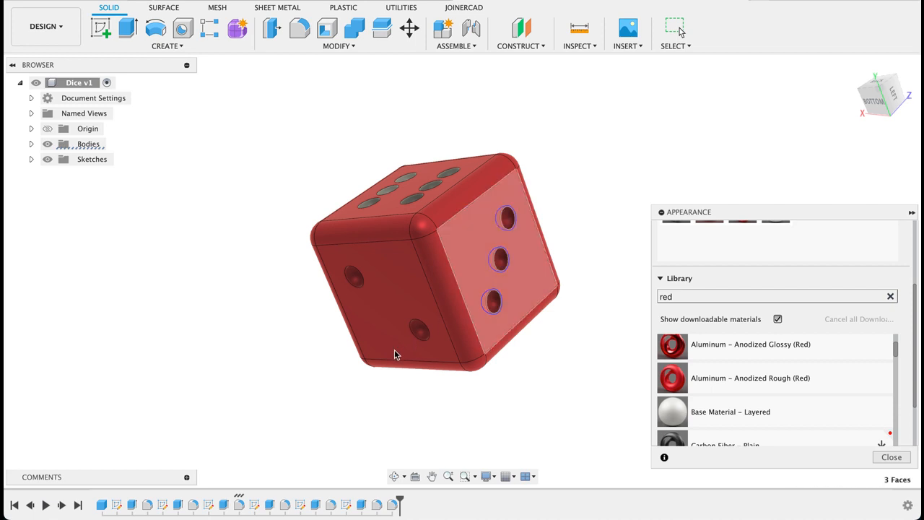
shift+click(354, 277)
drag(675, 411, 495, 307)
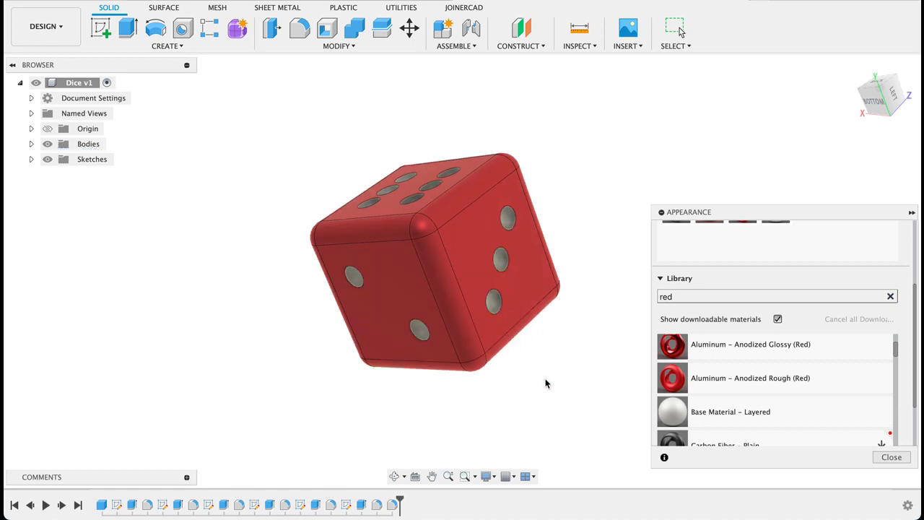
Apply the Base Material - Layered appearance to the single pip hole on the one-pip face and close the appearance settings
shift+middle_drag(544, 382, 449, 276)
drag(672, 411, 455, 280)
click(891, 456)
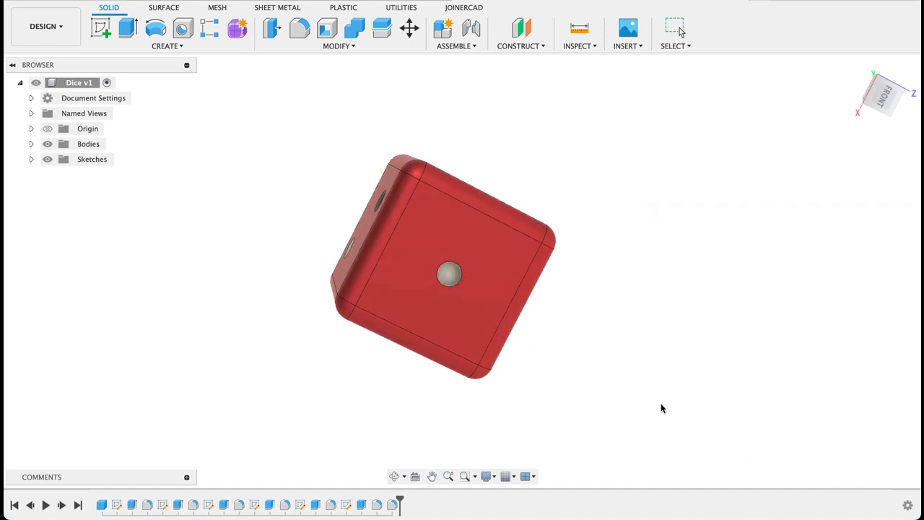
Switch from the Design workspace to the Render workspace and orbit the die to show its one-pip face
shift+middle_drag(661, 408, 562, 267)
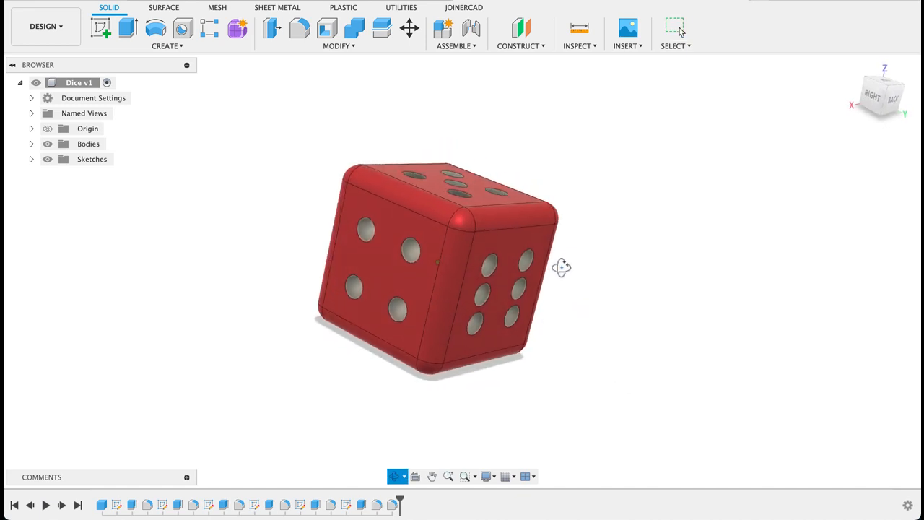
key(Escape)
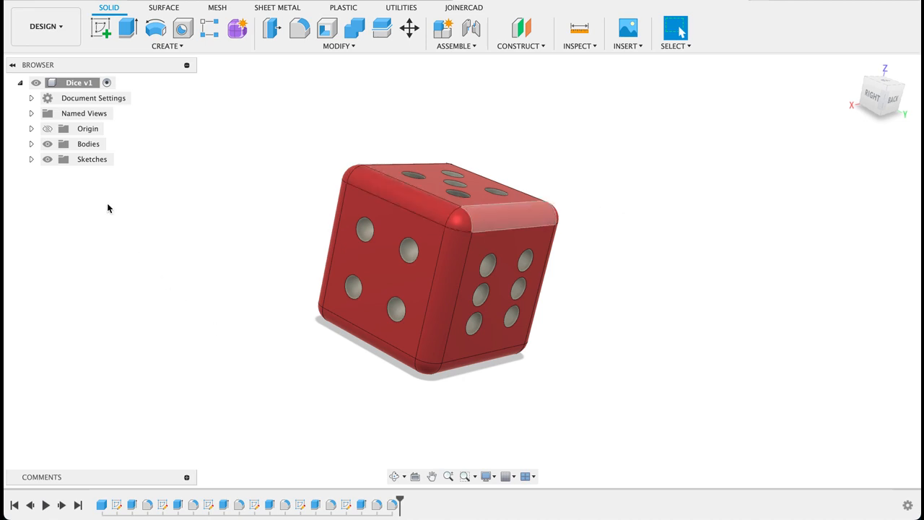
click(60, 27)
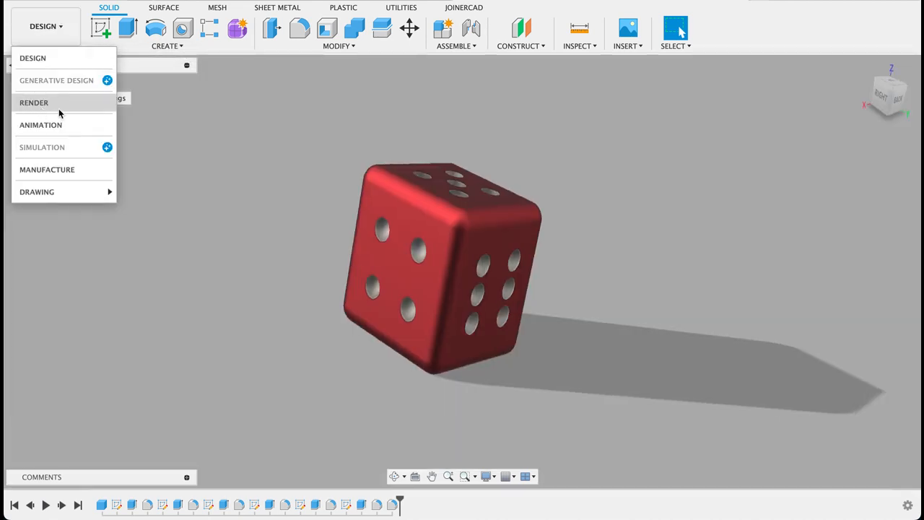
click(59, 108)
shift+middle_drag(650, 260, 732, 181)
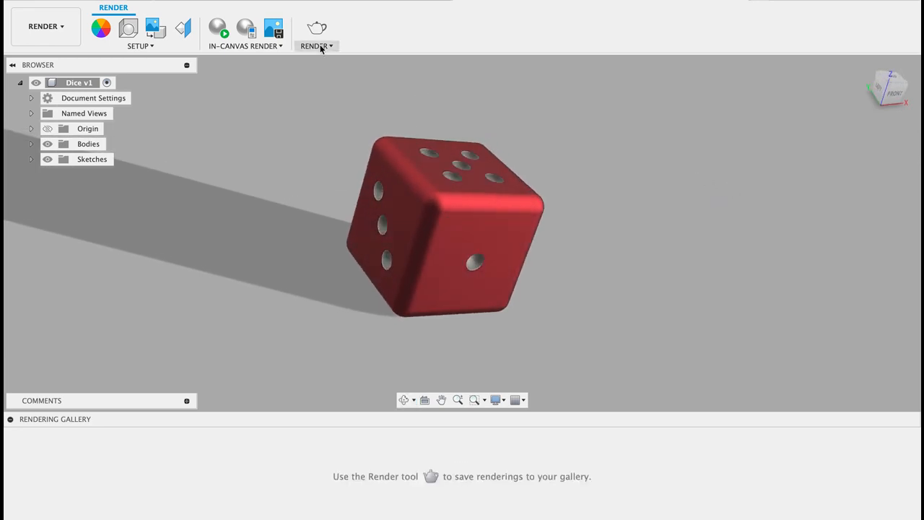
In the scene settings, turn off the ground plane, raise the environment brightness to 2187.5 lx and close the settings
click(128, 27)
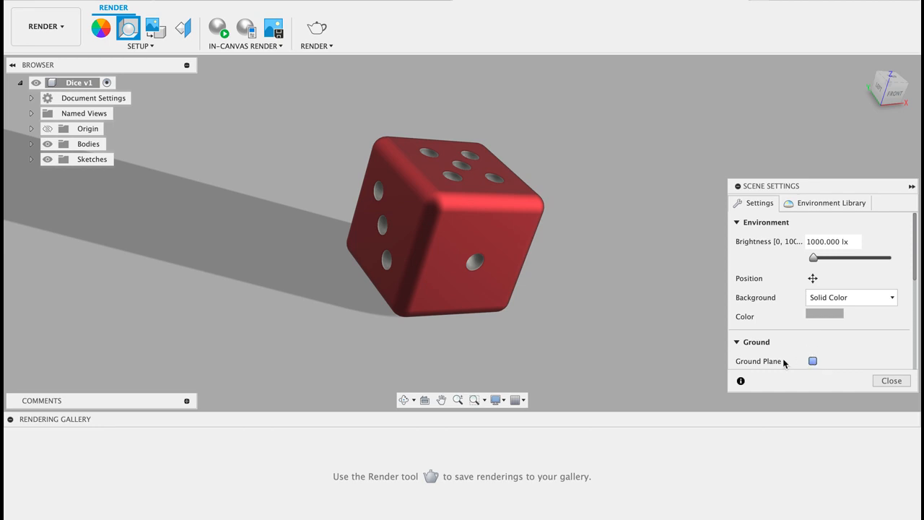
click(813, 361)
shift+middle_drag(625, 200, 567, 195)
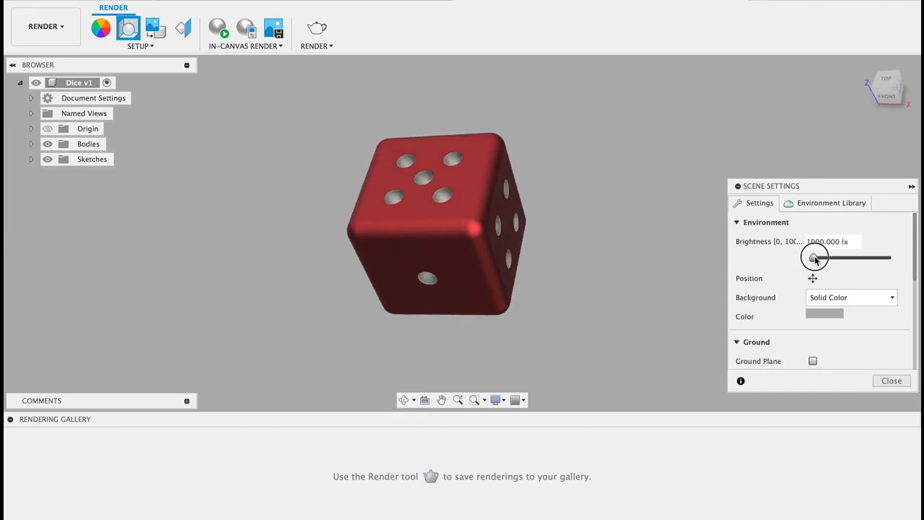
drag(814, 258, 820, 259)
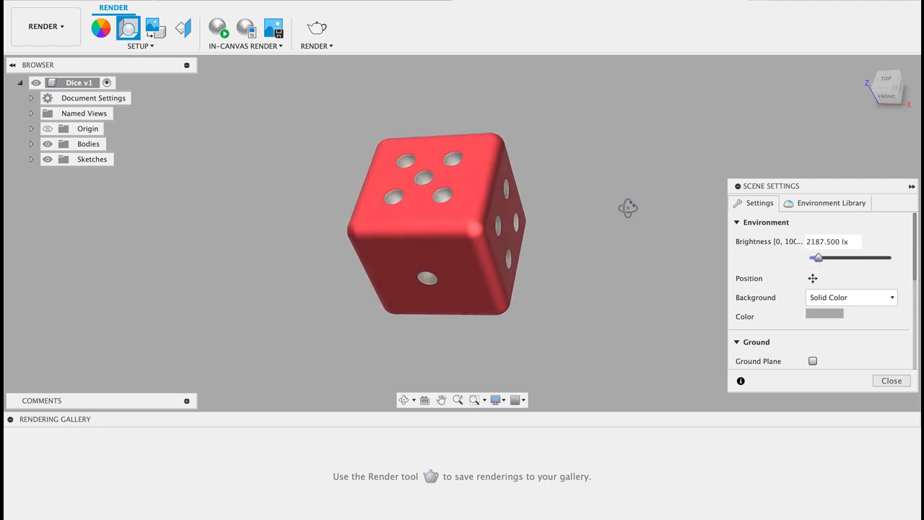
shift+middle_drag(627, 208, 540, 275)
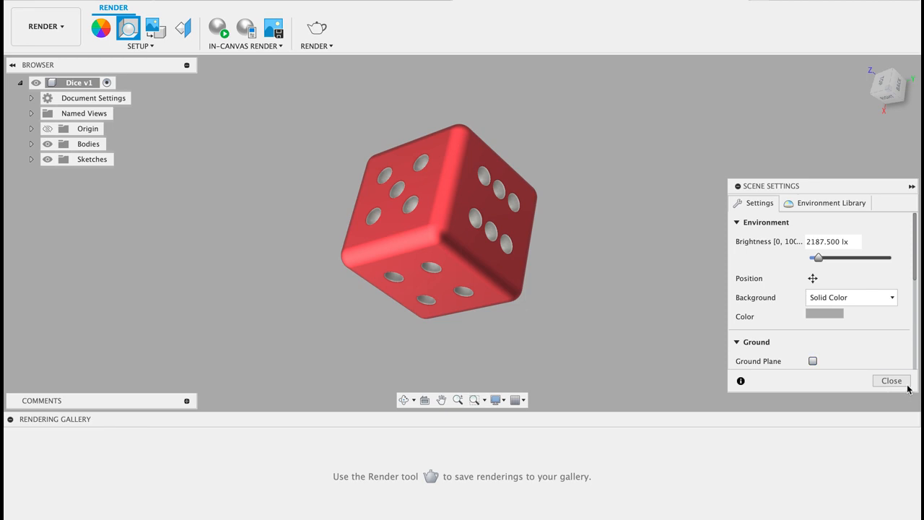
click(907, 383)
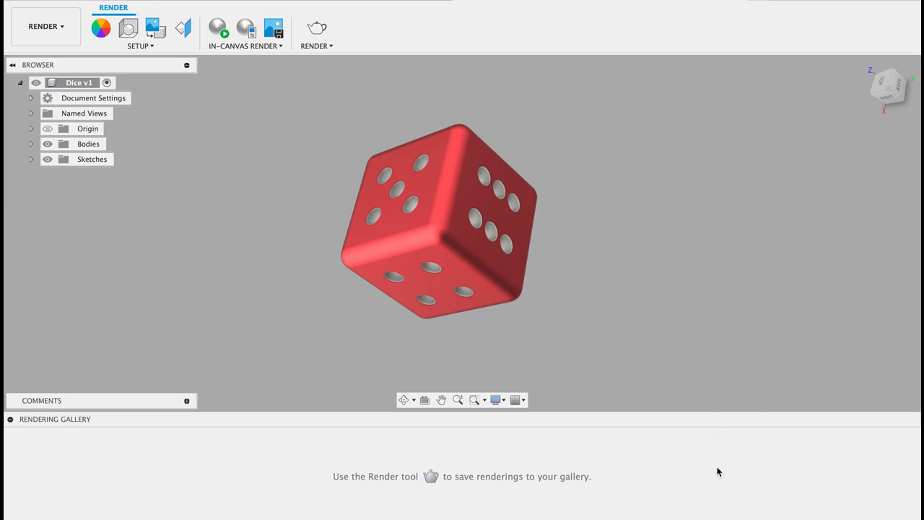